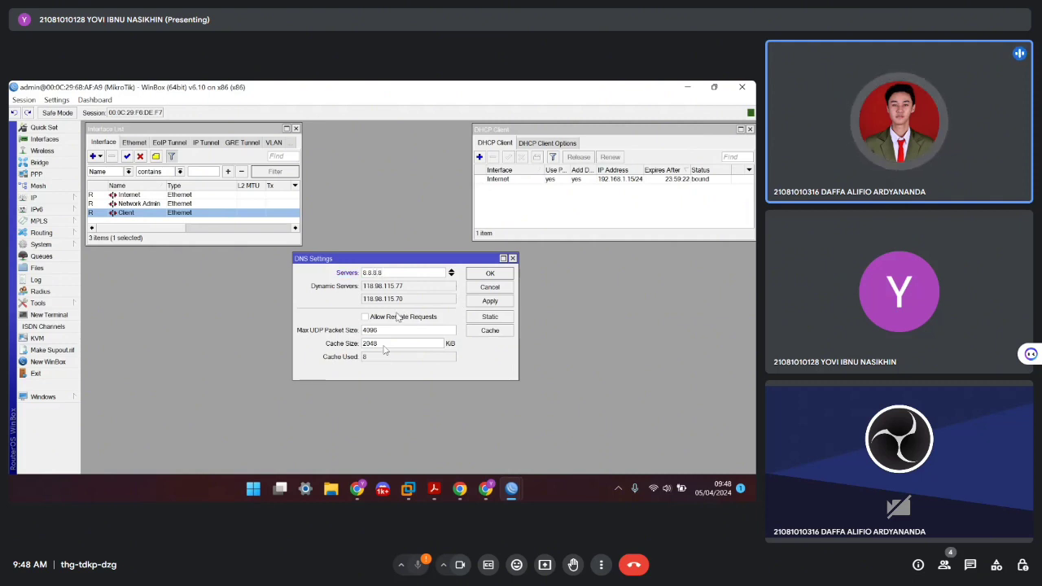
# Enable Allow Remote Requests in DNS Settings and save the DNS configuration
pyautogui.click(365, 317)
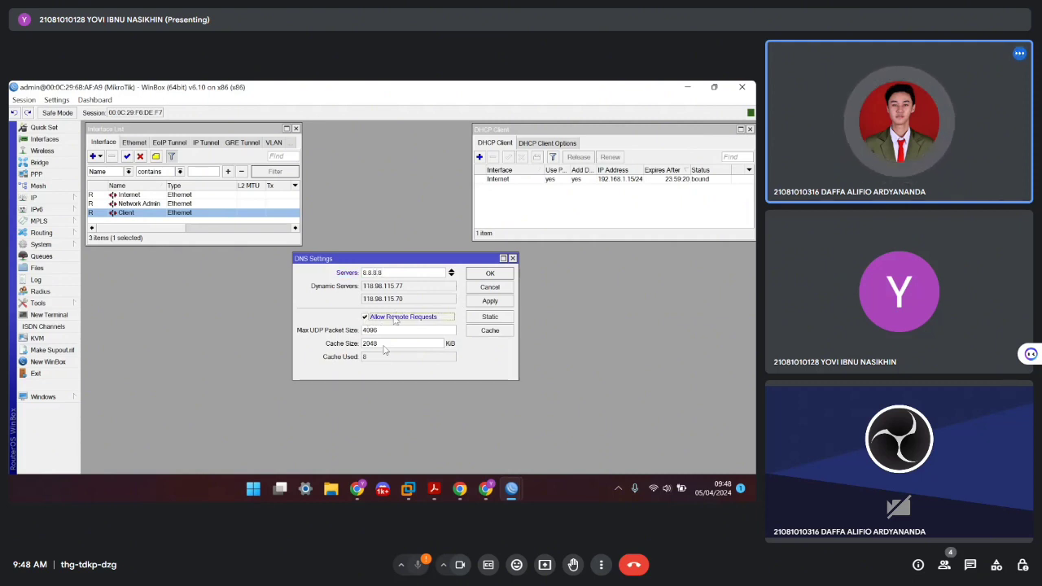
pyautogui.click(490, 301)
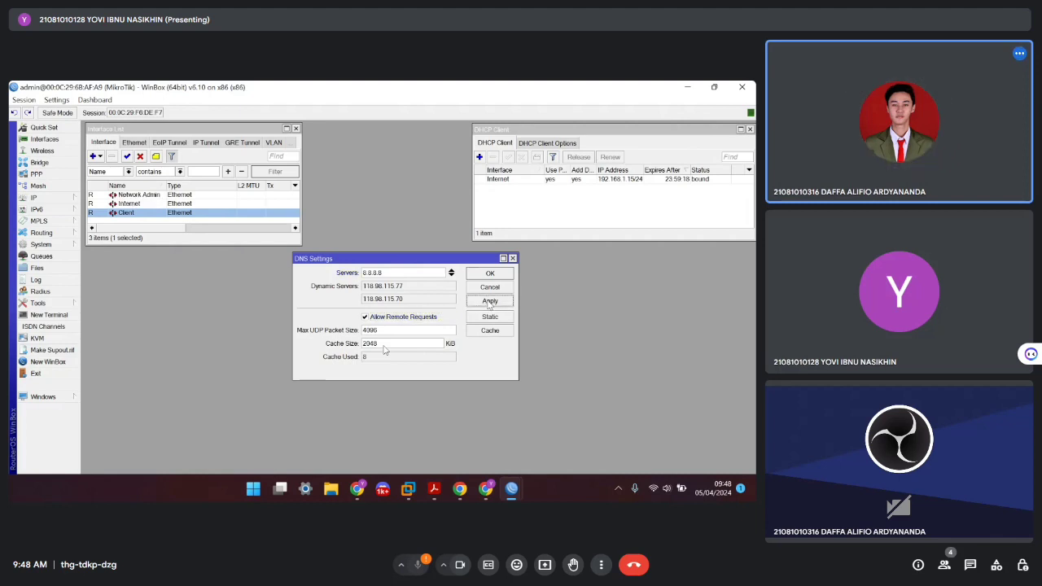
pyautogui.click(491, 273)
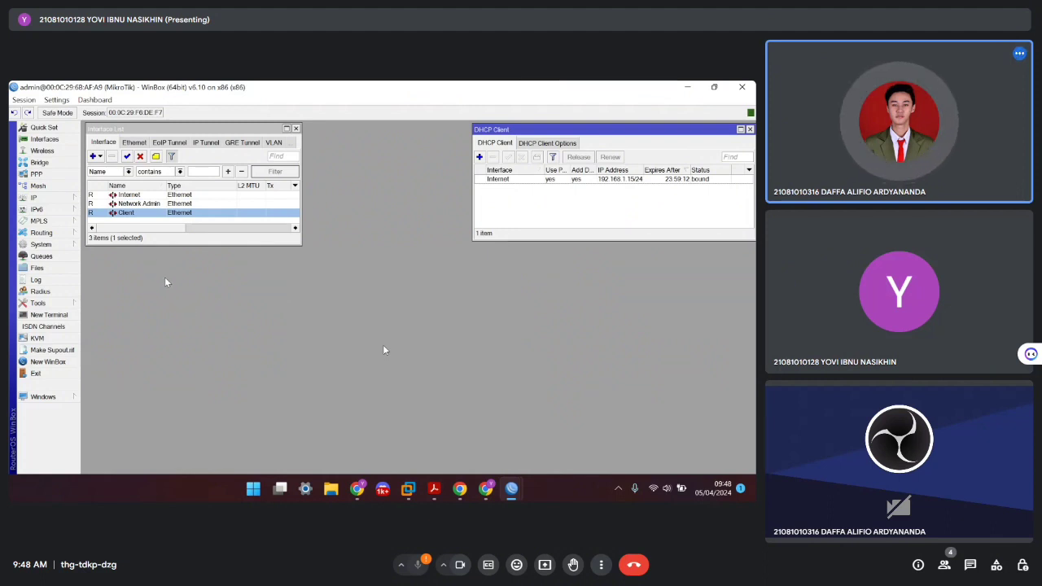
pyautogui.click(75, 200)
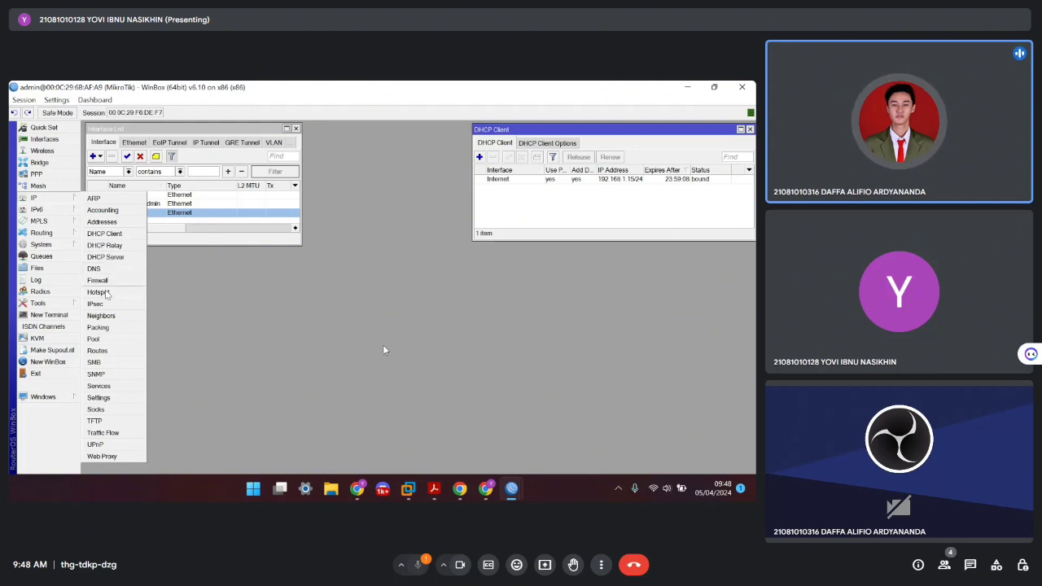
# Create a new Firewall NAT rule with chain srcnat and out-interface Internet
pyautogui.click(112, 281)
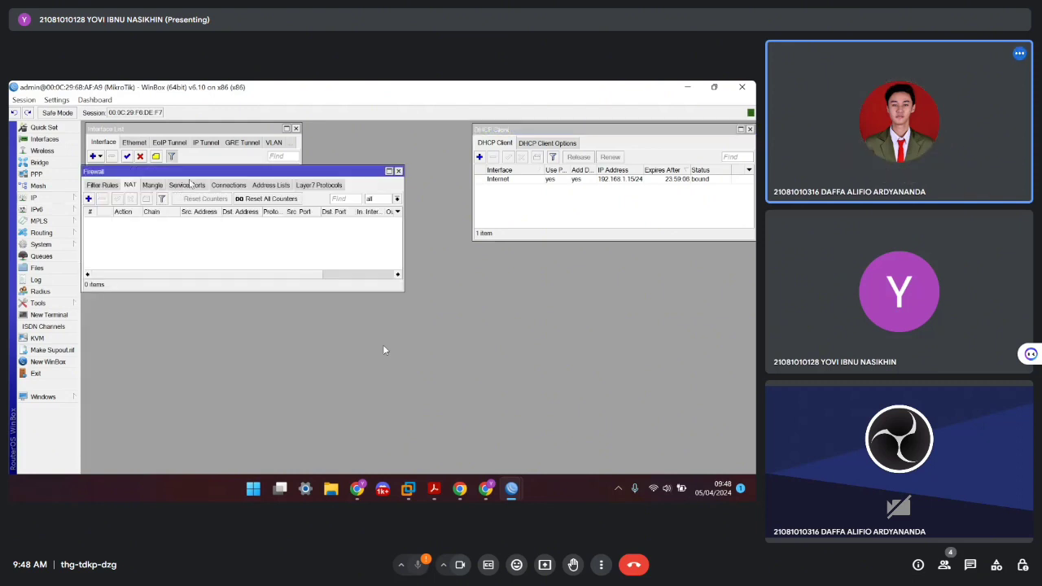
pyautogui.moveTo(205, 174); pyautogui.dragTo(384, 246)
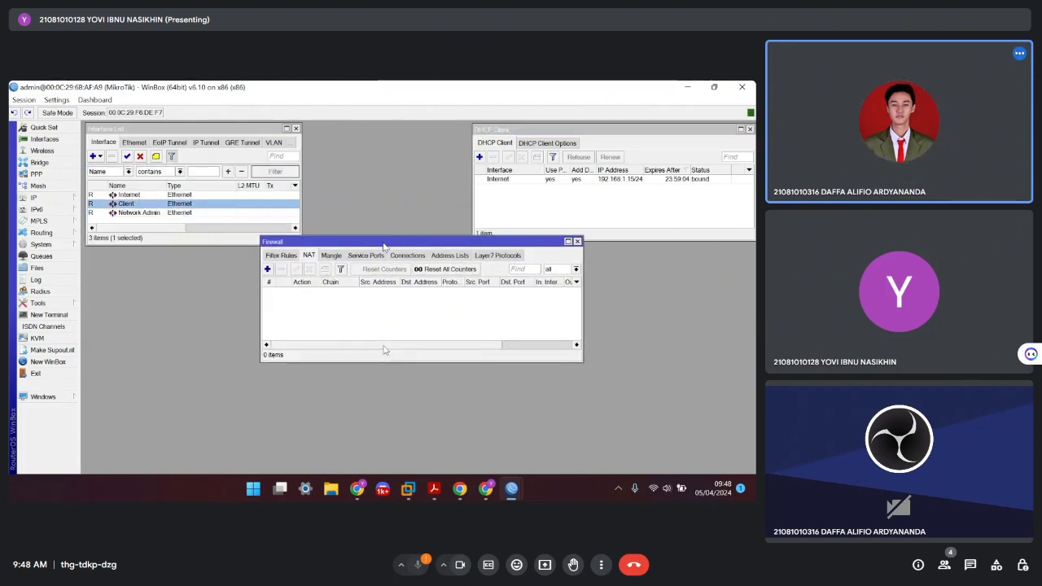
pyautogui.click(267, 269)
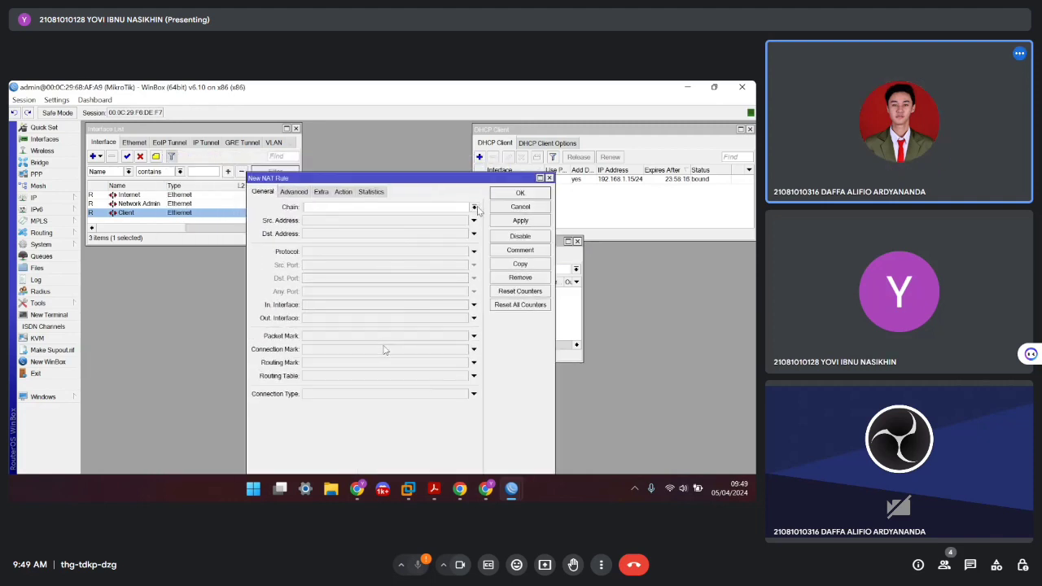
pyautogui.click(474, 208)
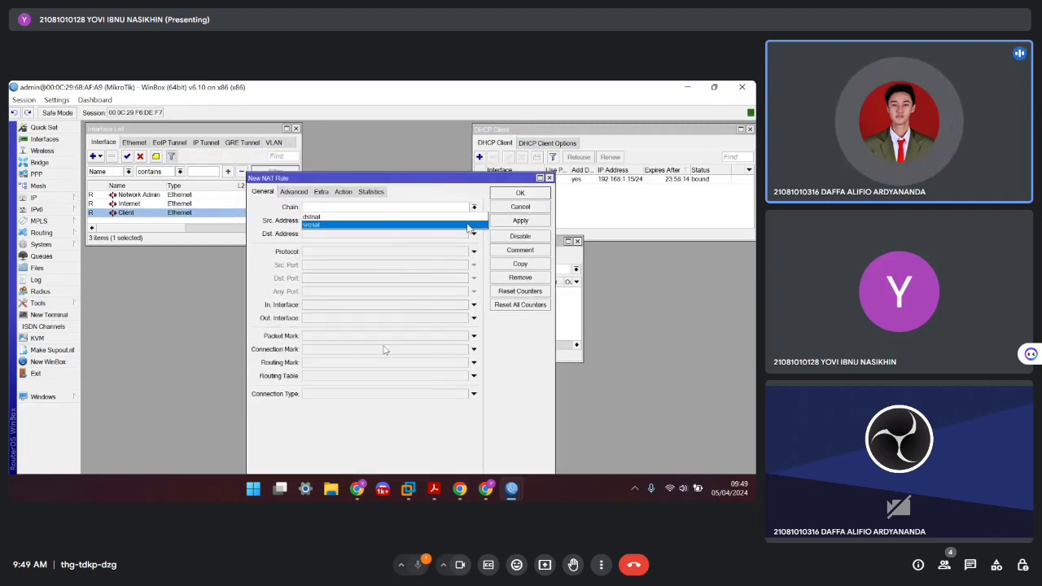
pyautogui.click(468, 231)
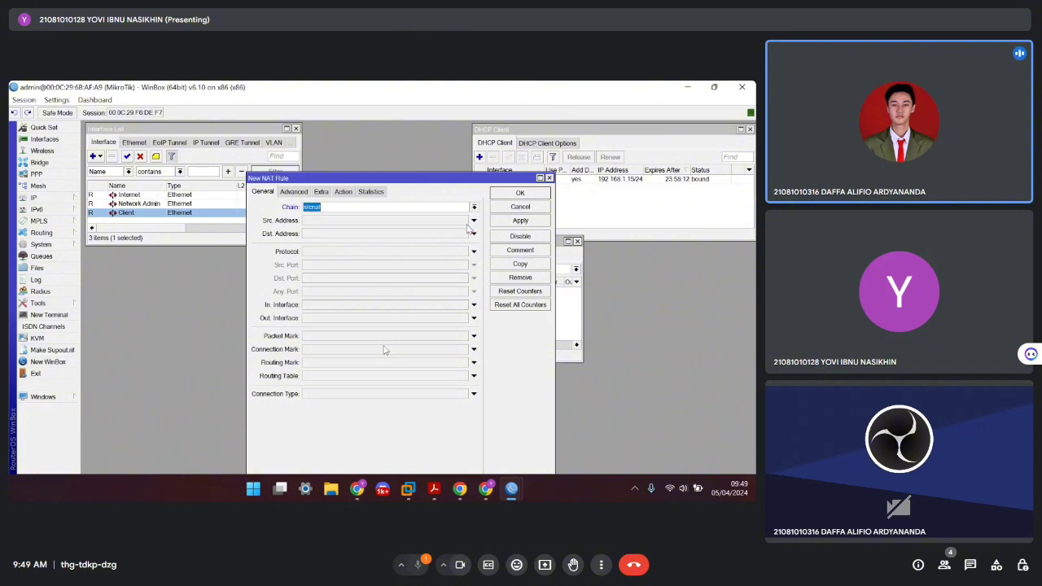
pyautogui.click(473, 317)
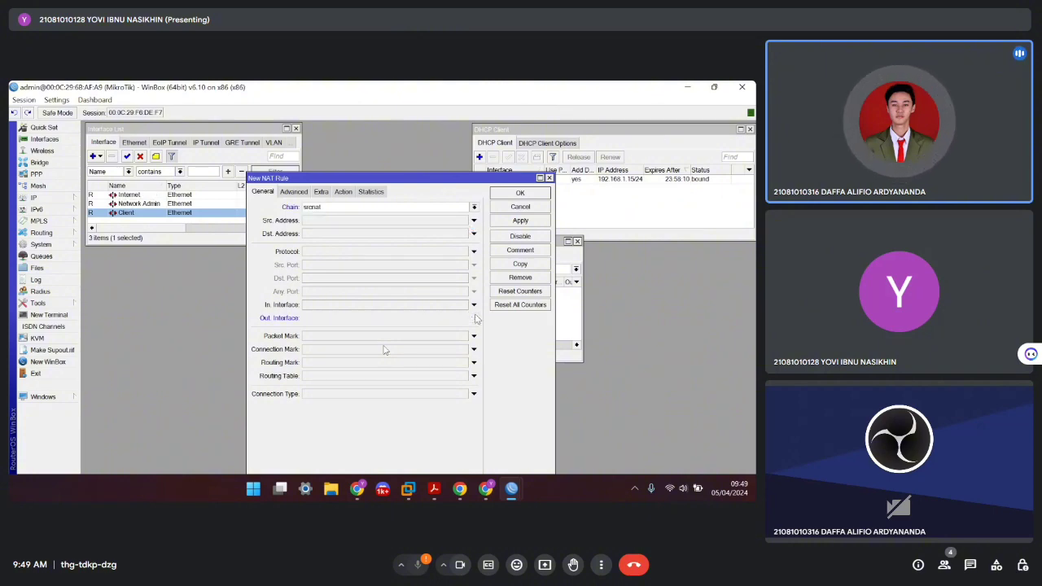
pyautogui.click(463, 302)
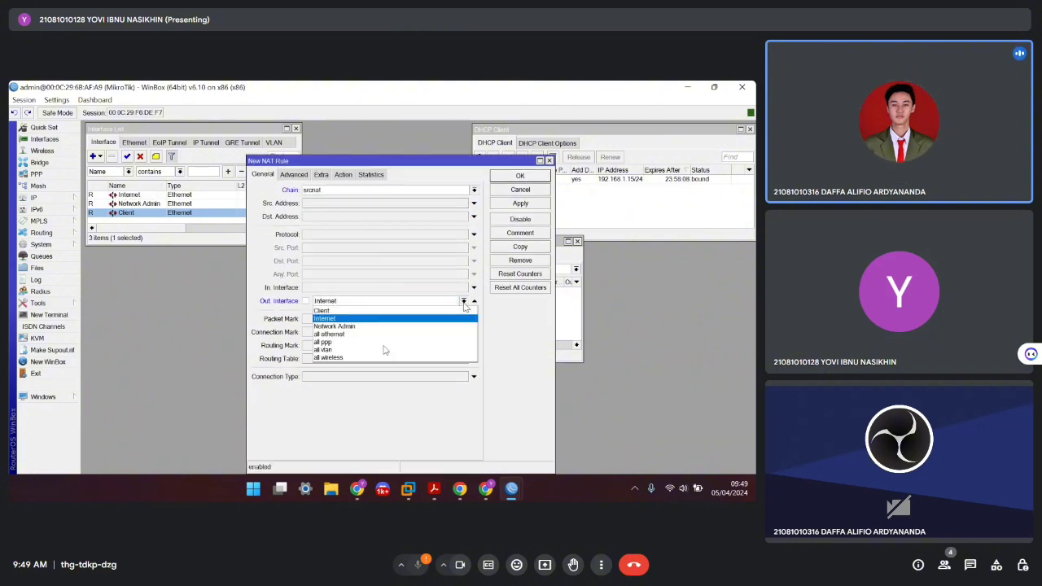
pyautogui.click(341, 319)
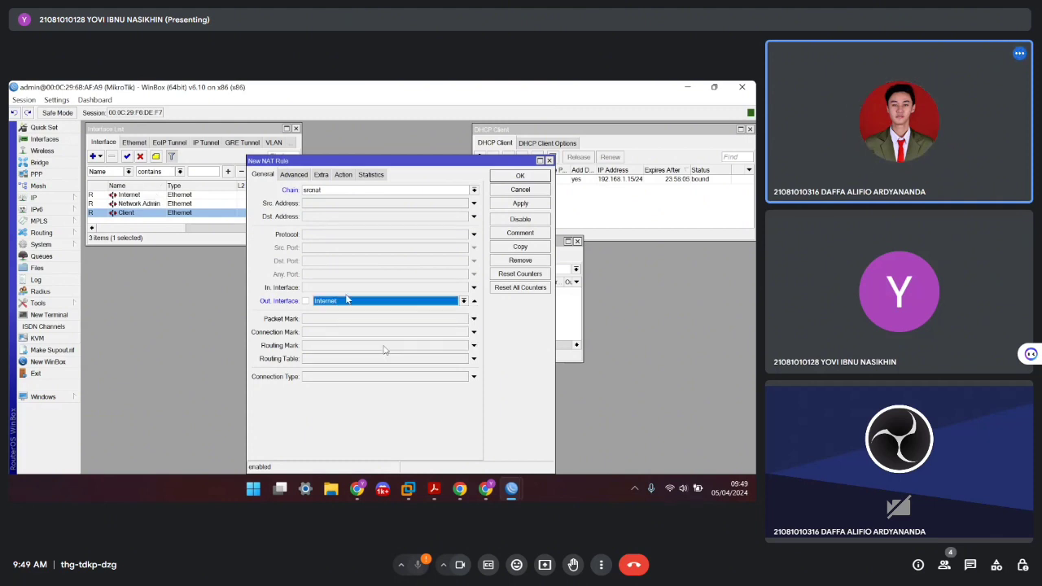
# Set the rule's action to masquerade and save it
pyautogui.click(342, 174)
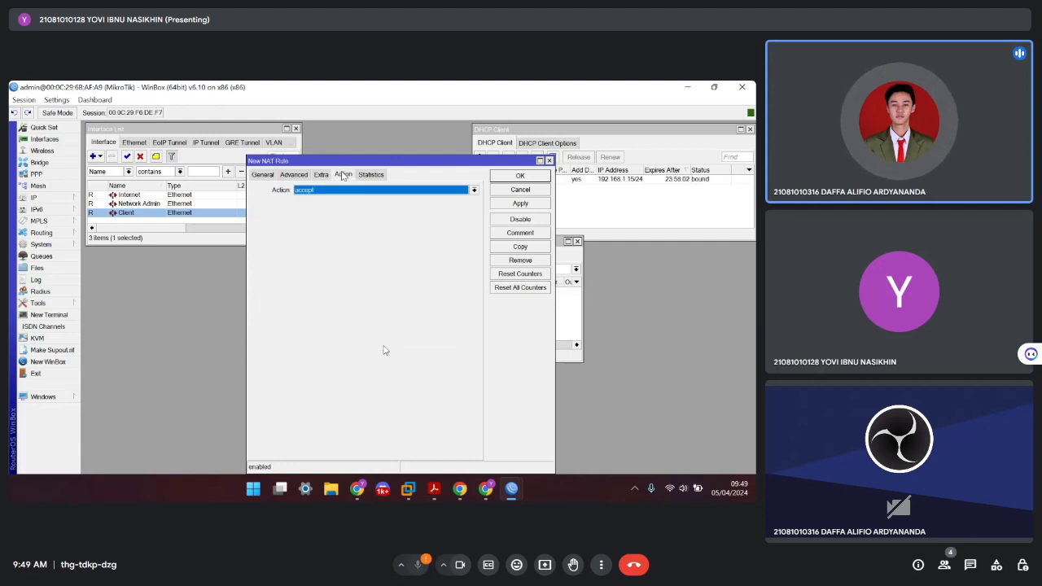
pyautogui.click(430, 190)
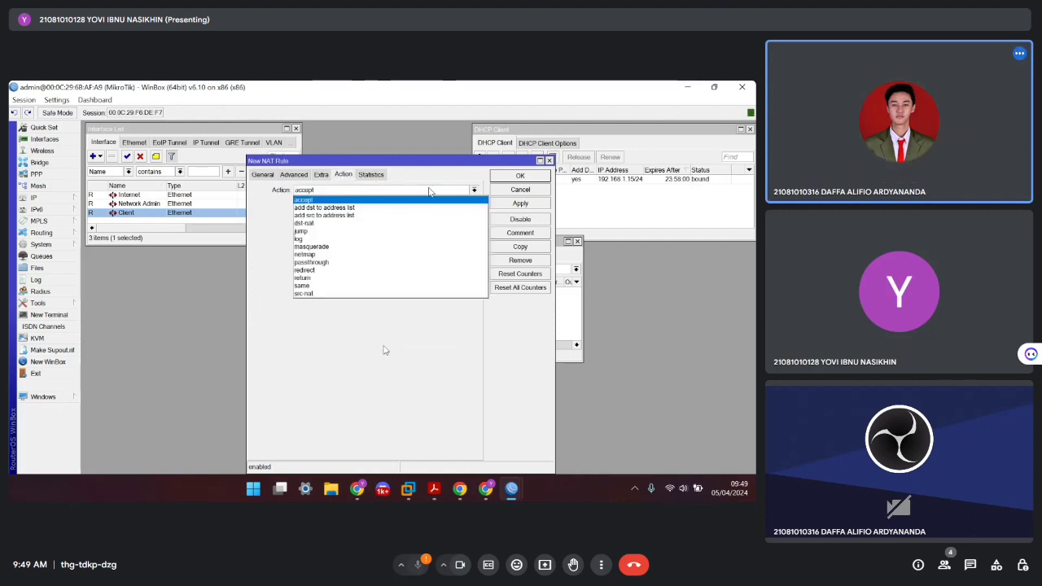
pyautogui.click(332, 247)
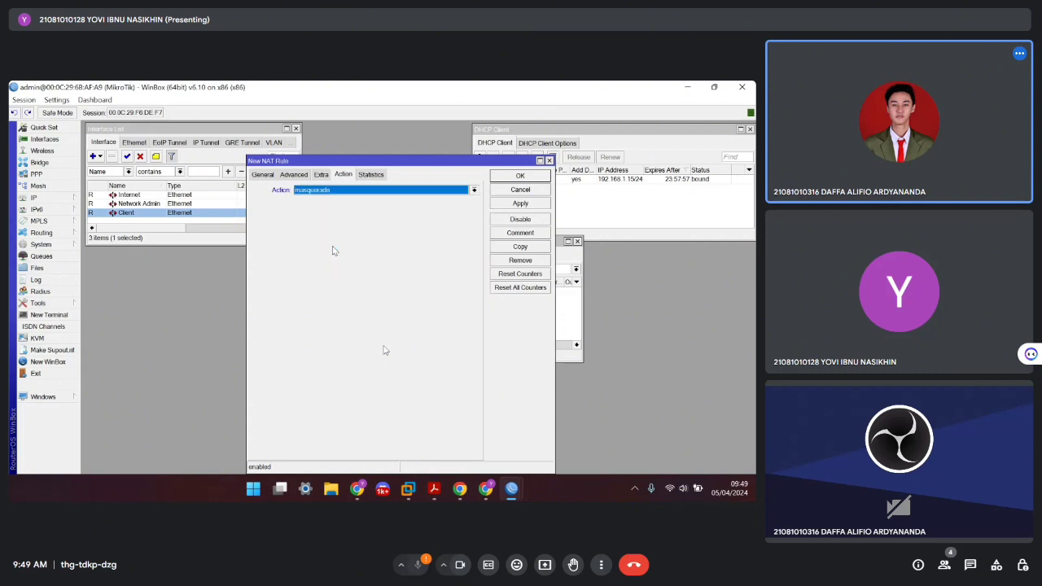
pyautogui.click(528, 205)
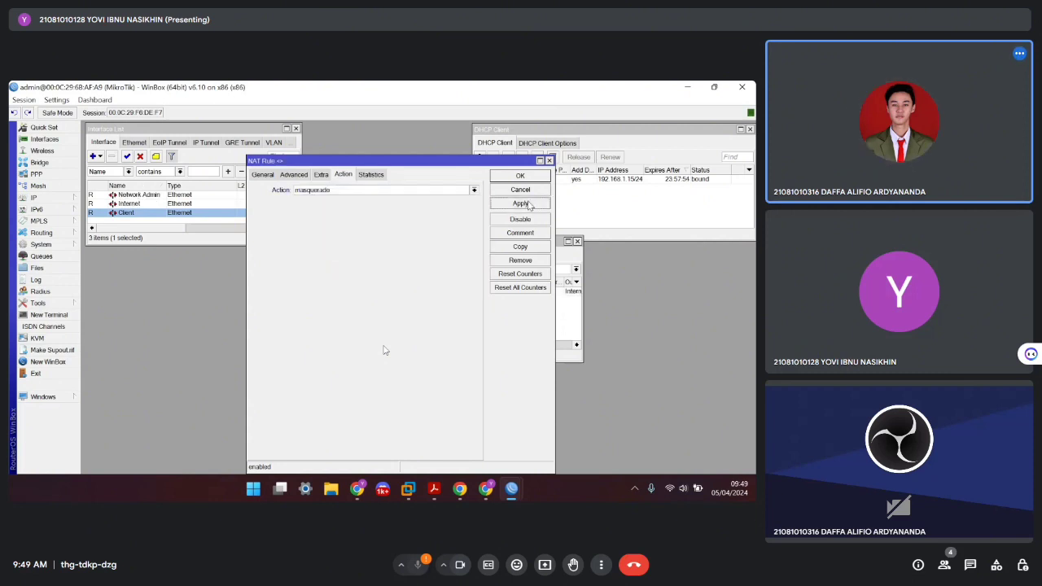
pyautogui.click(531, 177)
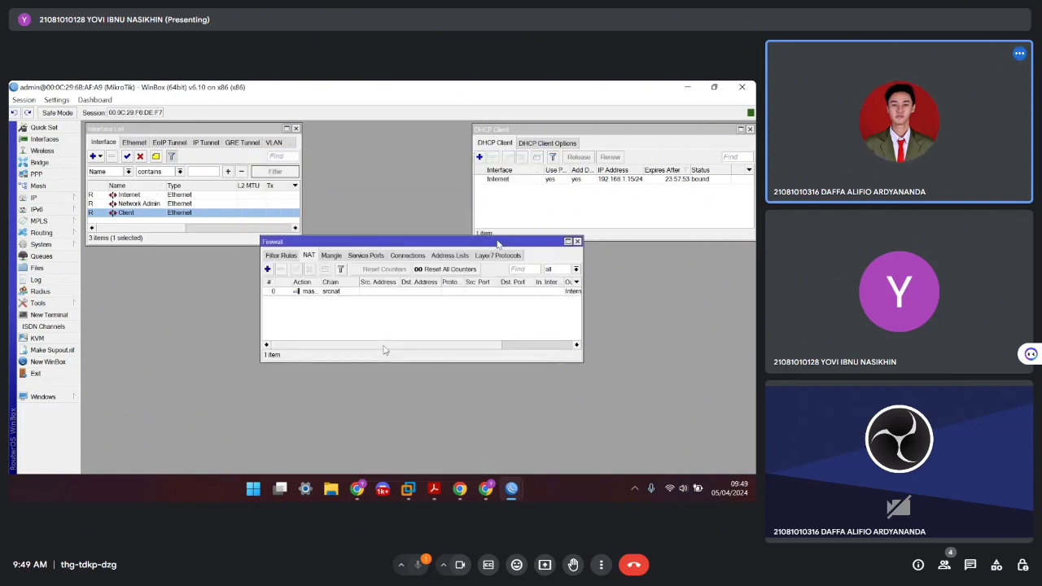
pyautogui.moveTo(498, 243); pyautogui.dragTo(321, 355)
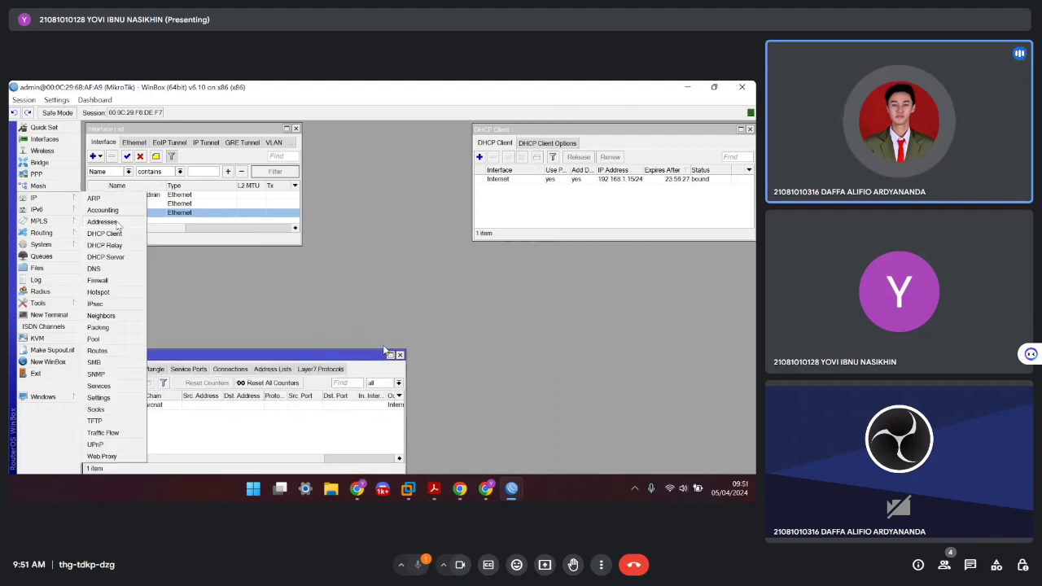
# Add the address 192.168.16.1/24 on the Network Admin interface in the Address List
pyautogui.click(120, 223)
pyautogui.moveTo(186, 132); pyautogui.dragTo(354, 238)
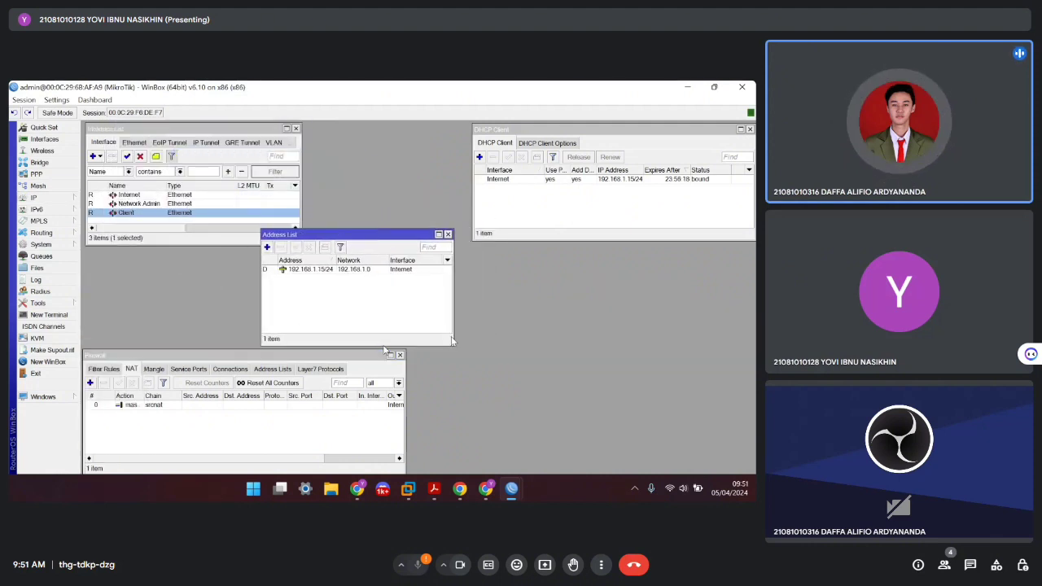
pyautogui.moveTo(452, 347); pyautogui.dragTo(573, 379)
pyautogui.click(267, 247)
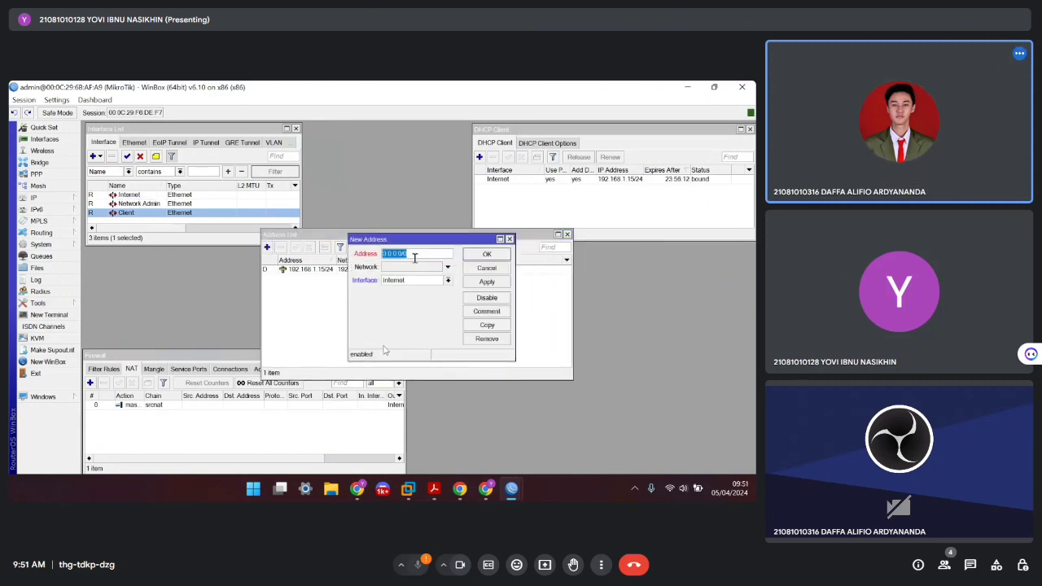
pyautogui.moveTo(407, 238); pyautogui.dragTo(368, 284)
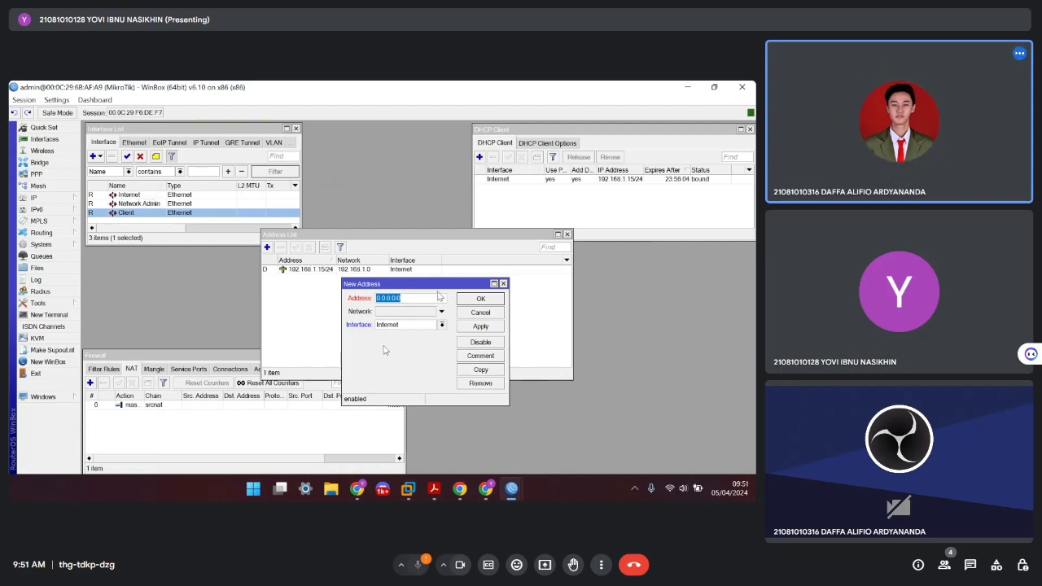
pyautogui.write('19')
pyautogui.click(441, 324)
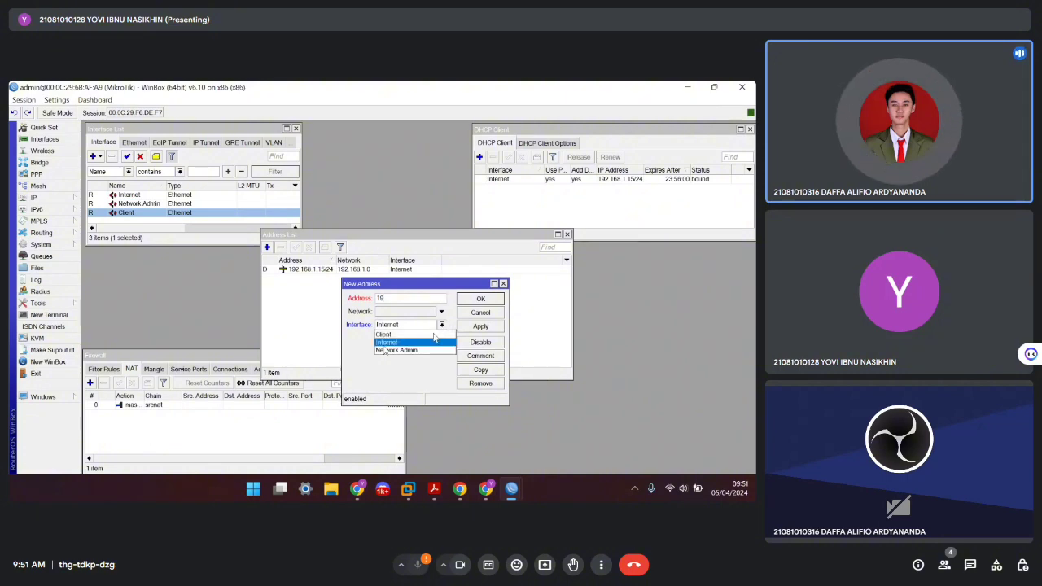
pyautogui.click(395, 350)
pyautogui.click(398, 298)
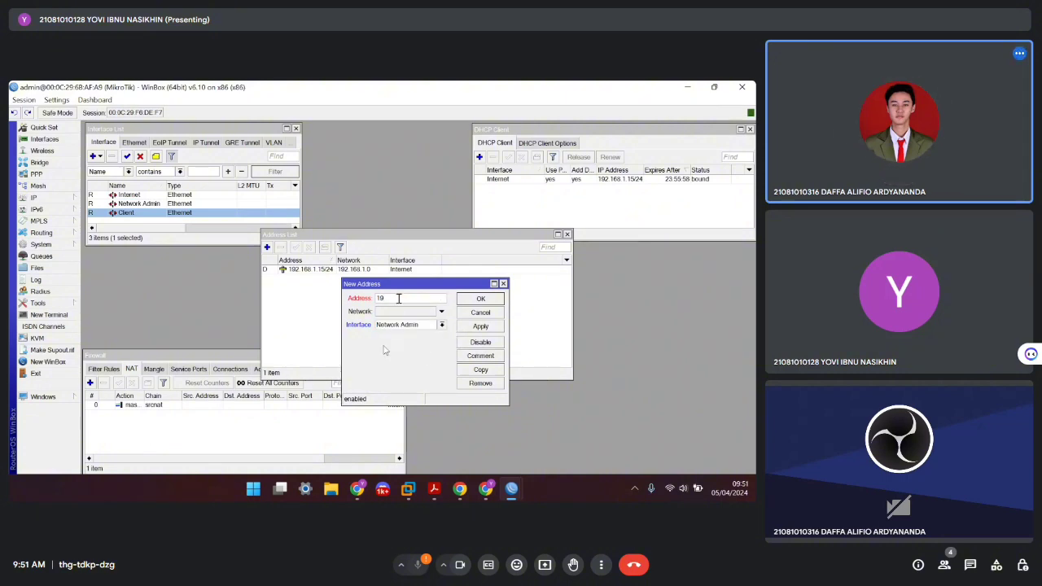
pyautogui.write('2.168.16.1/24')
pyautogui.click(483, 326)
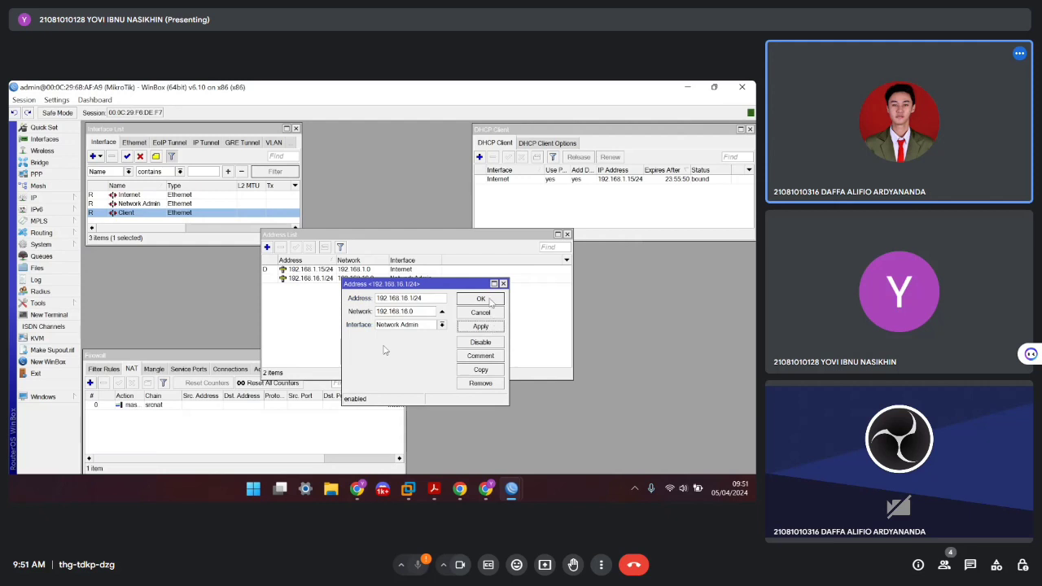
pyautogui.click(489, 299)
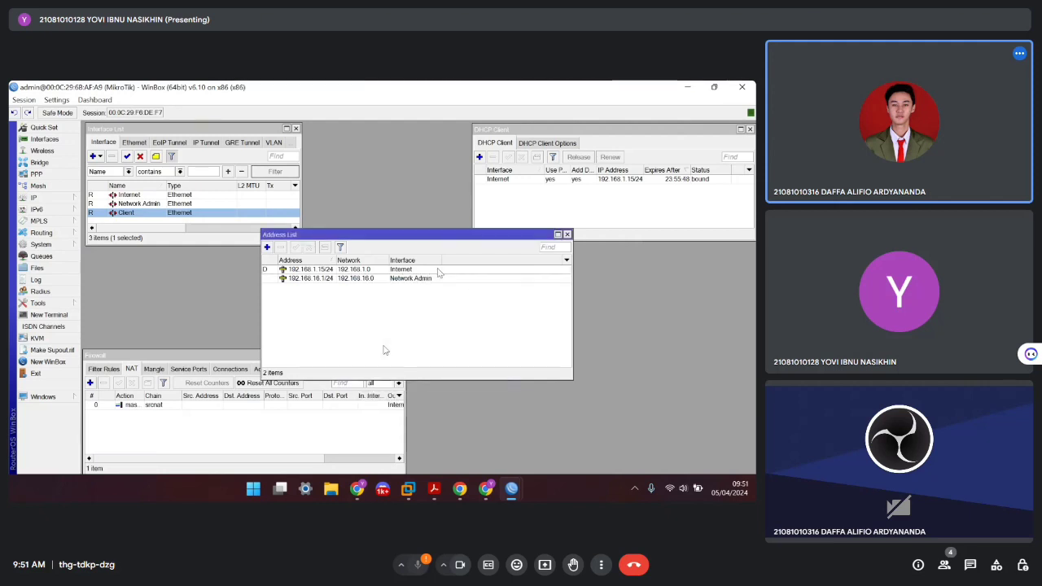
# Add 172.168.28.1/24 on the Client interface and shrink the Address List window to the top
pyautogui.click(267, 246)
pyautogui.click(440, 325)
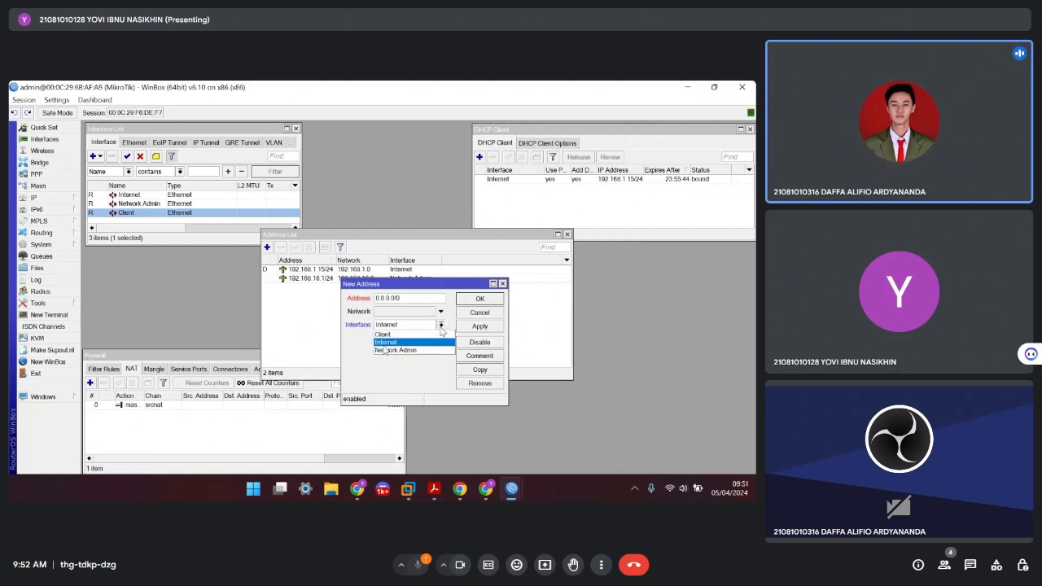
pyautogui.click(394, 337)
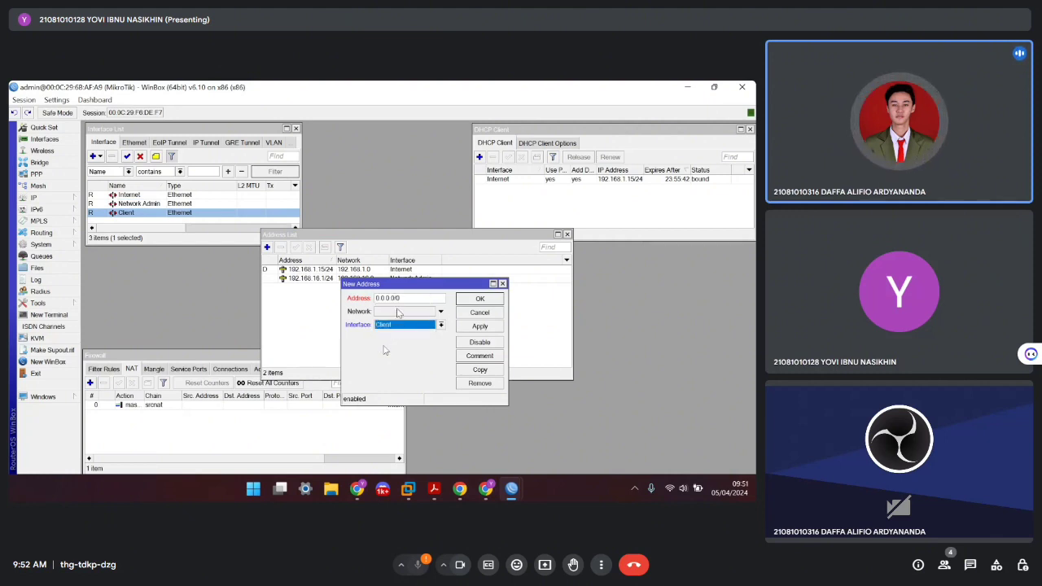
pyautogui.hotkey('shift', 'Tab')
pyautogui.hotkey('shift', 'Tab')
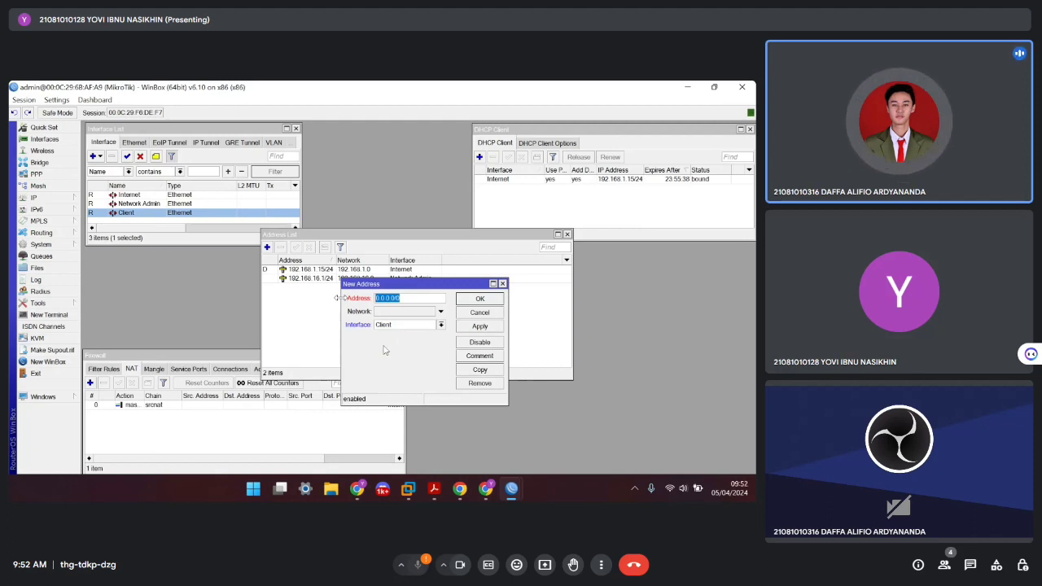
pyautogui.write('17')
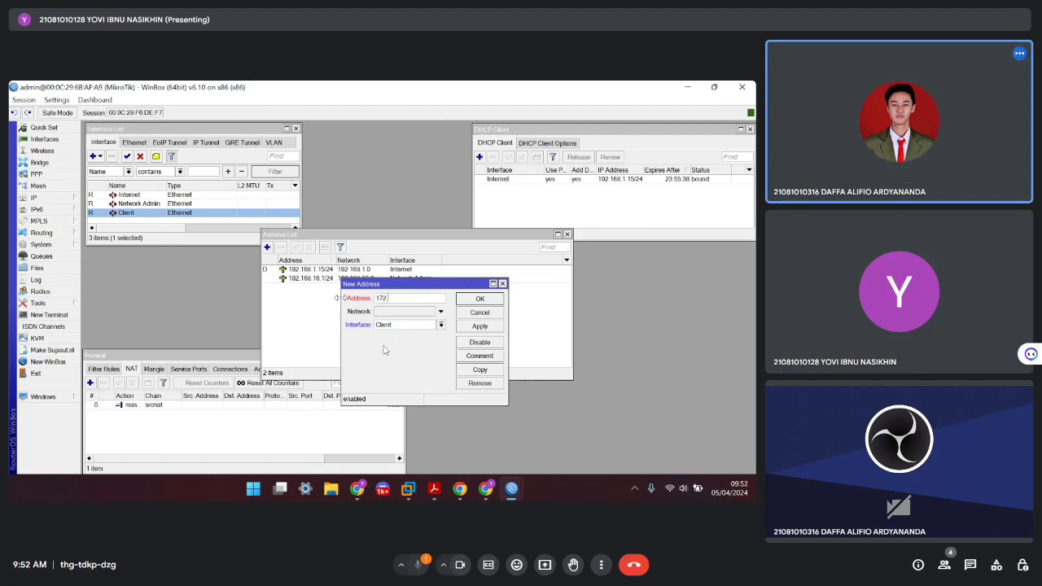
pyautogui.write('2.1')
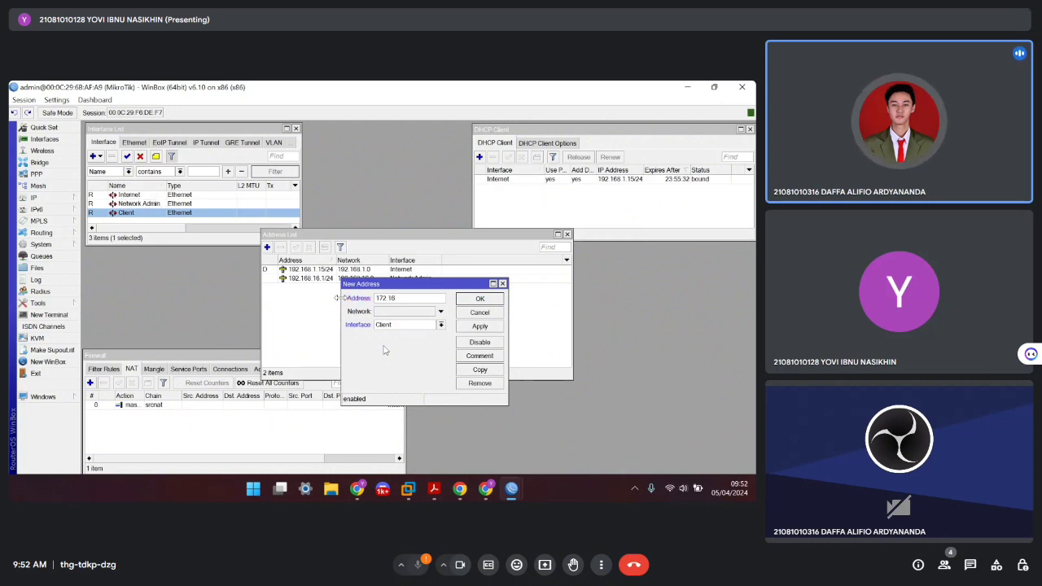
pyautogui.write('6')
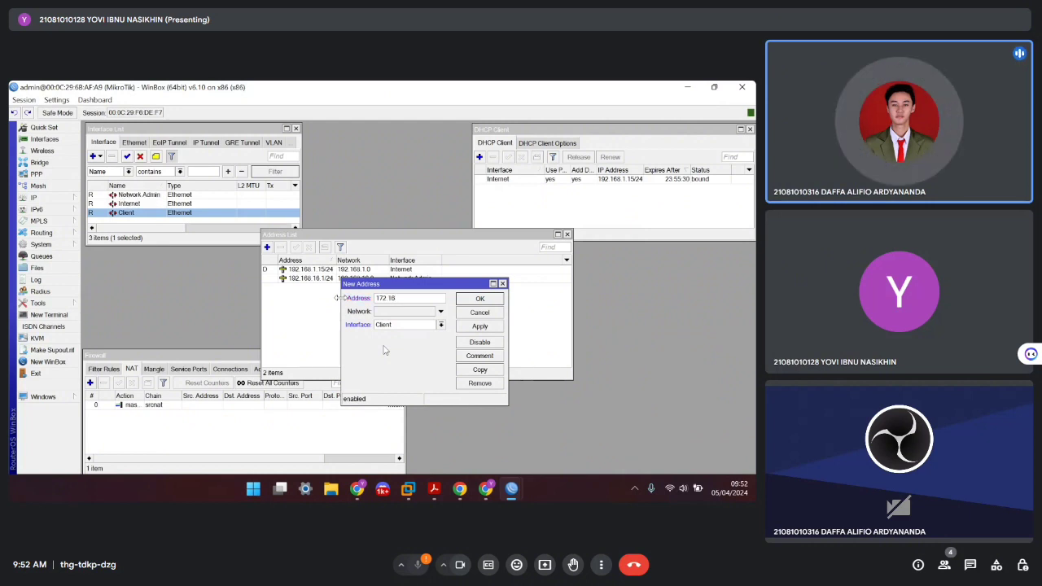
pyautogui.write('8')
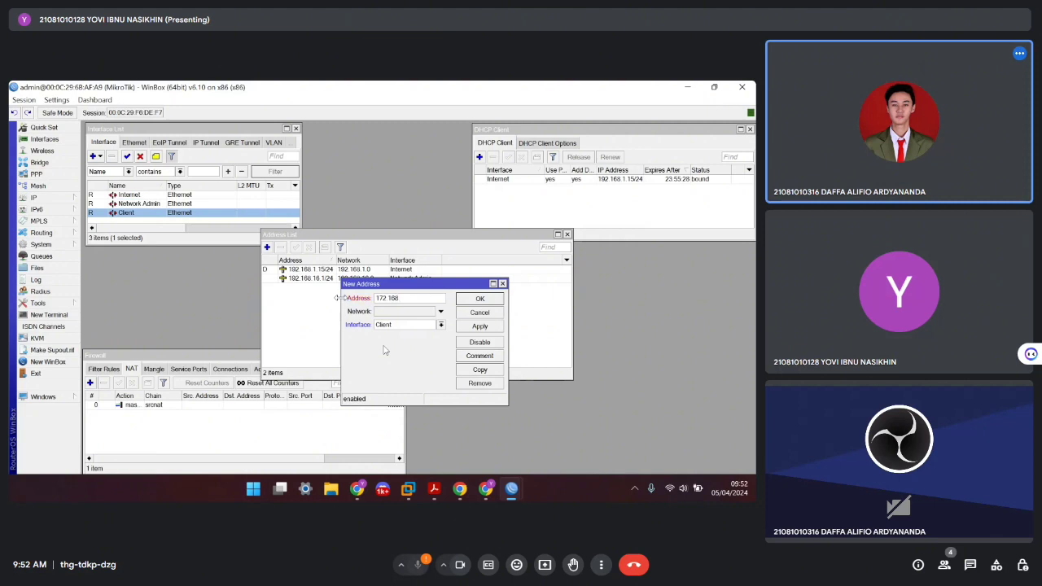
pyautogui.write('.2')
pyautogui.press('BackSpace')
pyautogui.write('8.1/24')
pyautogui.click(480, 326)
pyautogui.click(479, 299)
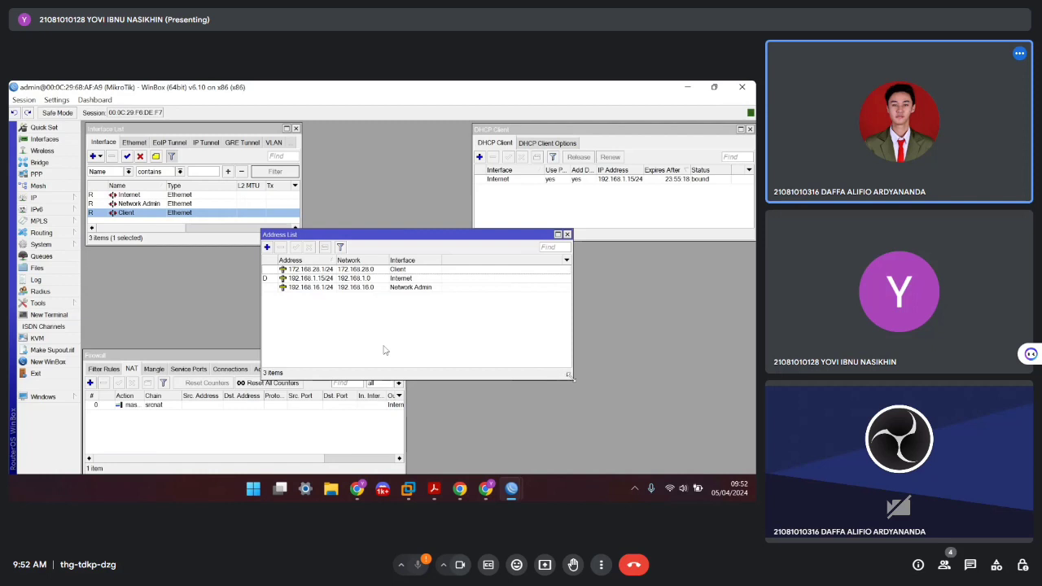
pyautogui.moveTo(569, 376); pyautogui.dragTo(448, 318)
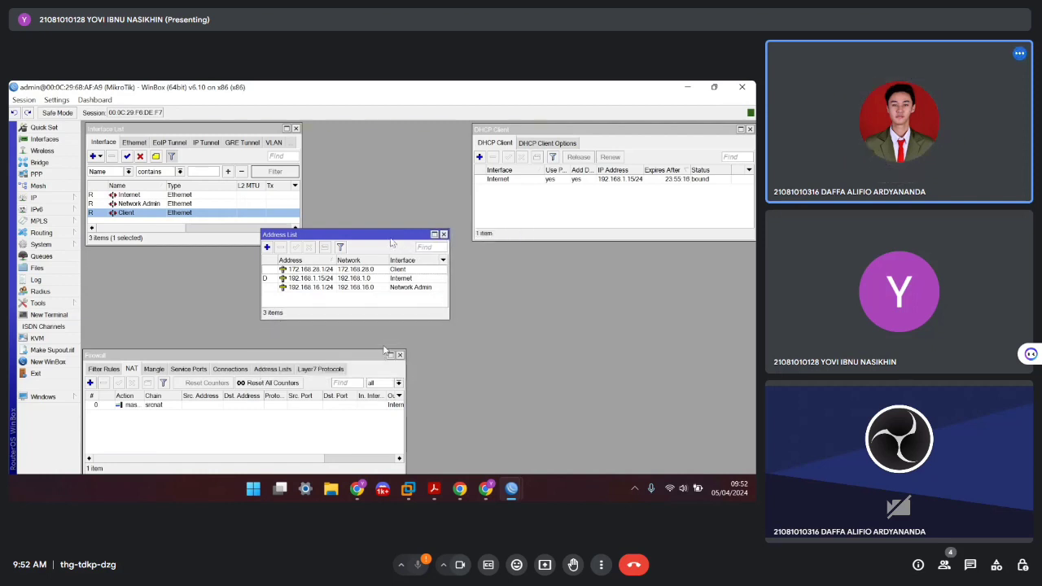
pyautogui.moveTo(387, 230); pyautogui.dragTo(416, 123)
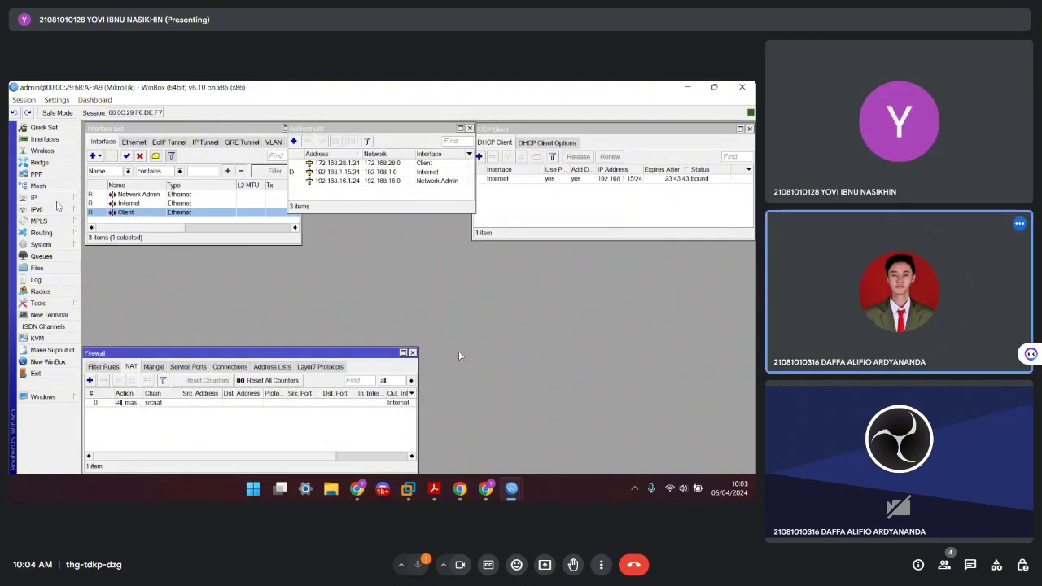
# Run DHCP Setup on Network Admin, accepting 192.168.16.0/24, gateway 192.168.16.1 and a 3-day lease
pyautogui.click(57, 200)
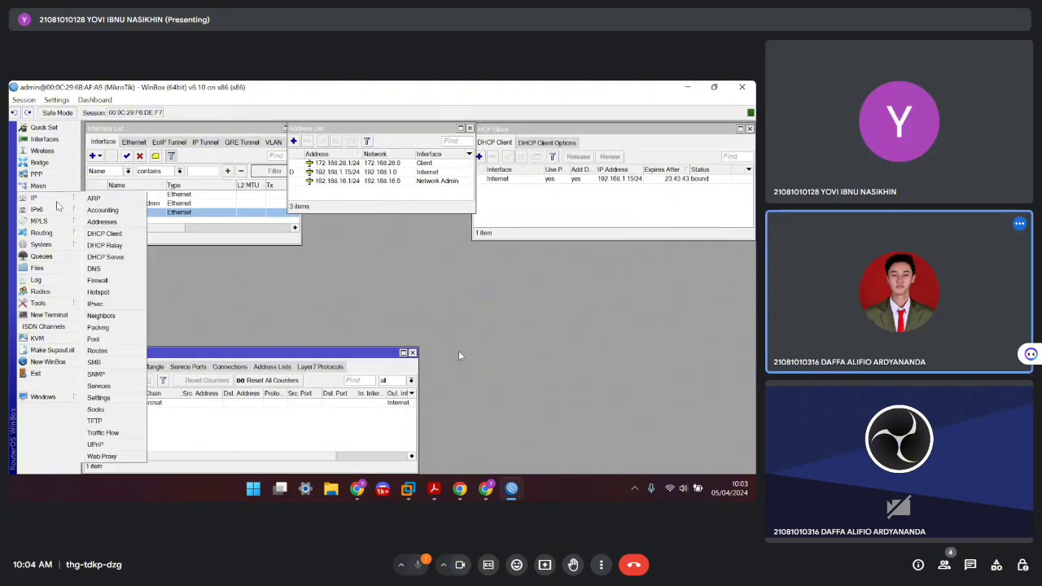
pyautogui.click(114, 257)
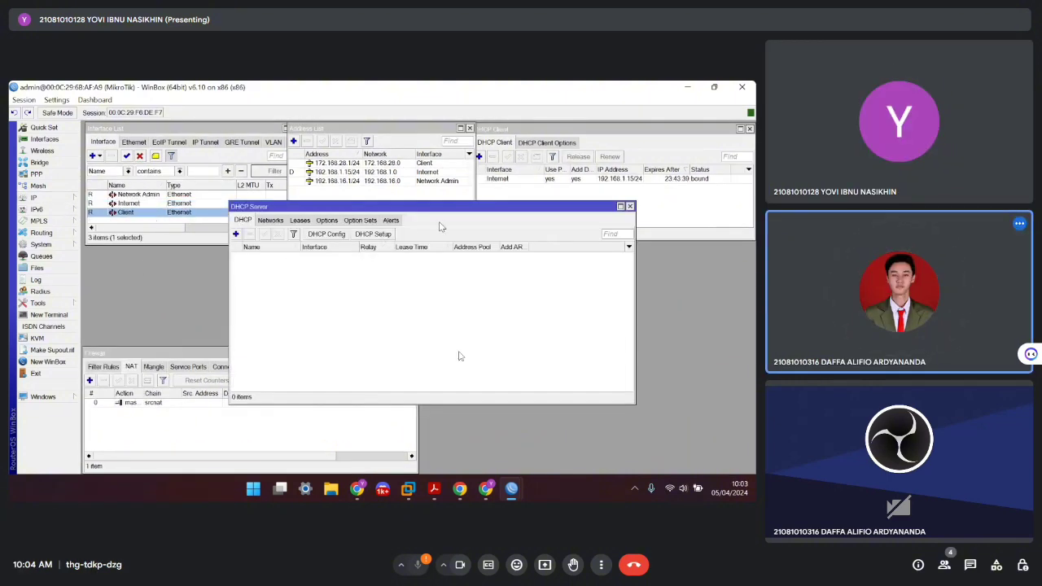
pyautogui.click(375, 235)
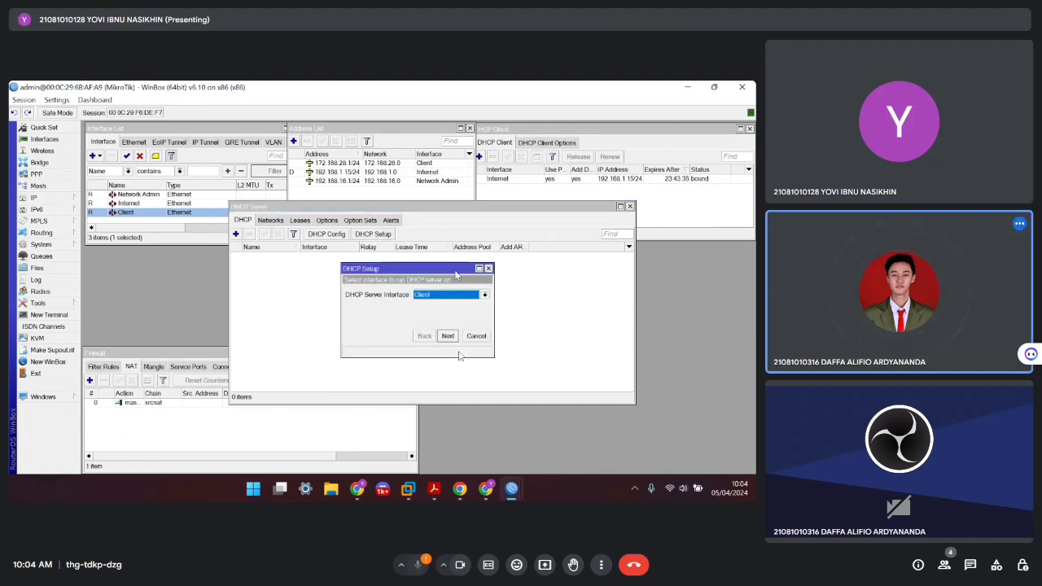
pyautogui.click(483, 295)
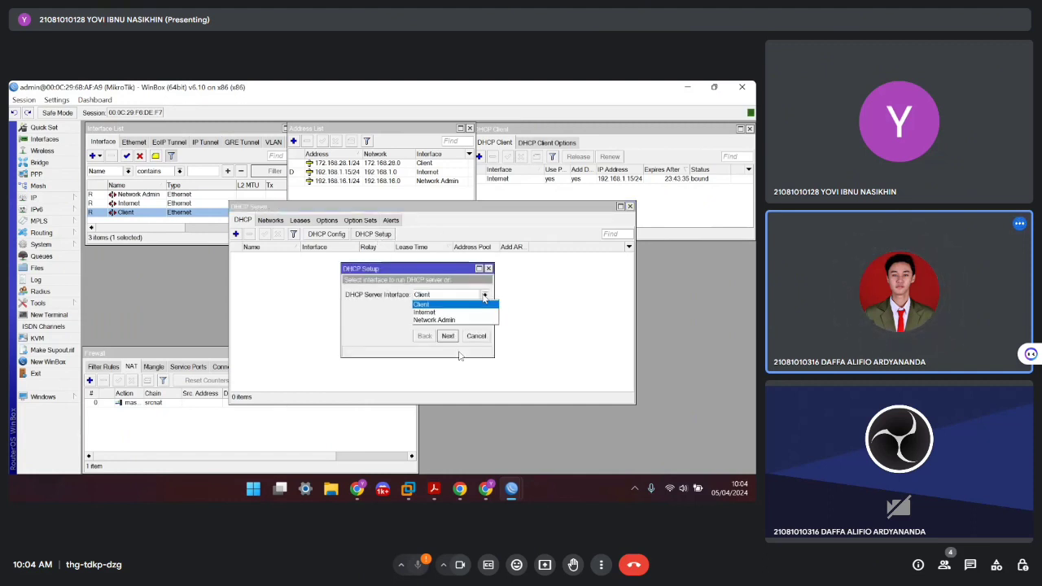
pyautogui.click(440, 320)
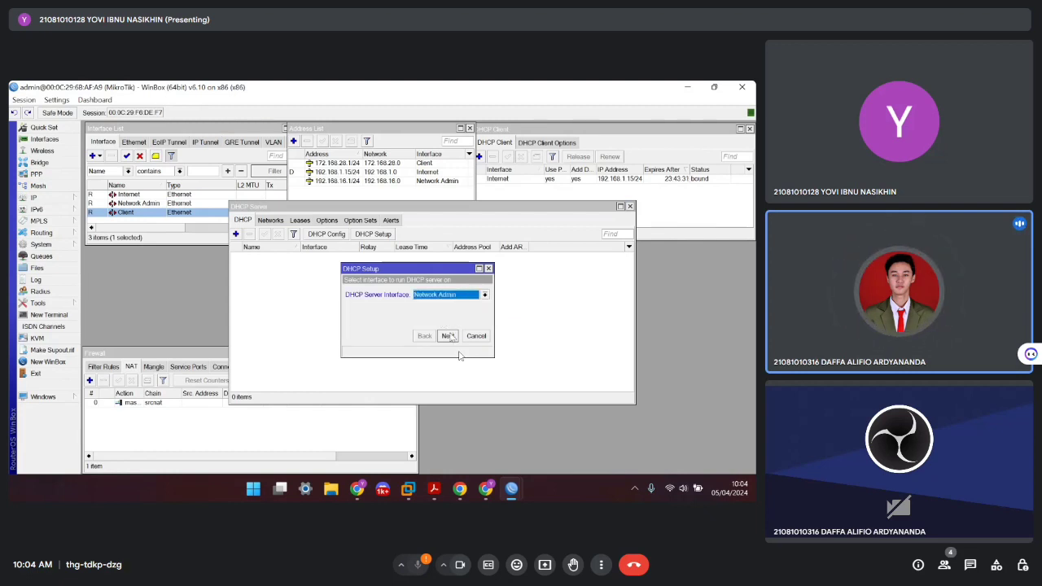
pyautogui.click(447, 336)
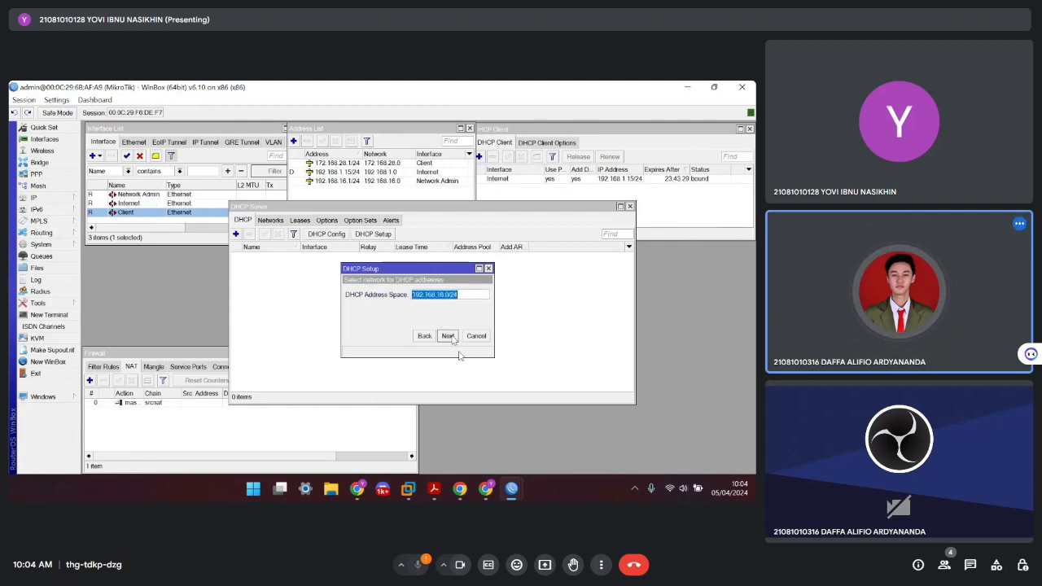
pyautogui.click(447, 336)
pyautogui.click(447, 336)
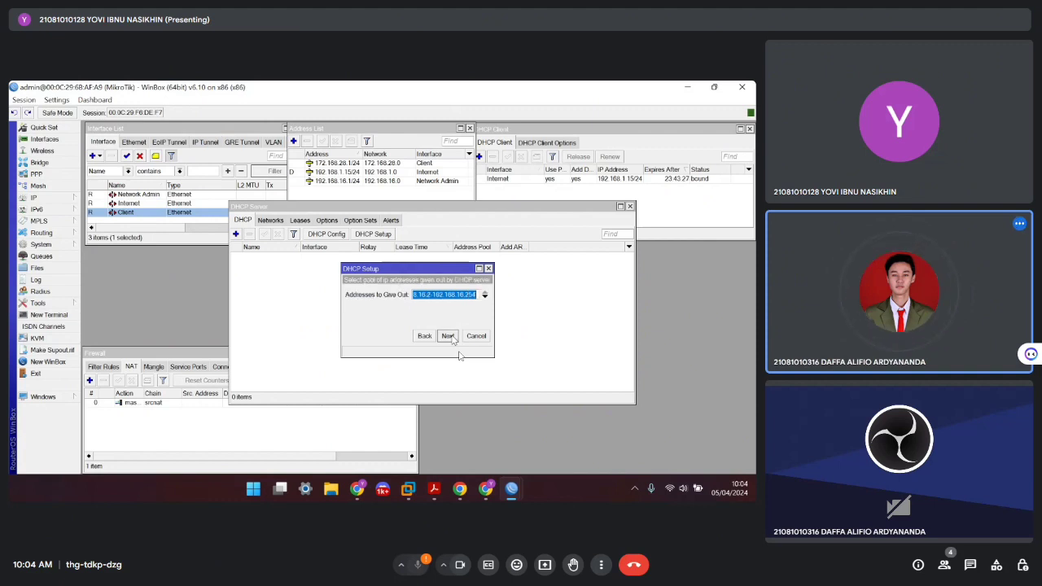
pyautogui.click(448, 336)
pyautogui.click(448, 336)
pyautogui.click(447, 336)
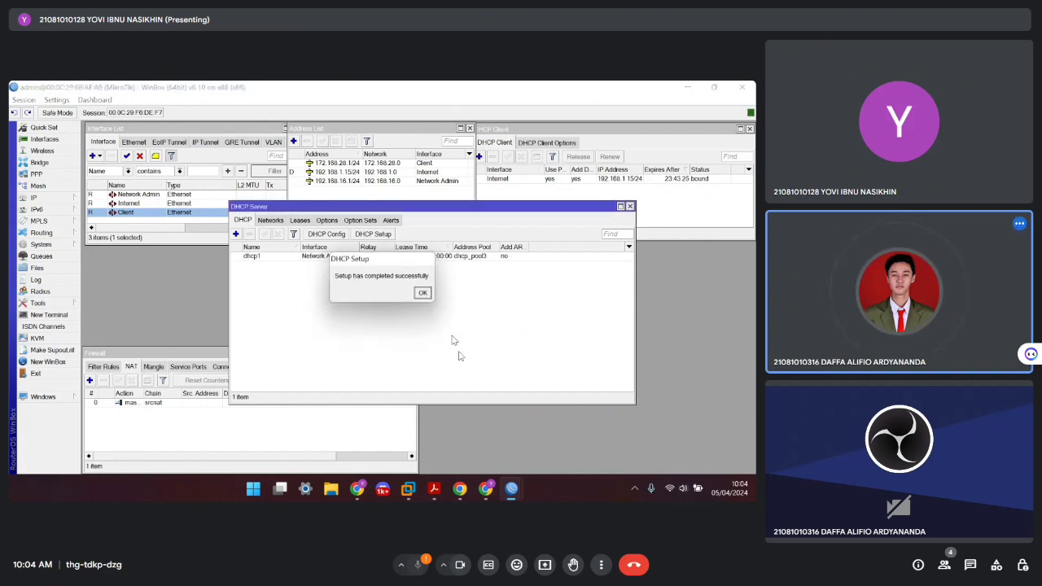
pyautogui.click(422, 293)
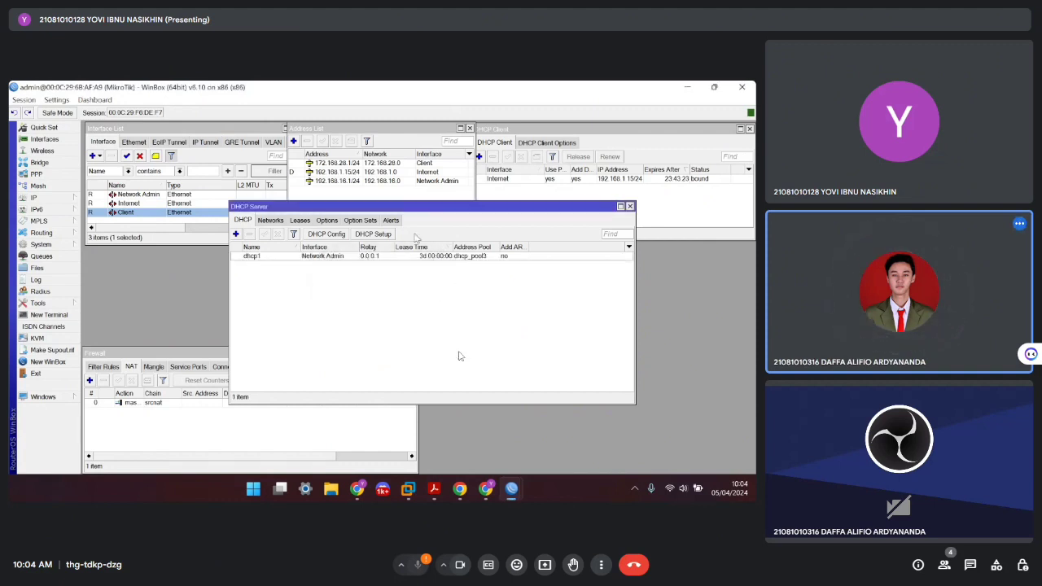
# Run DHCP Setup on Client, accepting 172.168.28.0/24 and gateway 172.168.28.1
pyautogui.click(378, 237)
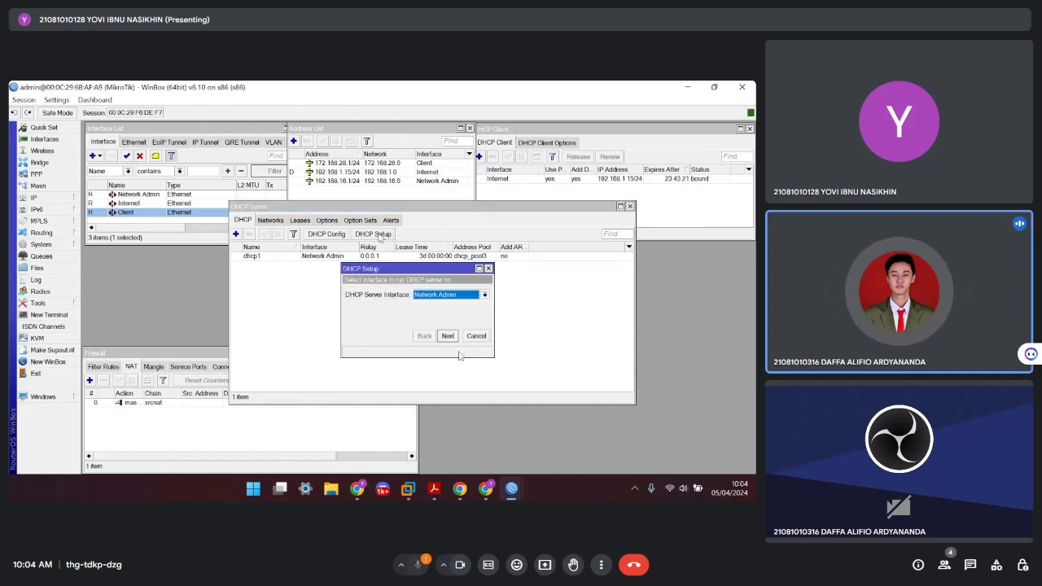
pyautogui.click(467, 296)
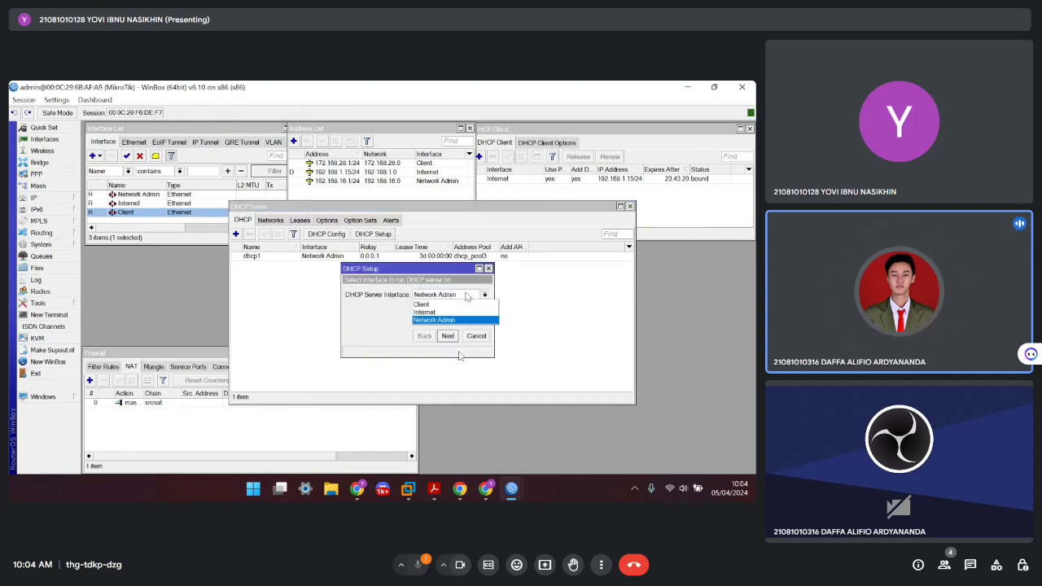
pyautogui.click(442, 304)
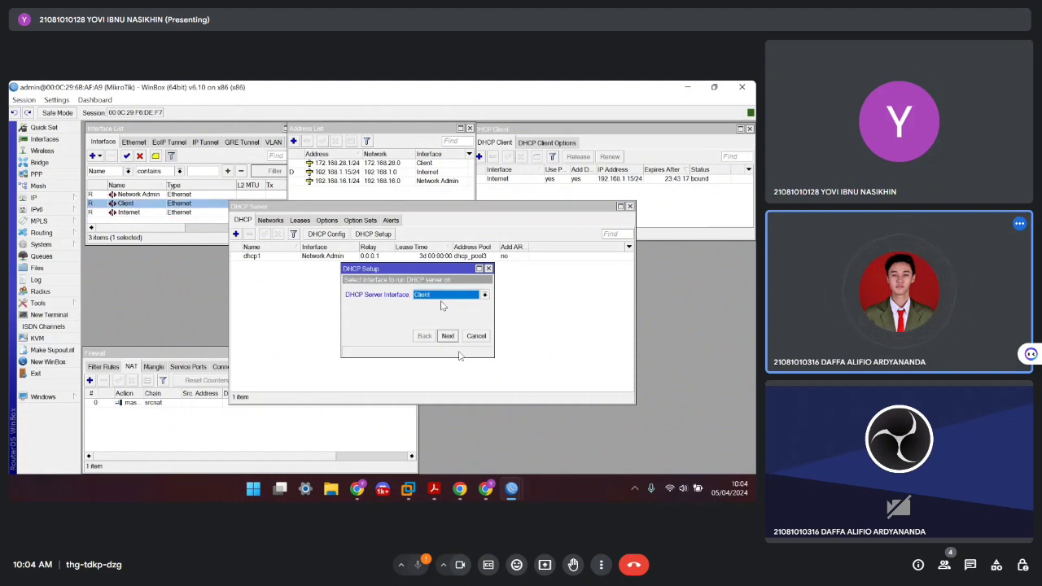
pyautogui.click(448, 336)
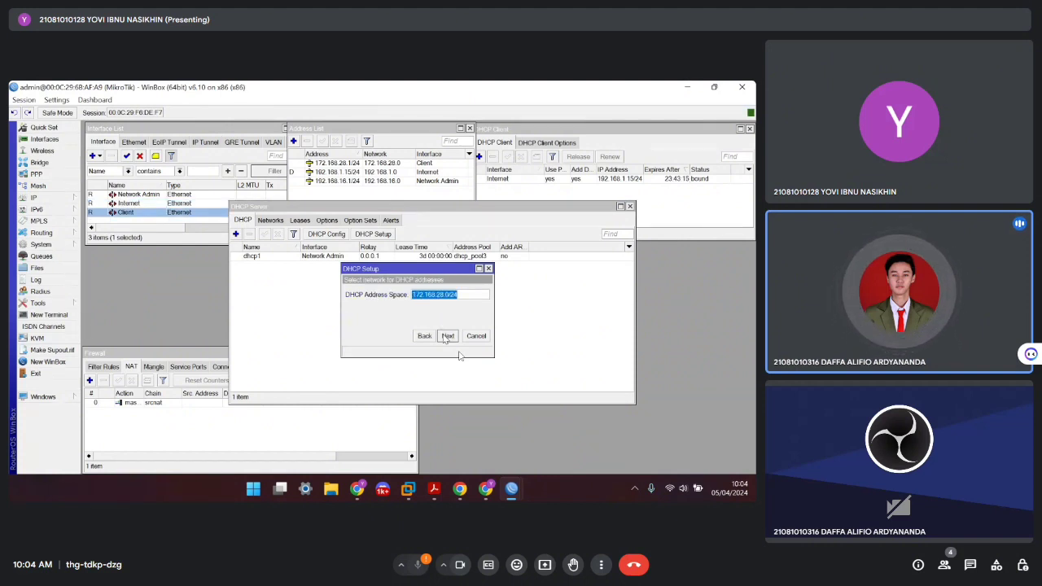
pyautogui.click(448, 336)
pyautogui.click(447, 336)
pyautogui.click(447, 336)
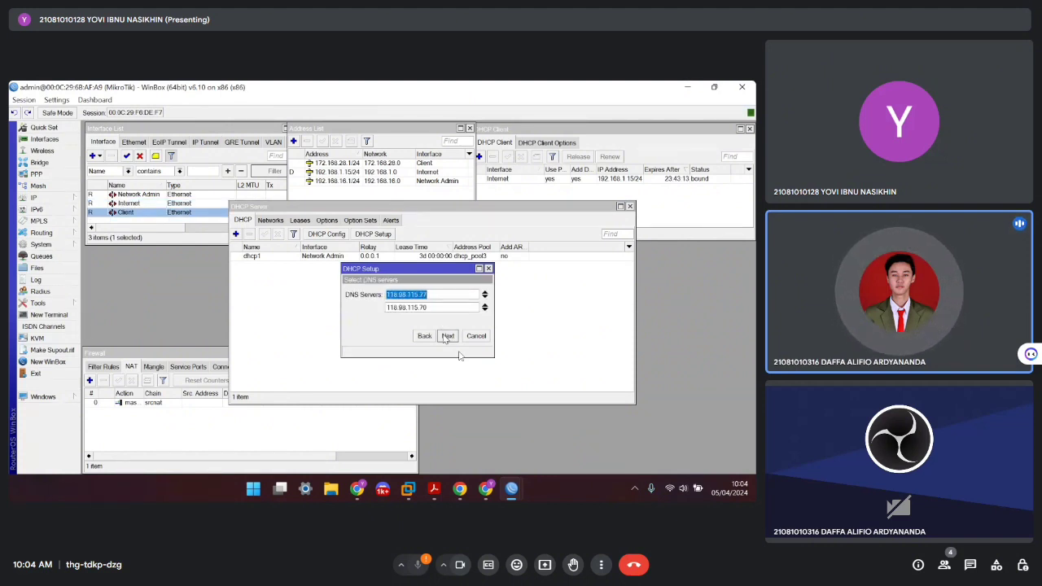
pyautogui.click(447, 336)
pyautogui.click(447, 336)
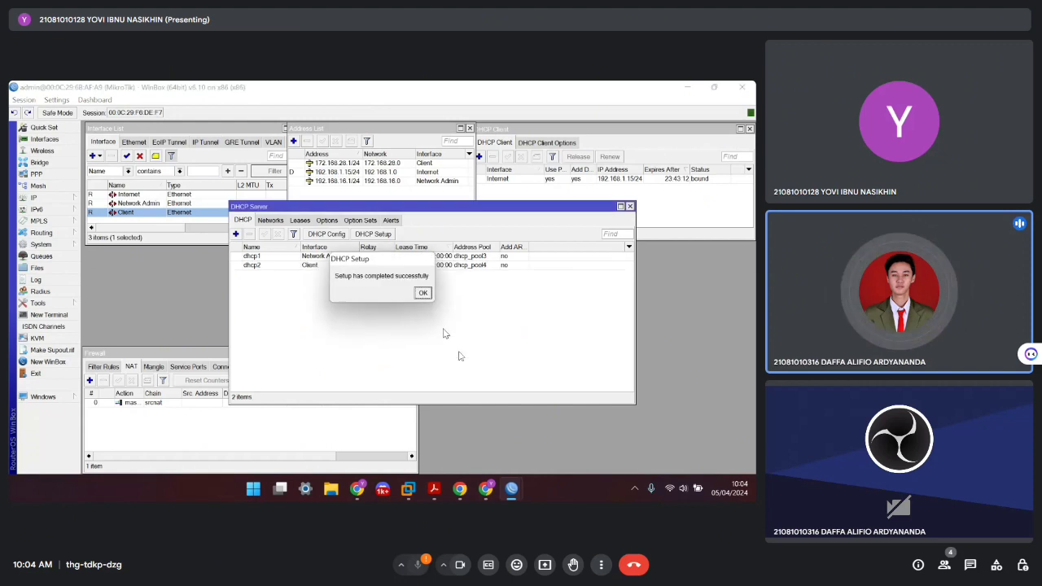
pyautogui.click(422, 293)
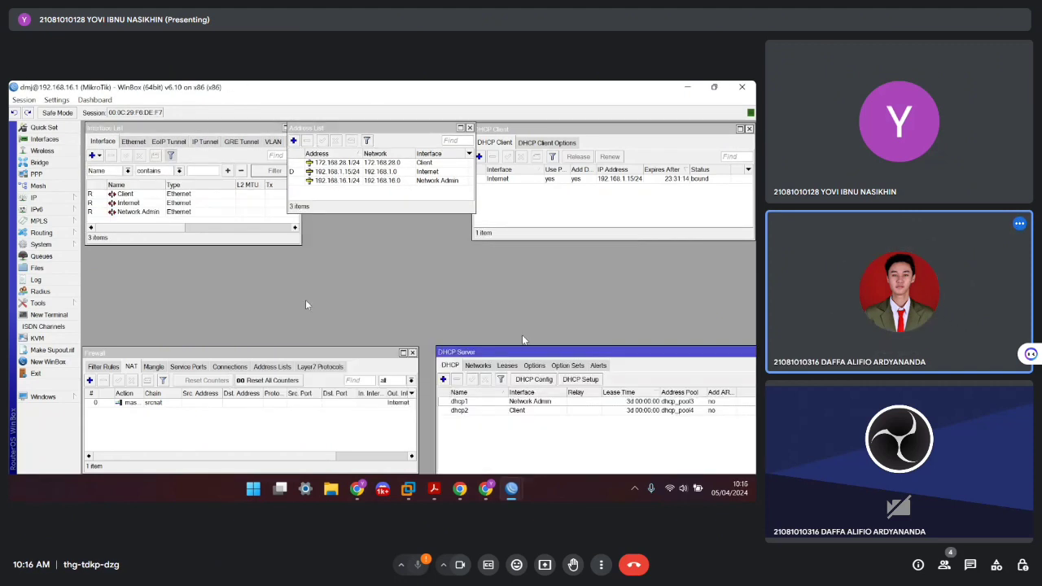
# Nudge the DHCP Server window left and expand the System menu
pyautogui.moveTo(491, 350); pyautogui.dragTo(474, 353)
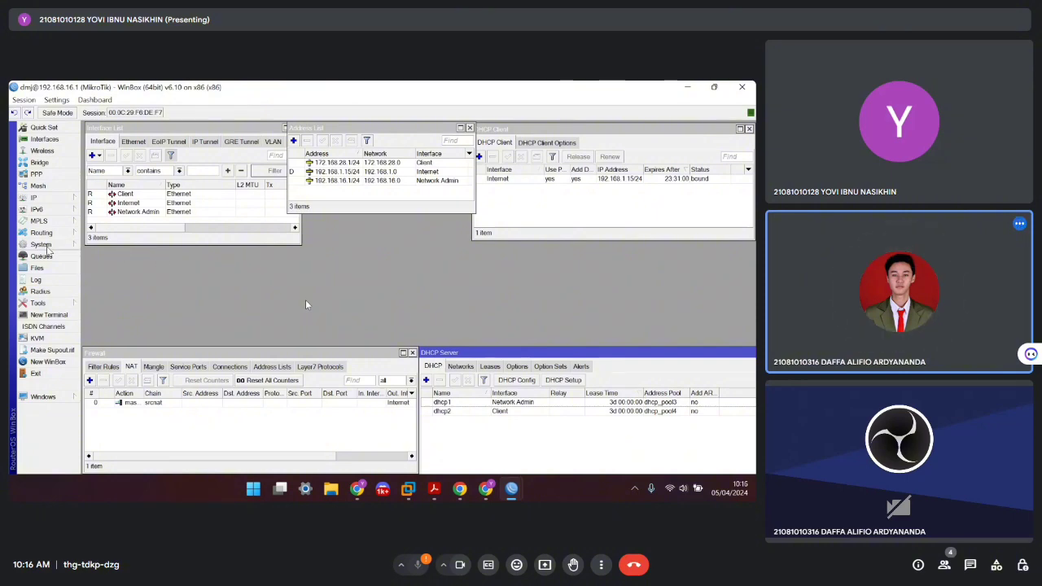
pyautogui.click(47, 247)
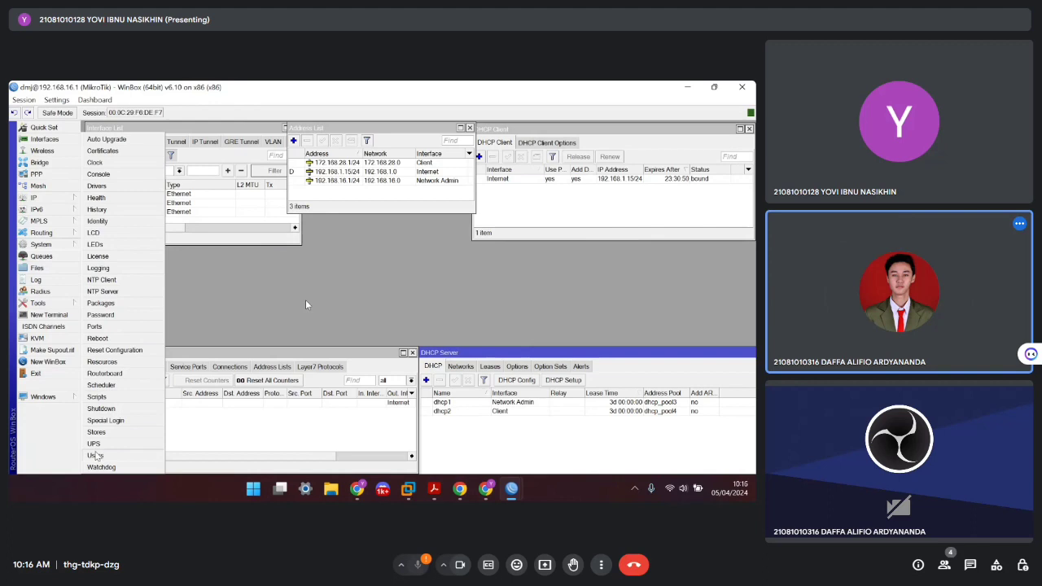
# Open the admin user from the User List and rename it
pyautogui.click(95, 455)
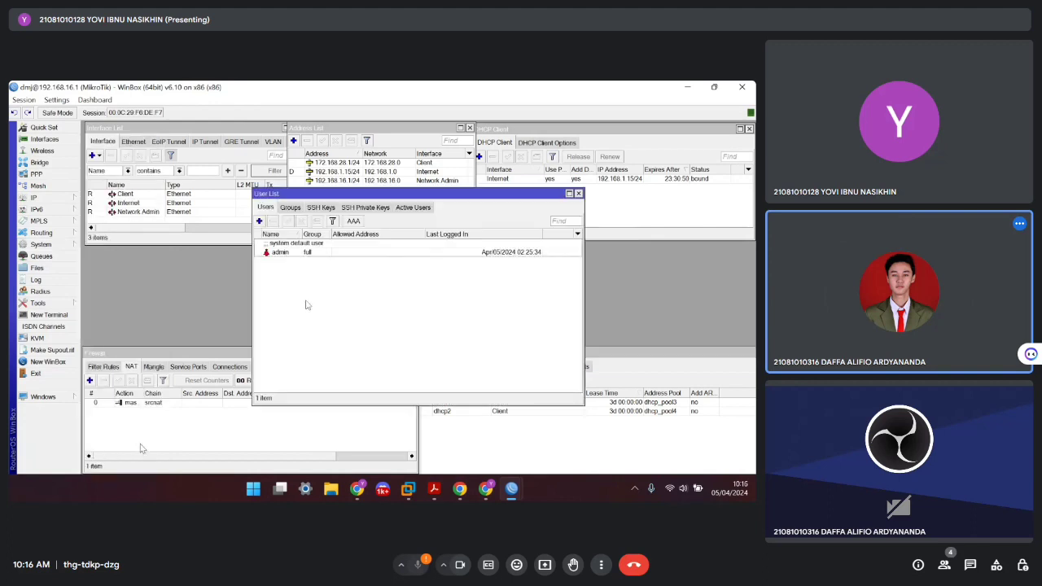
pyautogui.doubleClick(280, 253)
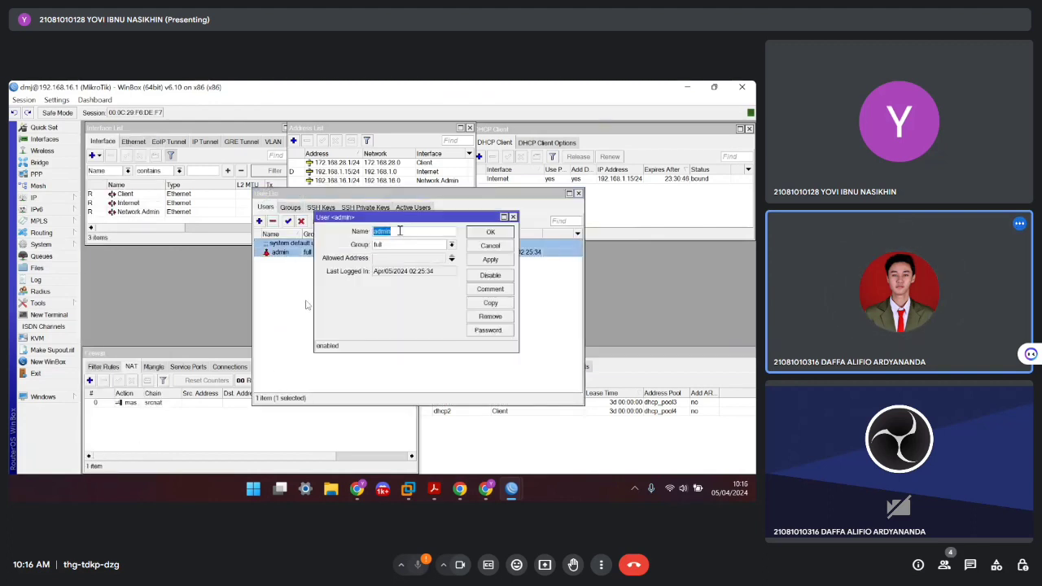
pyautogui.click(404, 231)
pyautogui.moveTo(404, 231); pyautogui.dragTo(370, 230)
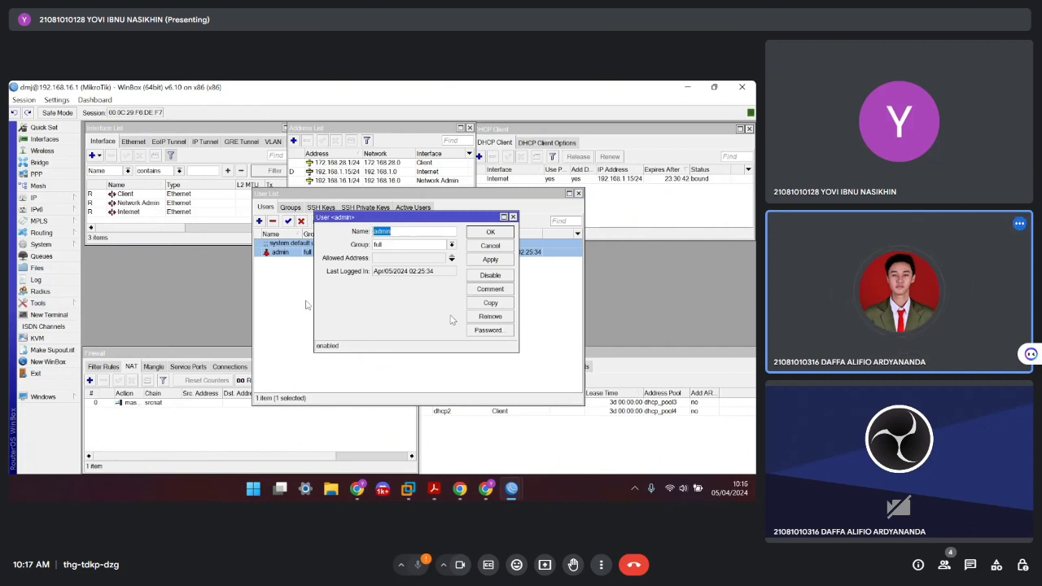
pyautogui.write('dmj')
# Give the renamed user a new password and save the user
pyautogui.click(488, 329)
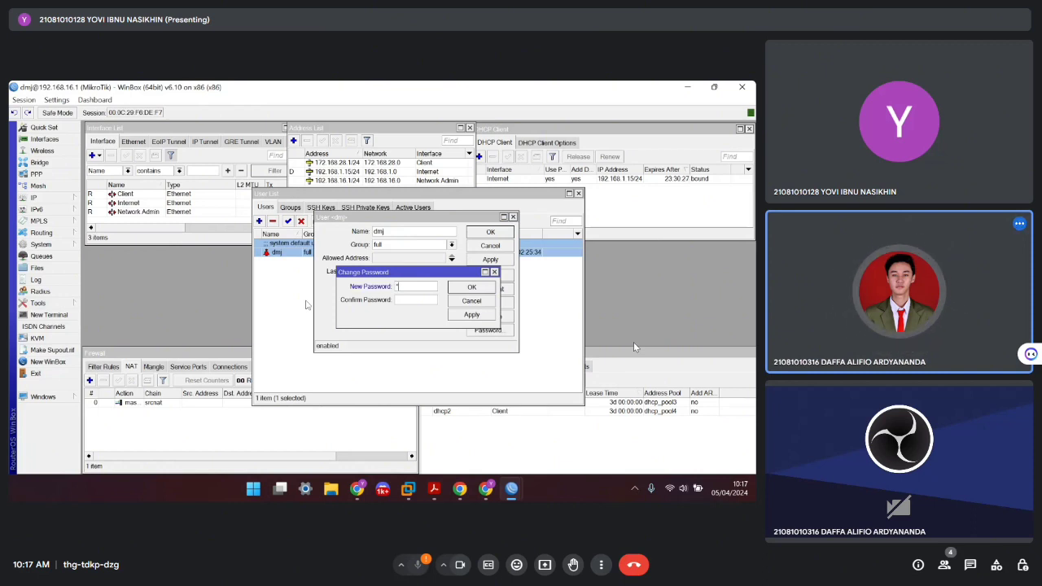
pyautogui.write('****')
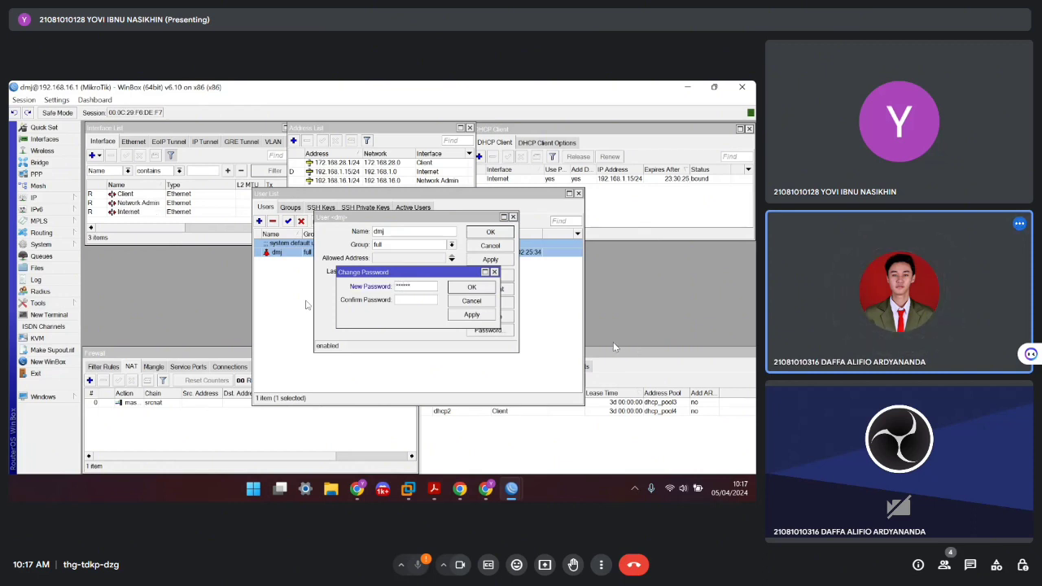
pyautogui.click(405, 300)
pyautogui.write('******')
pyautogui.click(473, 288)
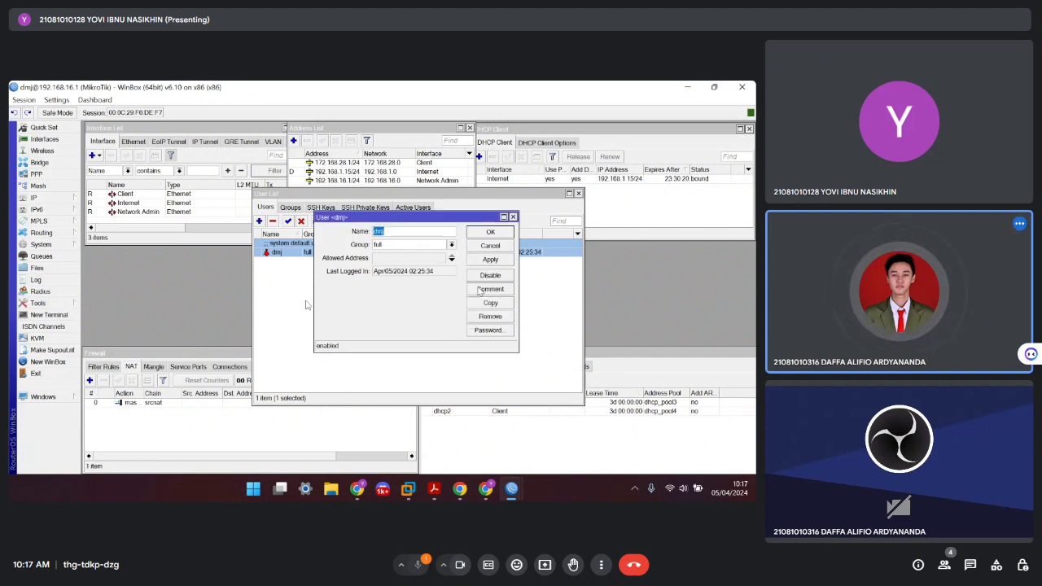
pyautogui.click(493, 233)
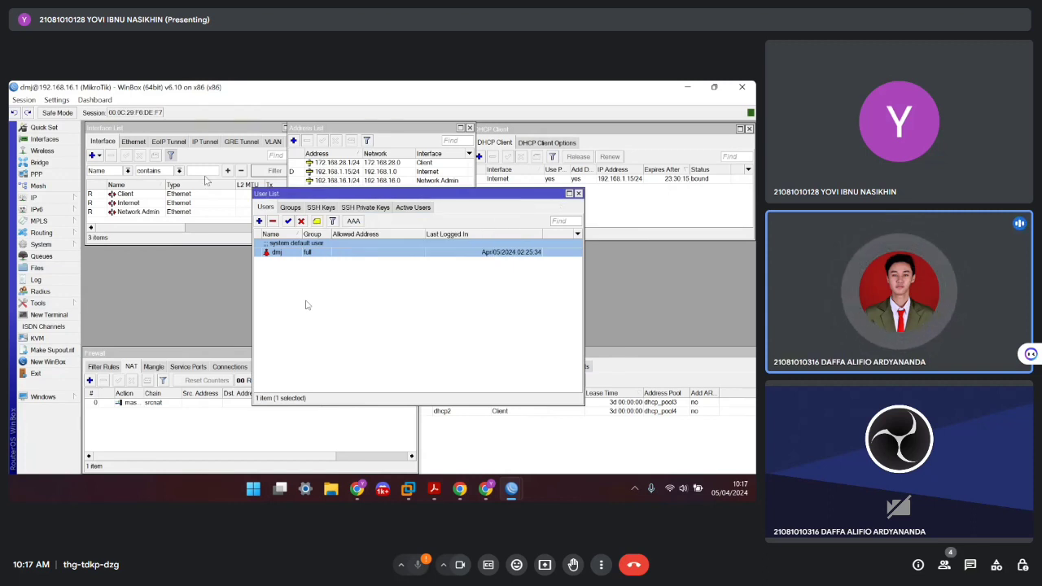
pyautogui.click(25, 100)
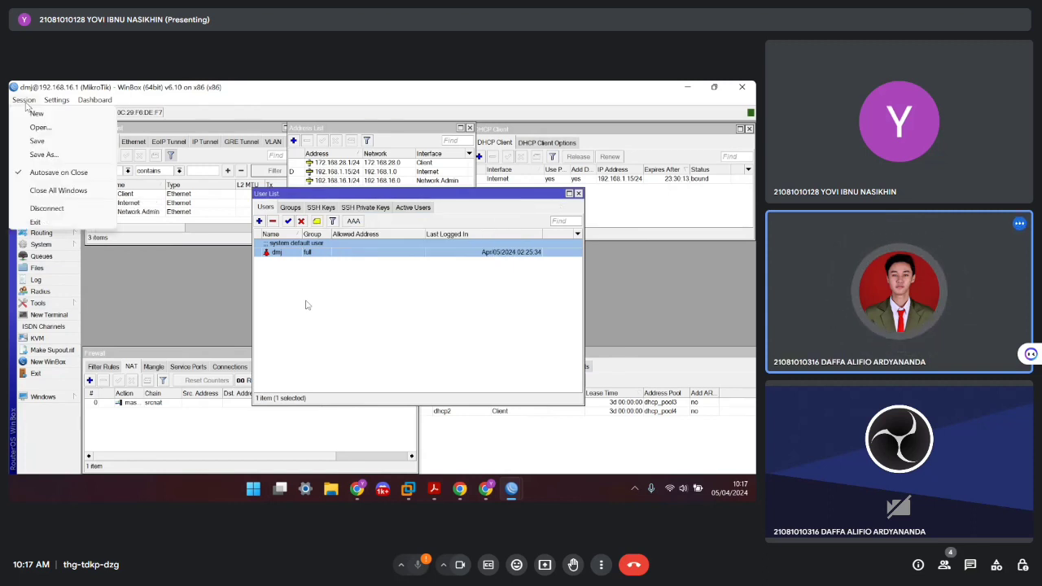
# Disconnect and try logging into 192.168.16.1 as admin with an empty password
pyautogui.click(47, 208)
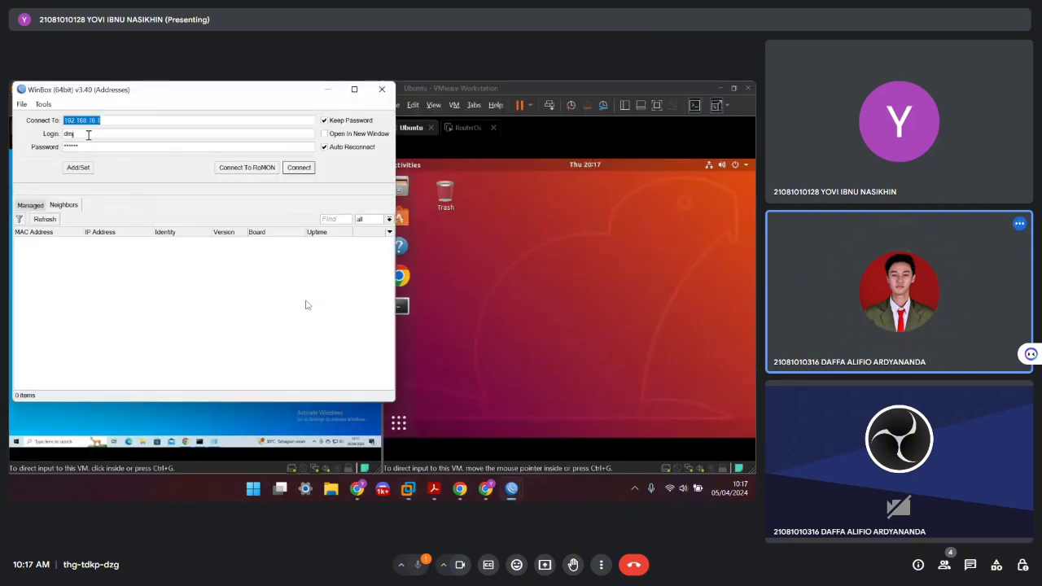
pyautogui.press('Tab')
pyautogui.moveTo(163, 93); pyautogui.dragTo(425, 127)
pyautogui.write('admi')
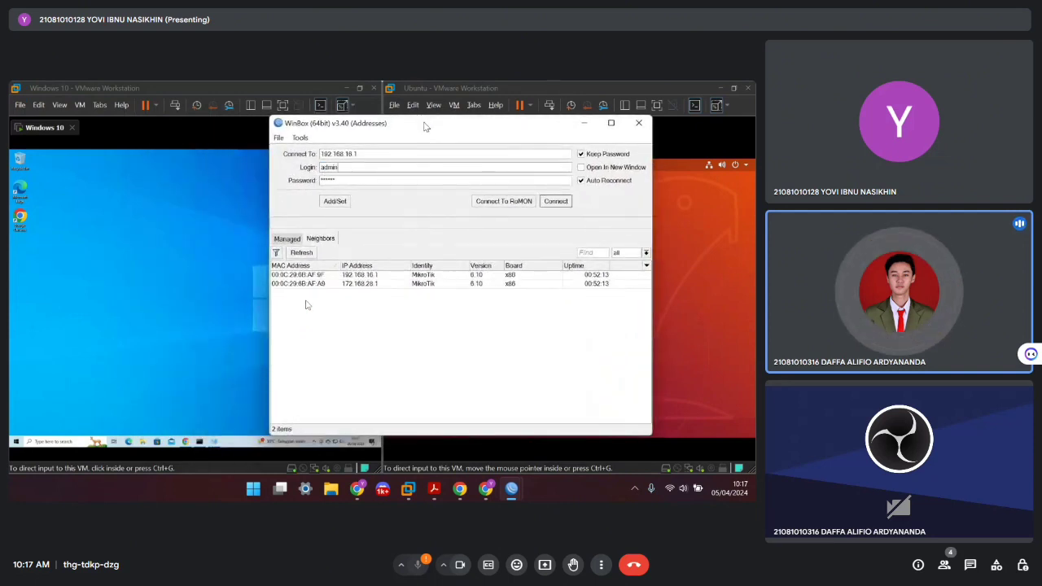
pyautogui.click(398, 275)
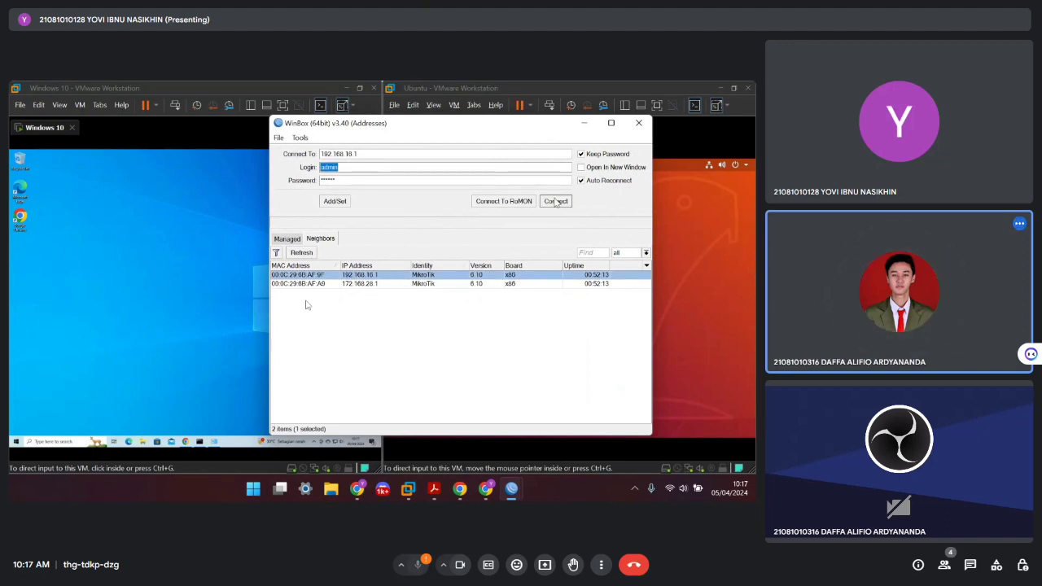
pyautogui.click(555, 201)
pyautogui.moveTo(374, 180); pyautogui.dragTo(317, 181)
pyautogui.press('BackSpace')
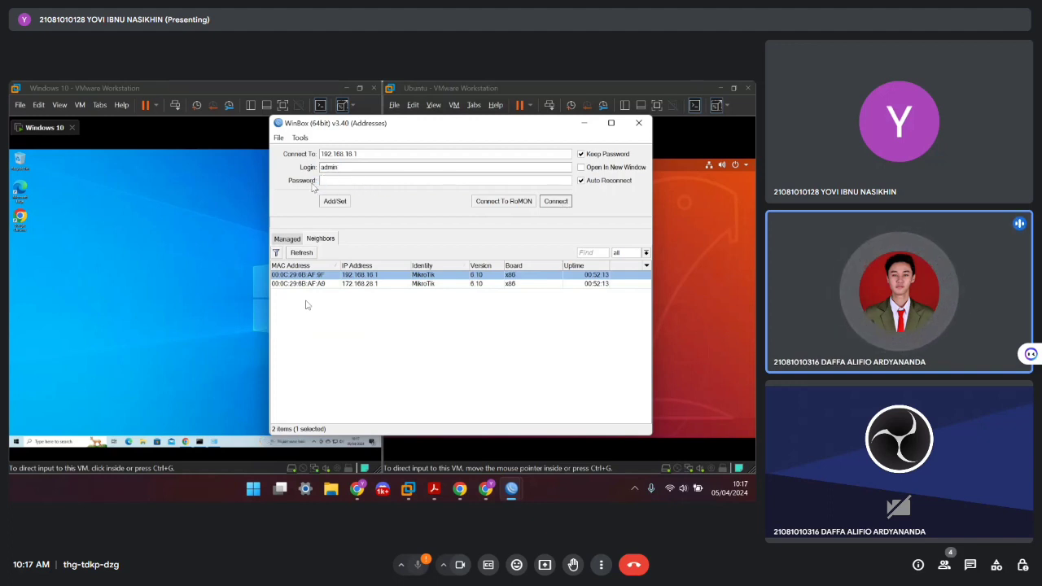
pyautogui.click(555, 202)
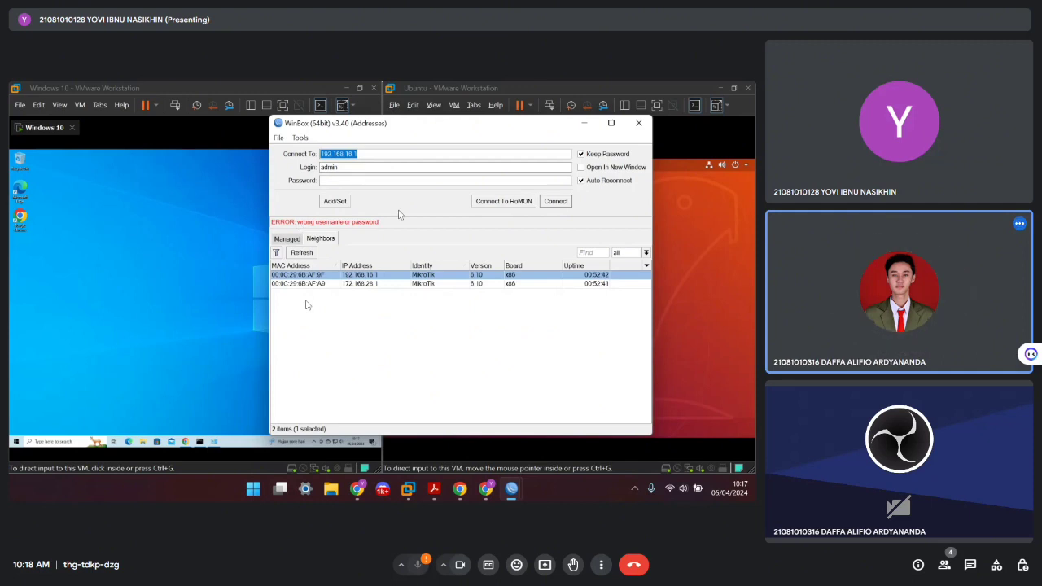
# Fill the login form with the renamed user's name and new password
pyautogui.click(338, 166)
pyautogui.doubleClick(338, 167)
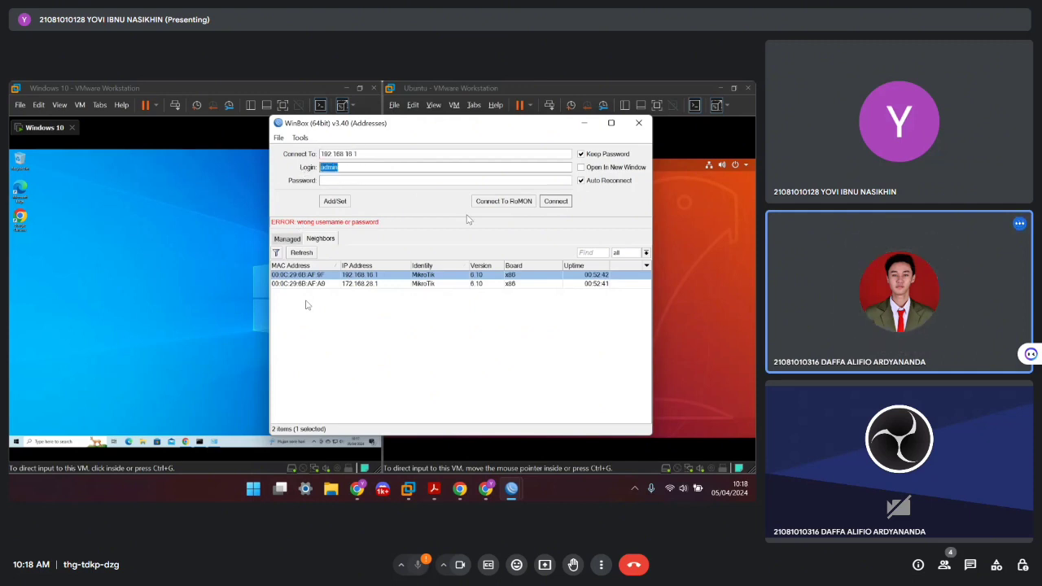
pyautogui.write('dmj')
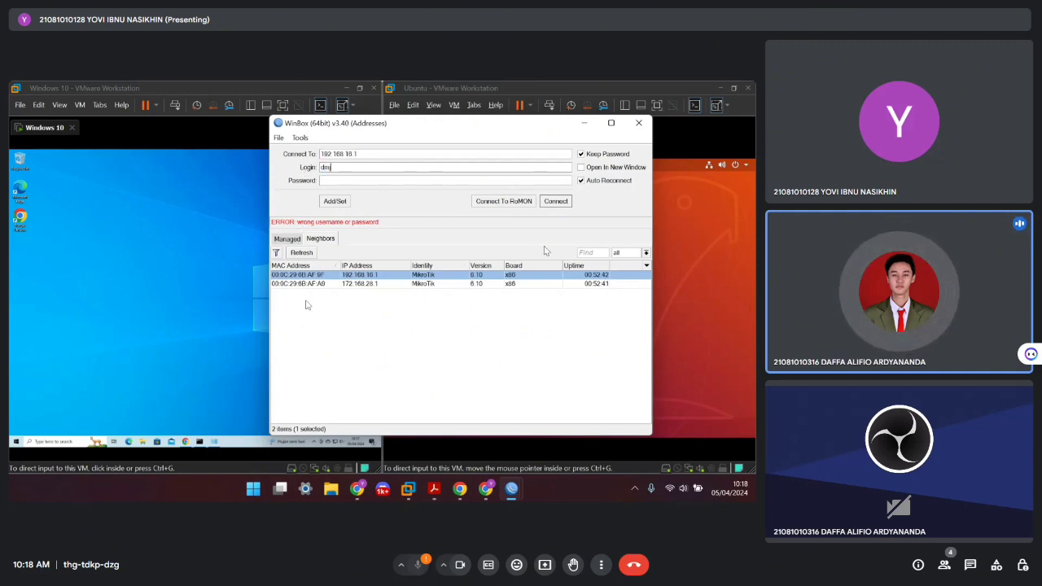
pyautogui.click(344, 180)
pyautogui.write('******')
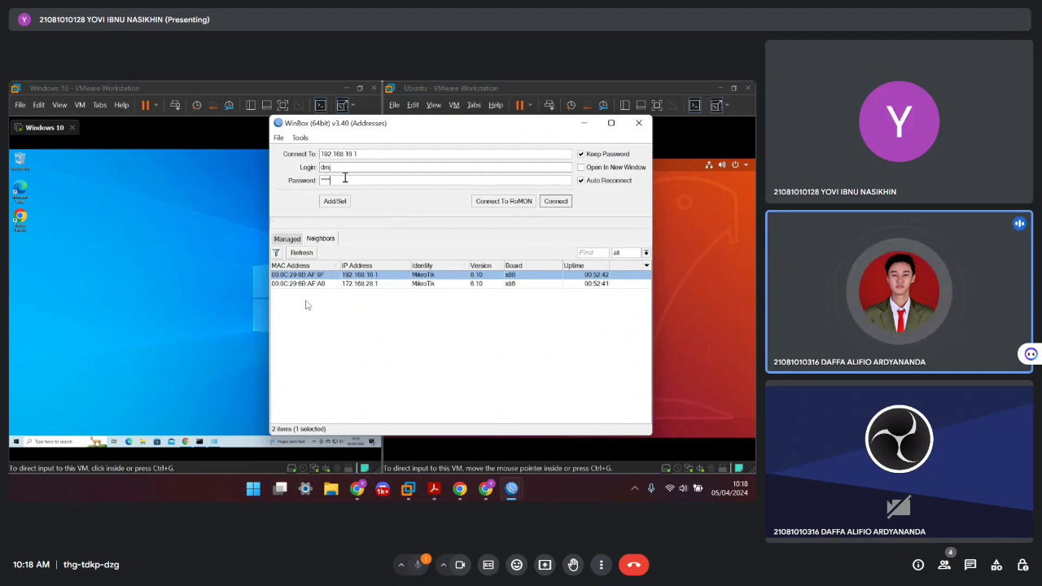
# Reconnect to 192.168.16.1 and check leases 192.168.16.254 on dhcp1 and 172.168.28.254 on dhcp2
pyautogui.click(557, 202)
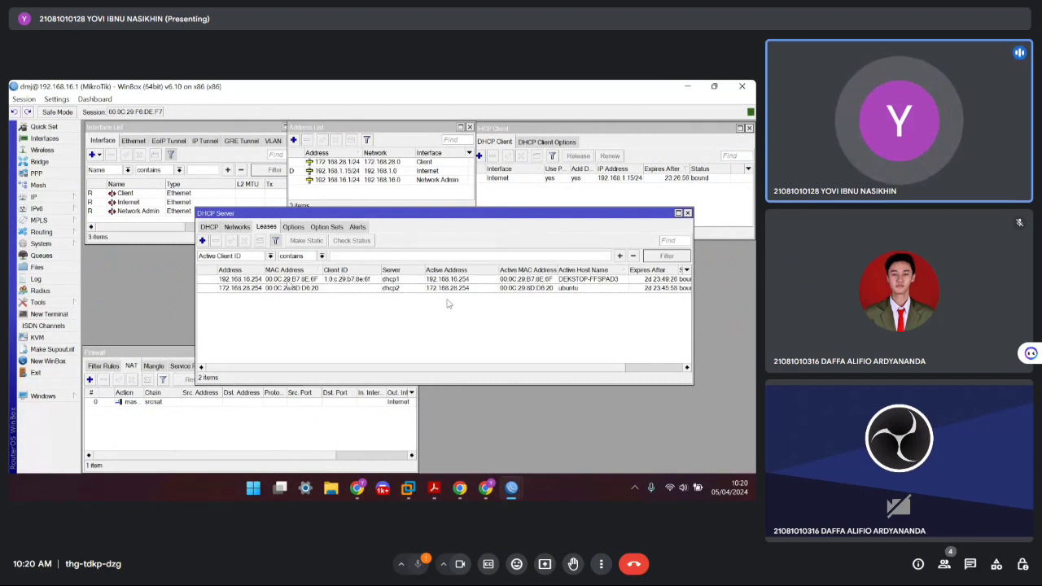
pyautogui.click(210, 227)
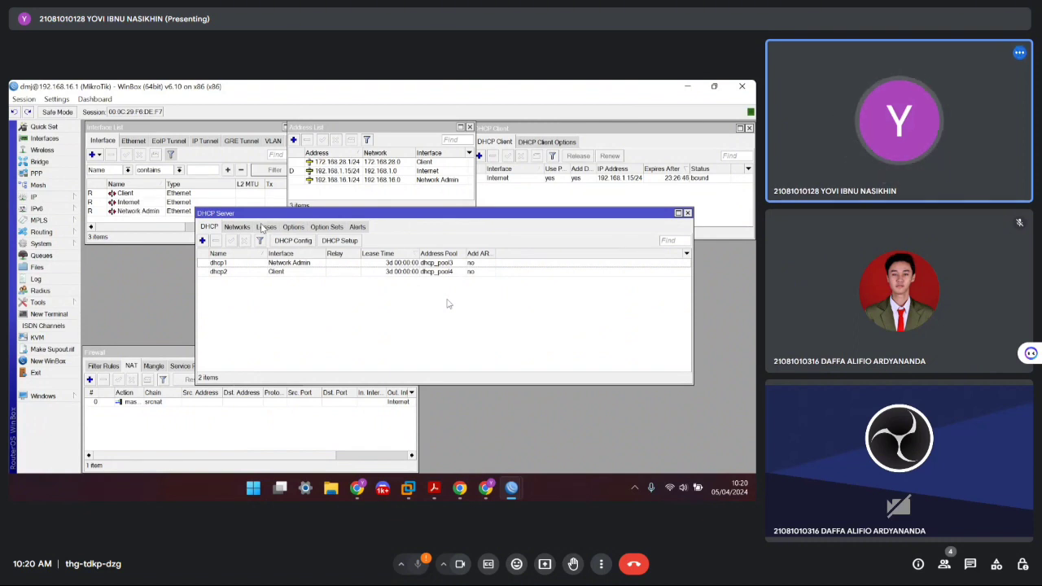
pyautogui.click(263, 227)
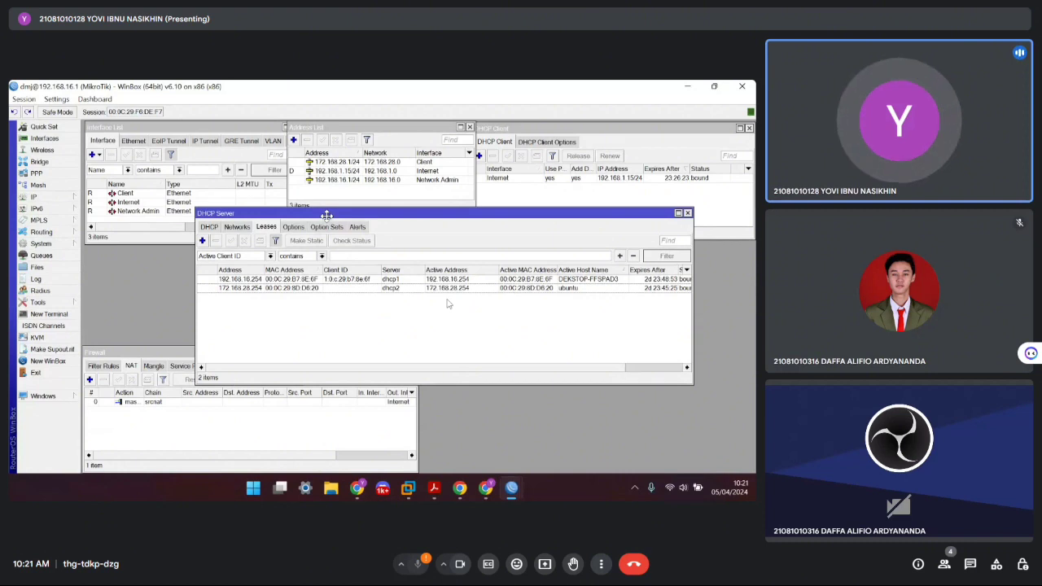
pyautogui.moveTo(327, 215); pyautogui.dragTo(556, 361)
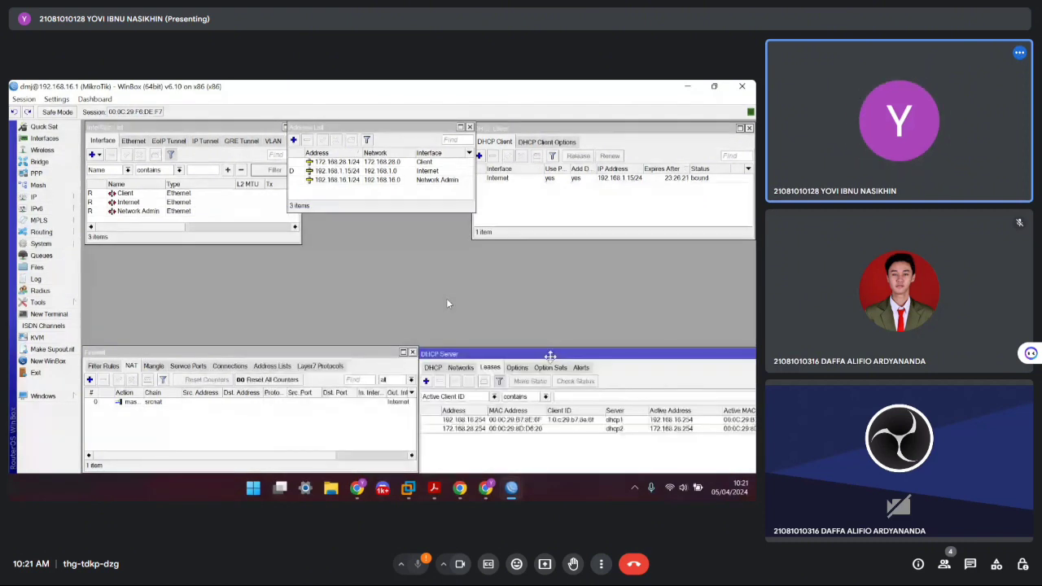
# In a router Terminal, ping 192.168.16.254 and 172.168.28.254 to confirm both clients respond
pyautogui.click(48, 315)
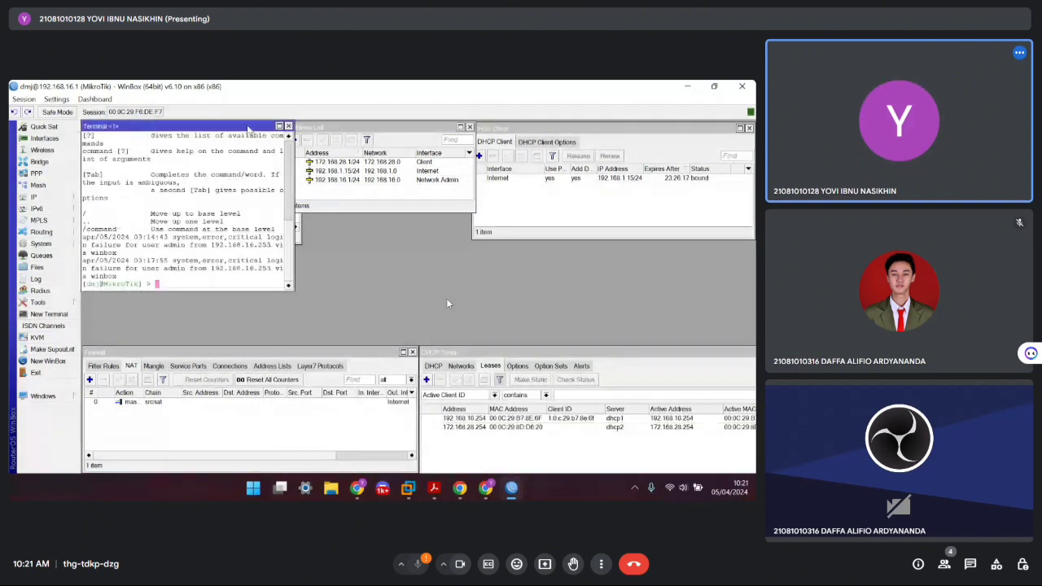
pyautogui.moveTo(214, 127); pyautogui.dragTo(380, 172)
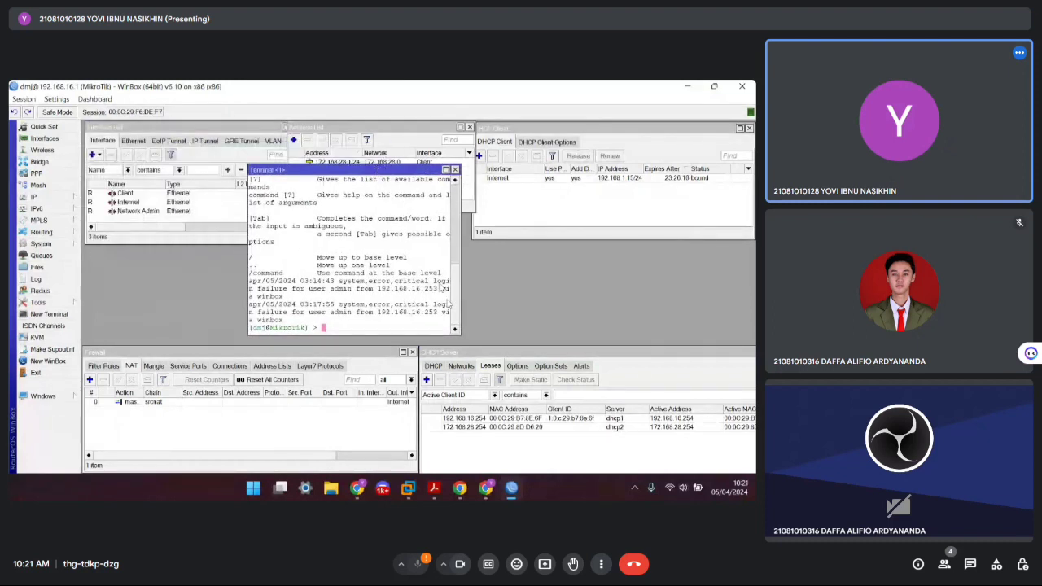
pyautogui.moveTo(457, 332); pyautogui.dragTo(614, 424)
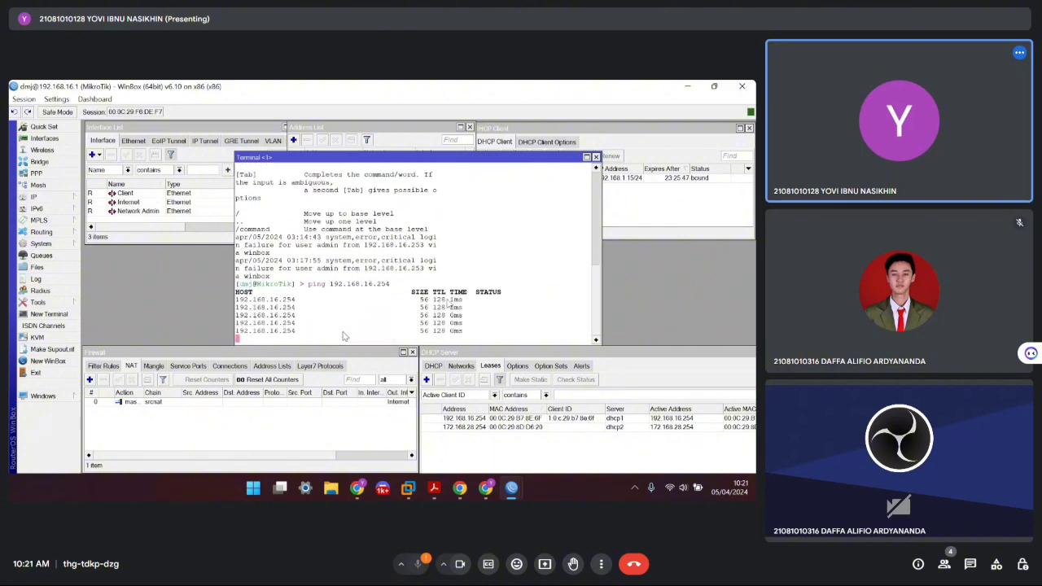
pyautogui.hotkey('ctrl', 'c')
pyautogui.write('p')
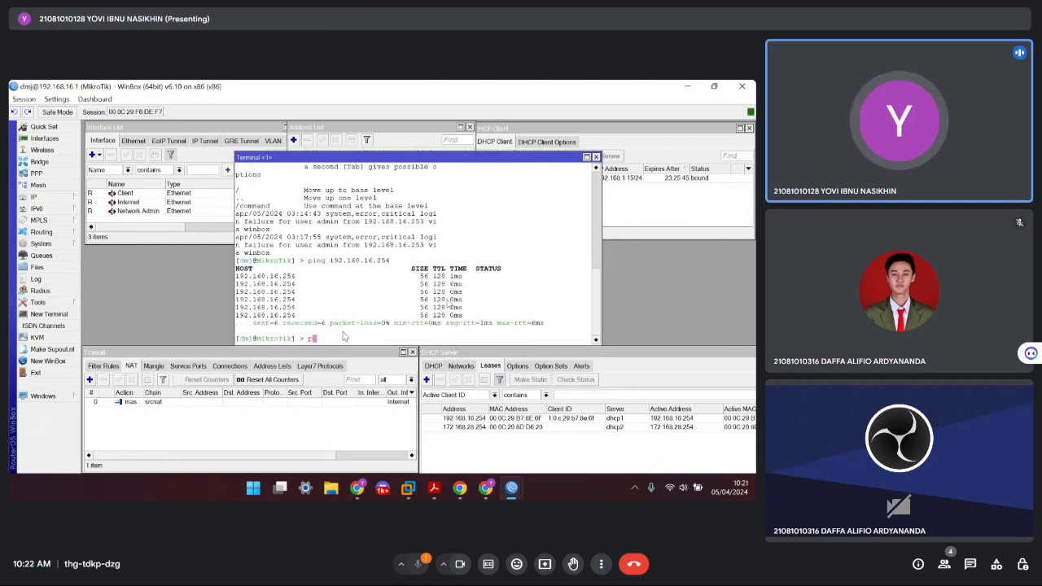
pyautogui.write('ing')
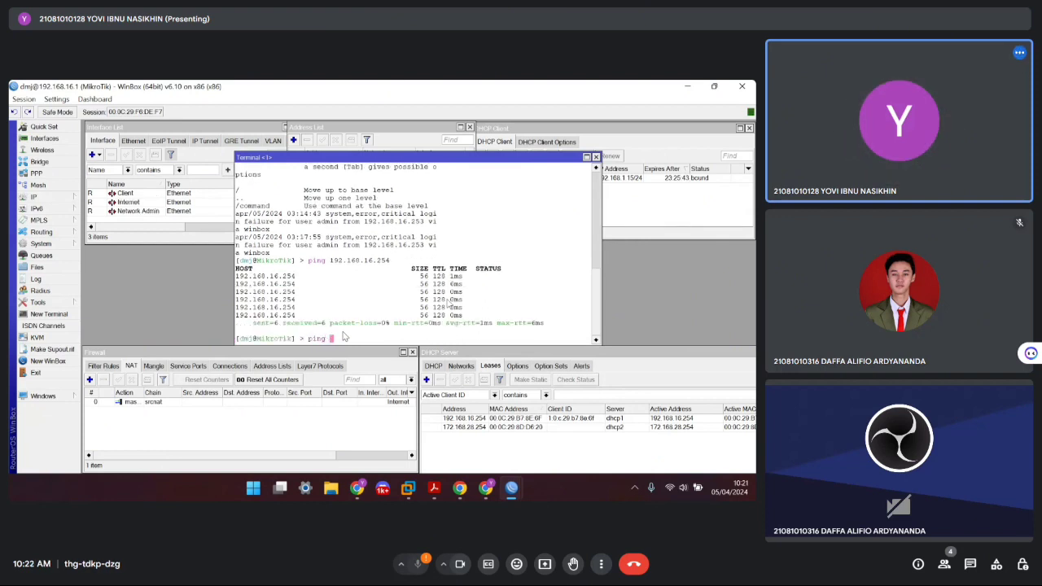
pyautogui.write(' 192.168')
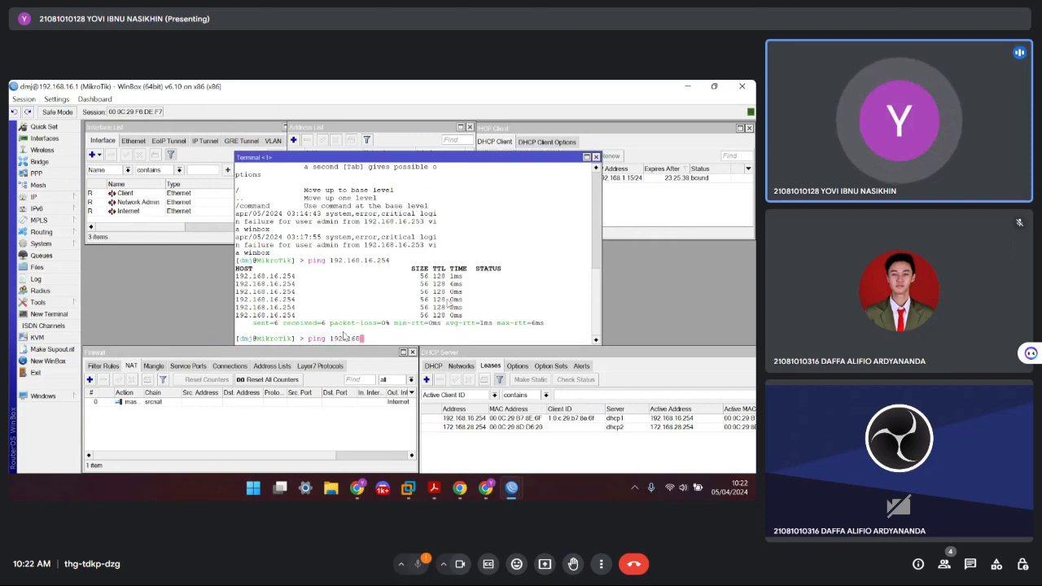
pyautogui.write('.16.')
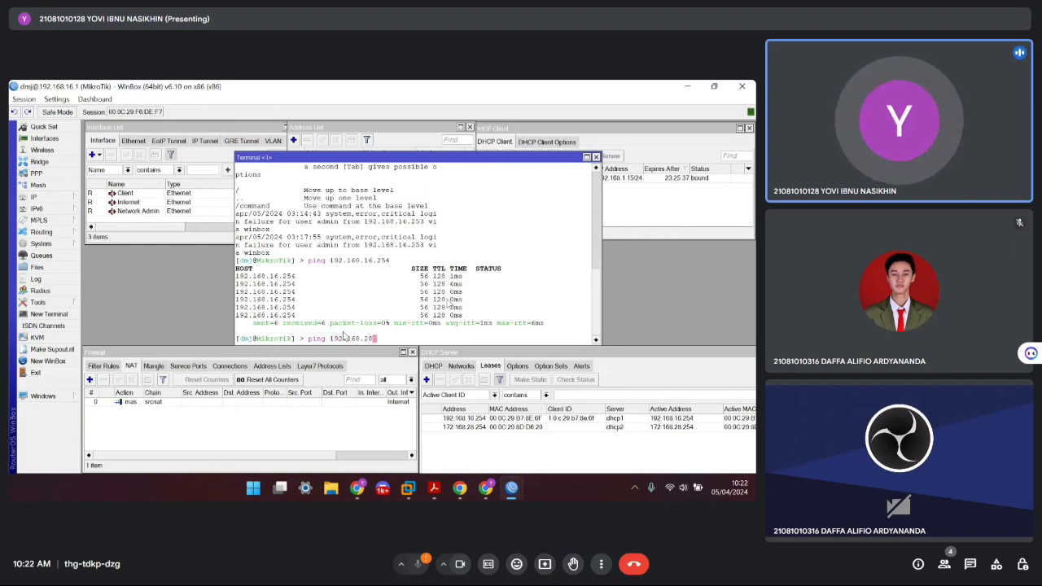
pyautogui.write('254')
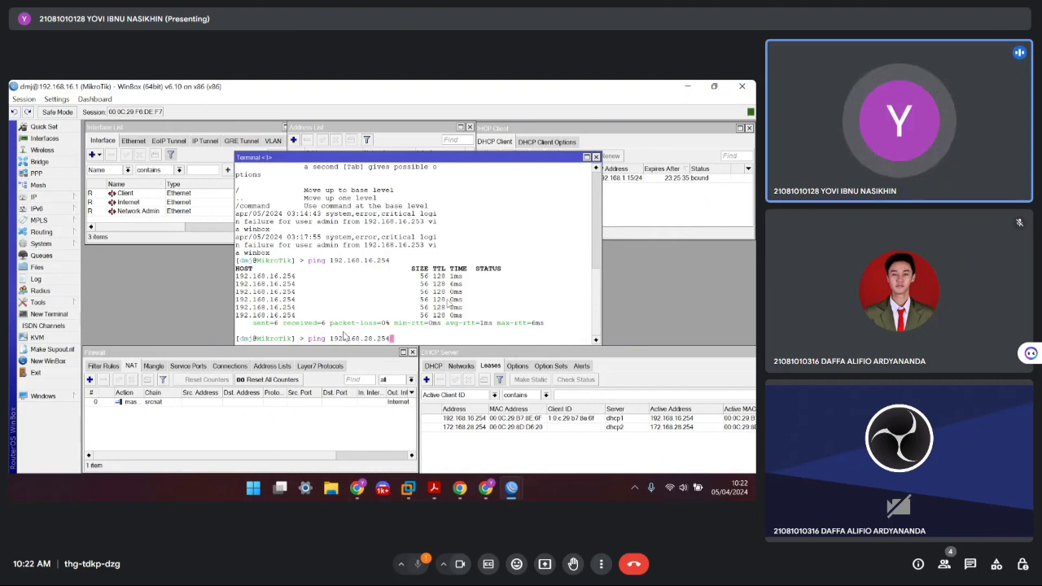
pyautogui.press('Return')
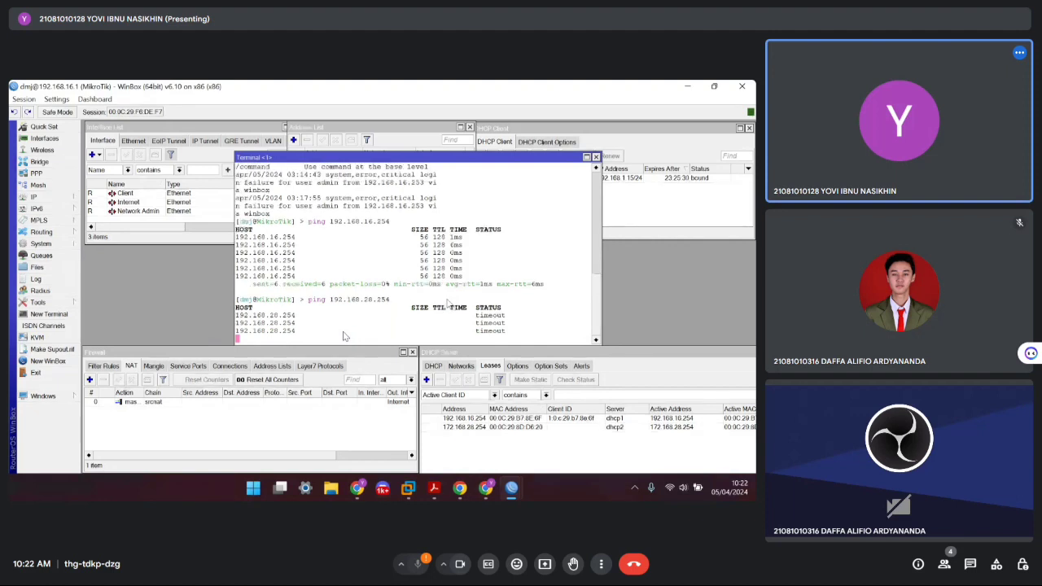
pyautogui.hotkey('ctrl', 'c')
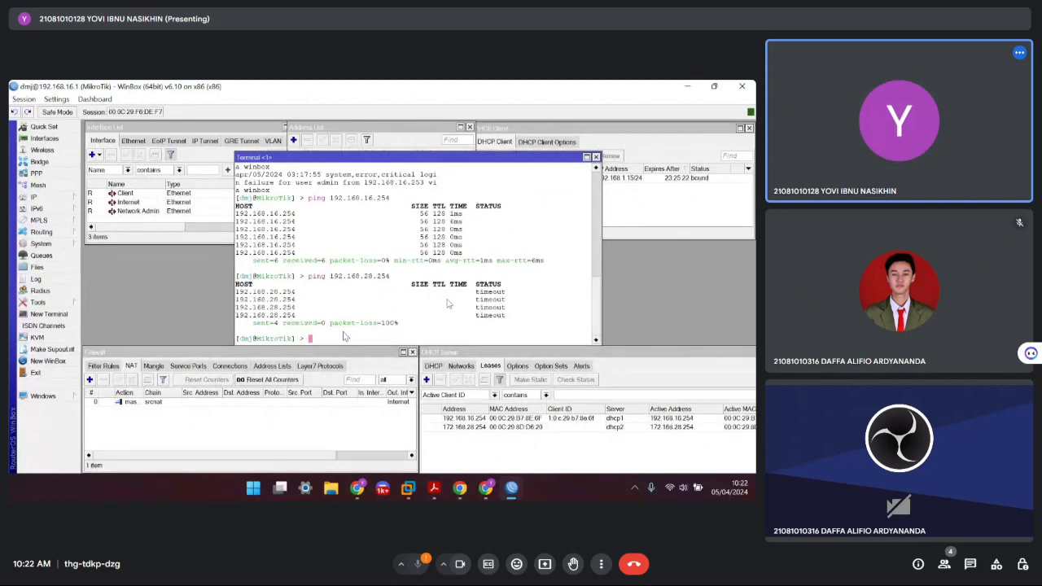
pyautogui.write('ping 172.')
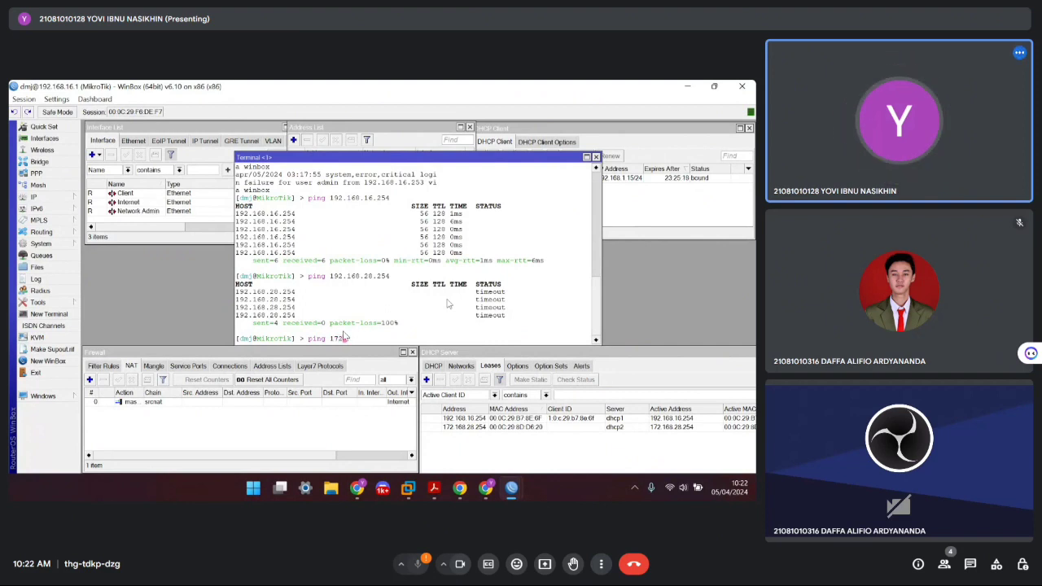
pyautogui.write('.28.2')
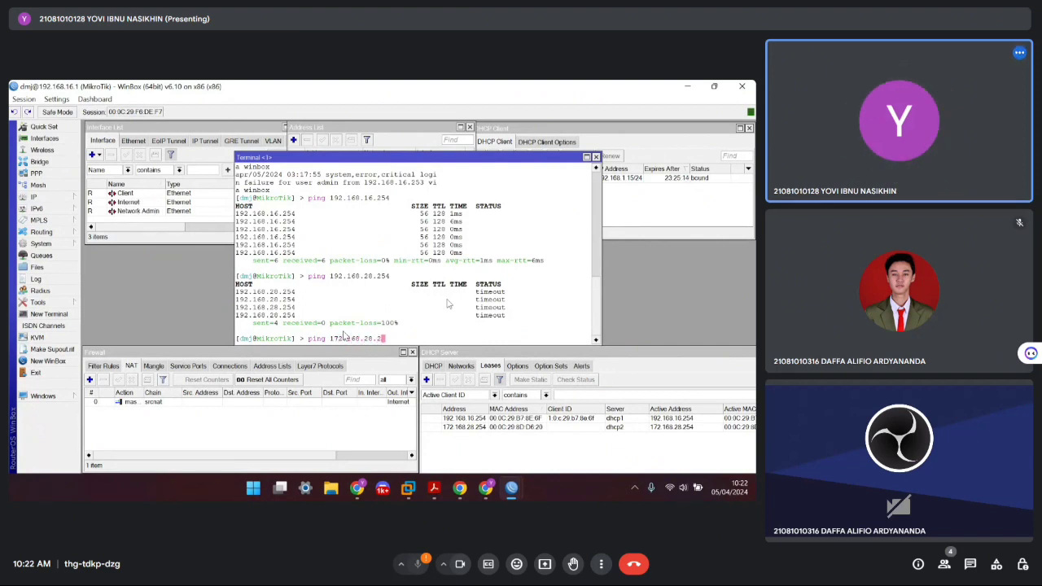
pyautogui.write('54')
pyautogui.press('Return')
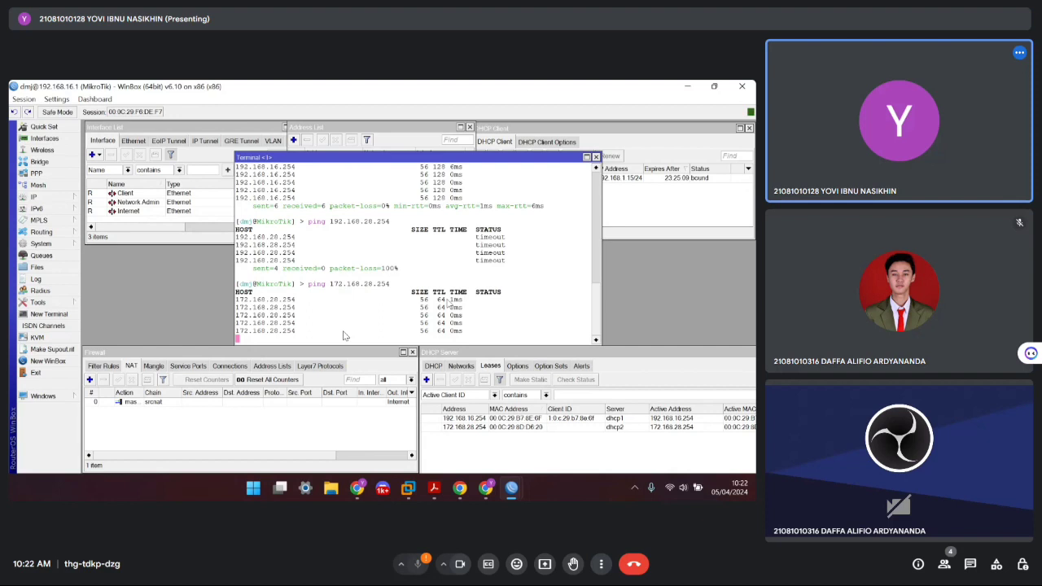
pyautogui.scroll(5, 344, 335)
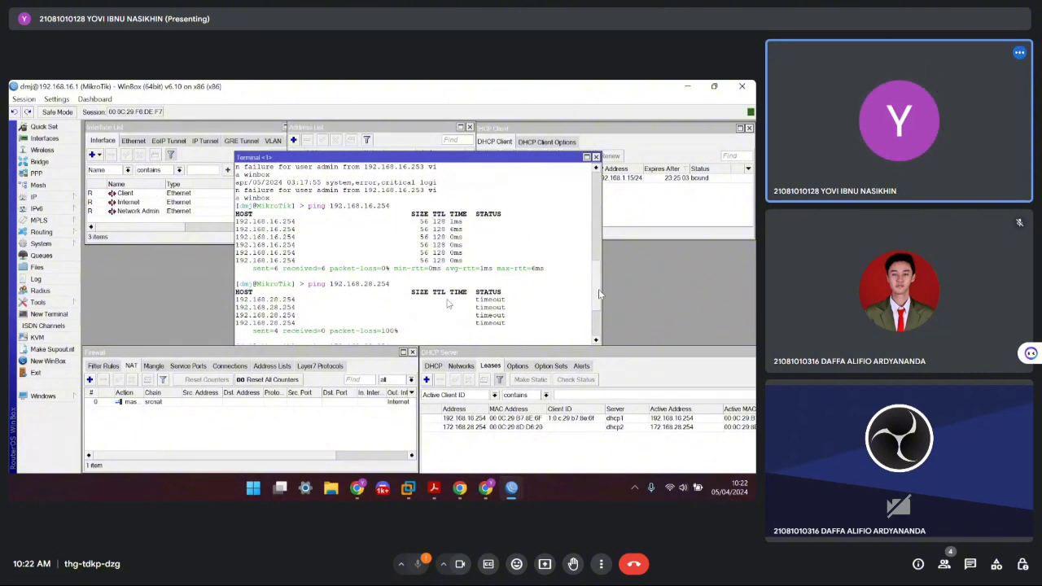
pyautogui.moveTo(598, 289)
pyautogui.mouseDown()
pyautogui.moveTo(602, 239)
pyautogui.moveTo(599, 298)
pyautogui.mouseUp()
pyautogui.scroll(-3, 594, 281)
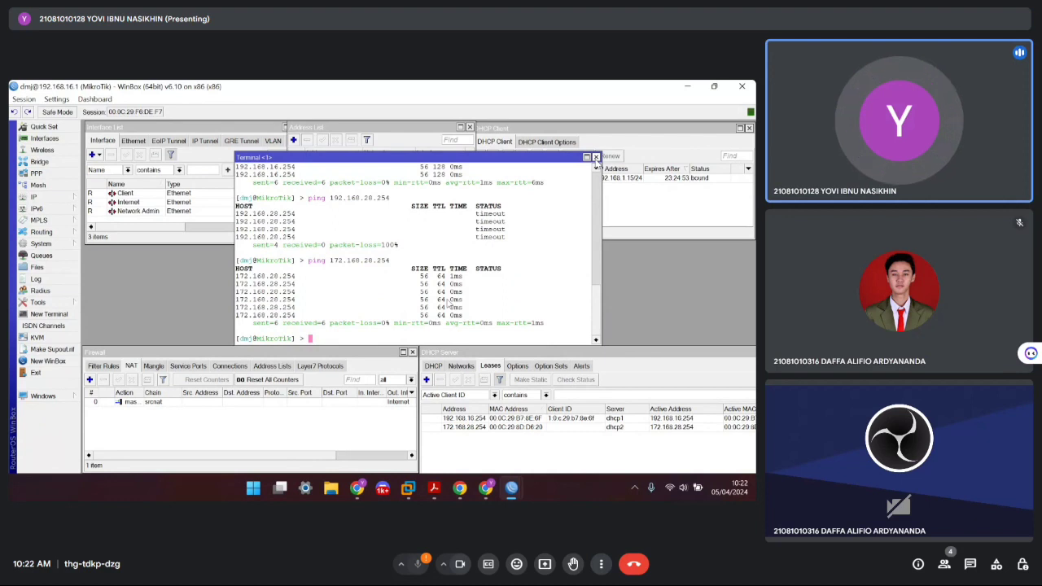
pyautogui.click(595, 157)
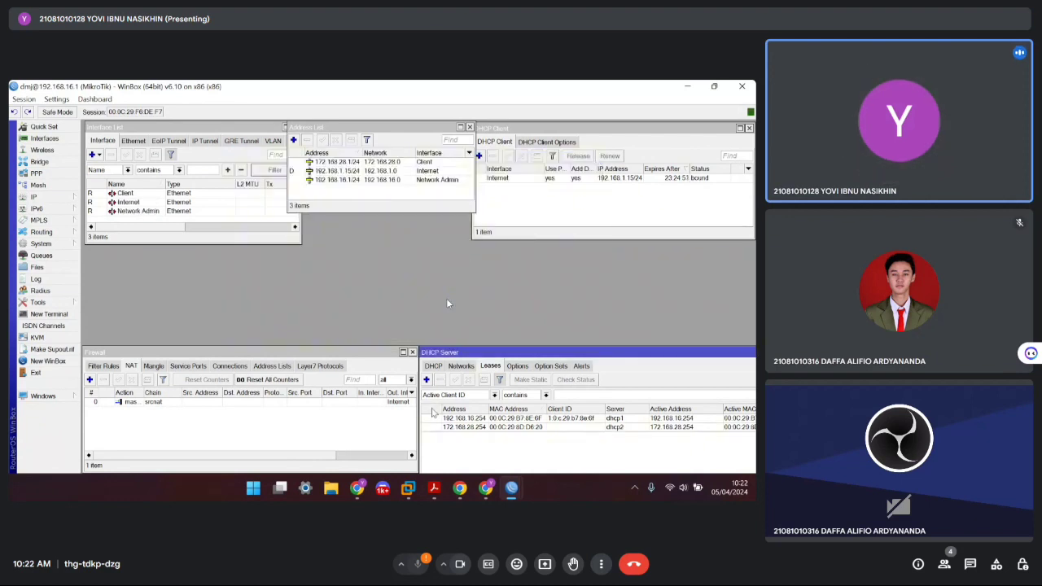
# Bring the VMware window showing the Windows 10 and Ubuntu VMs to the front
pyautogui.moveTo(485, 488)
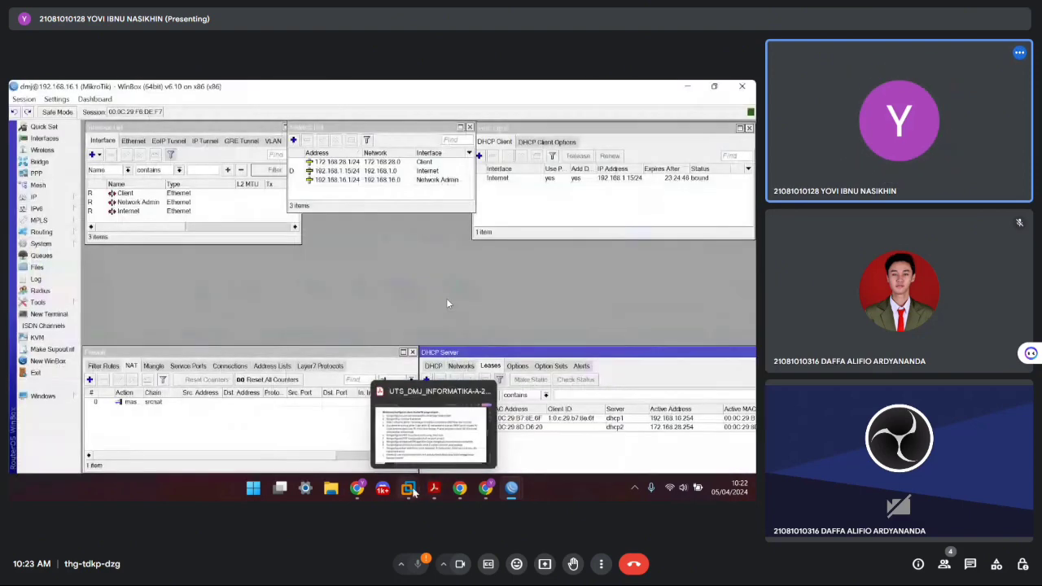
pyautogui.moveTo(413, 492)
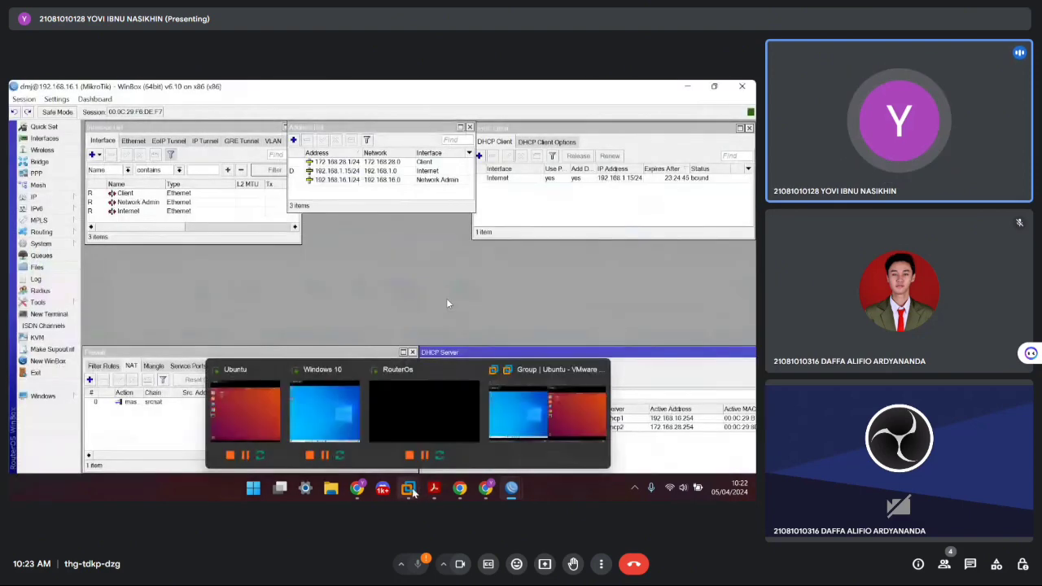
pyautogui.click(547, 415)
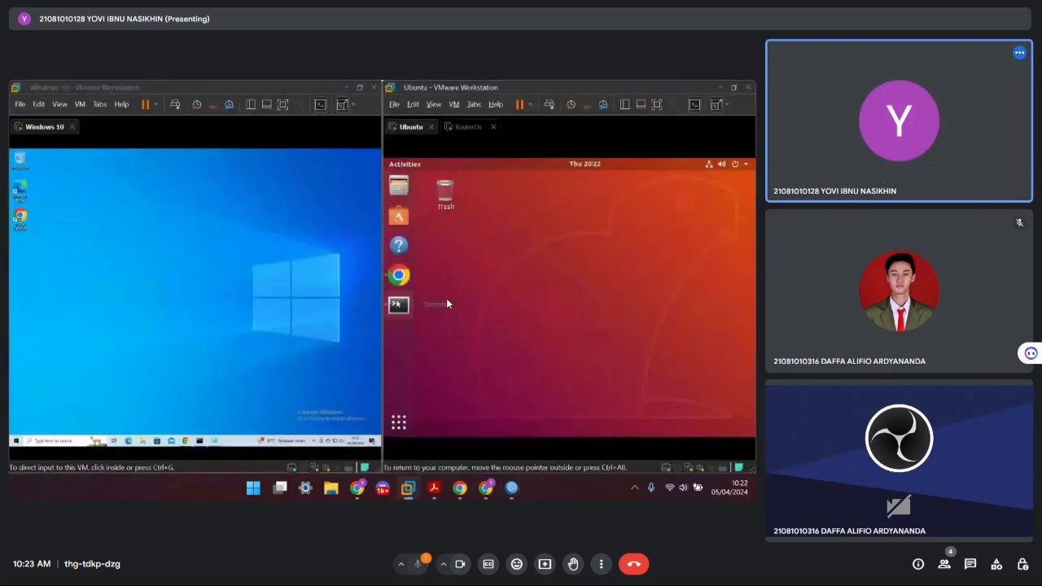
# Ping google.com from the Ubuntu VM terminal and stop it to show the statistics
pyautogui.click(447, 304)
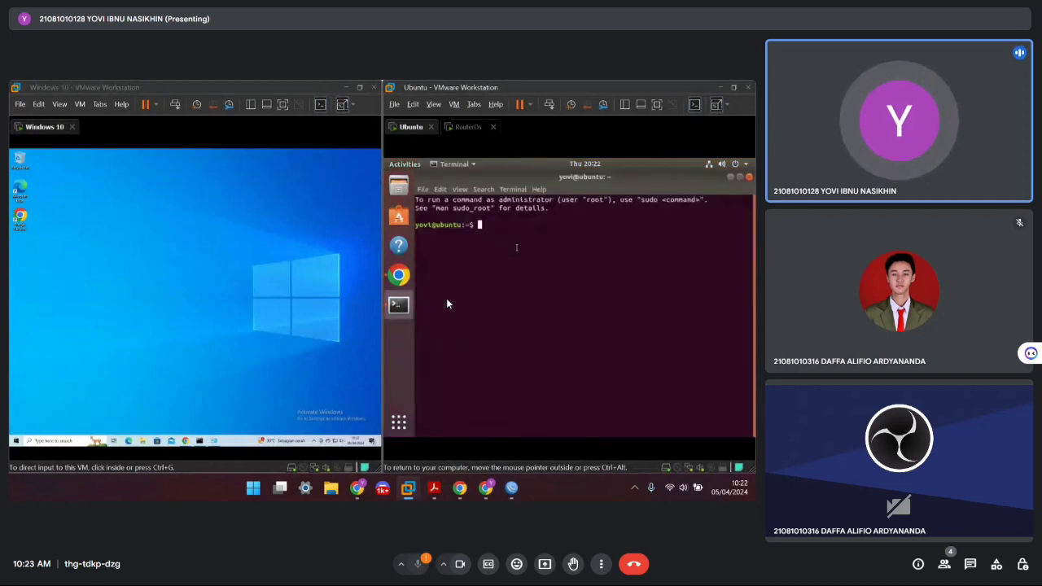
pyautogui.write('ping')
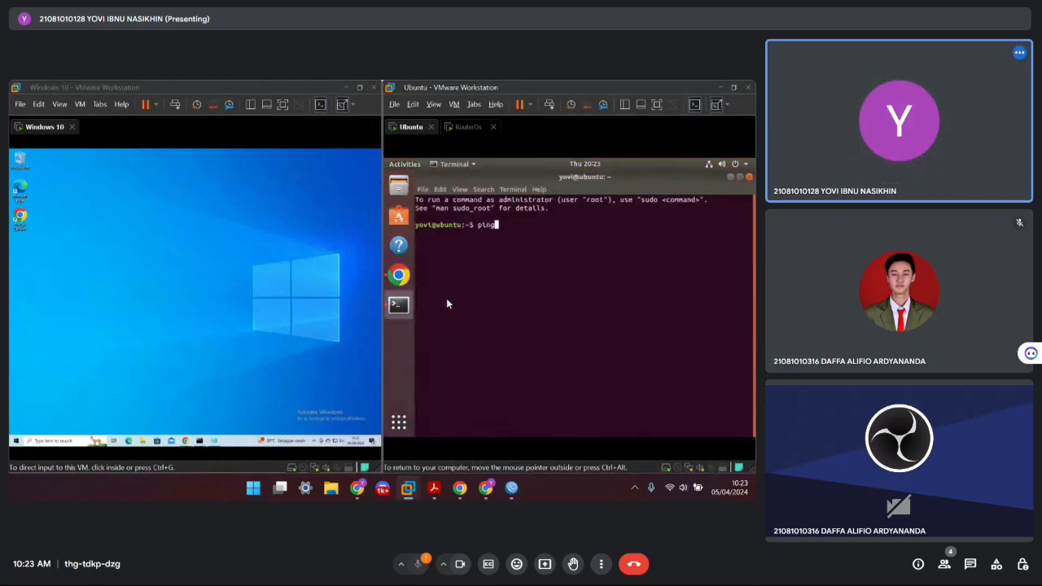
pyautogui.write(' googl')
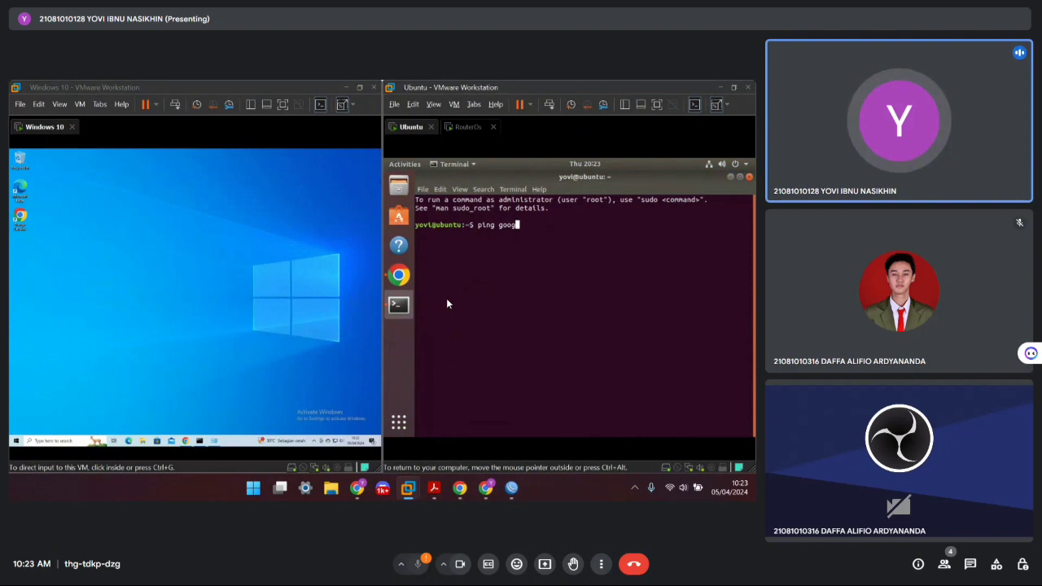
pyautogui.write('e.com')
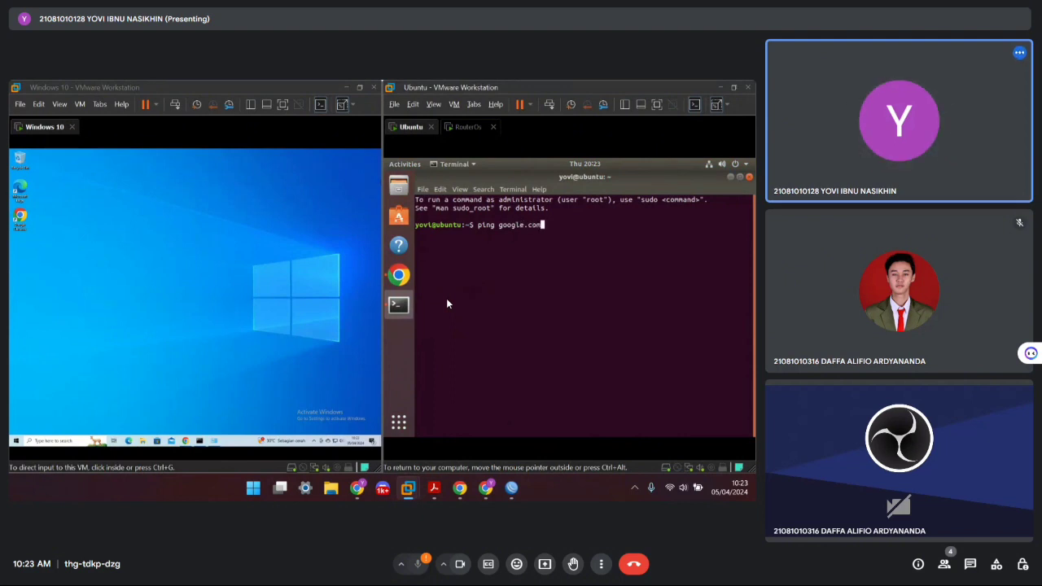
pyautogui.press('Return')
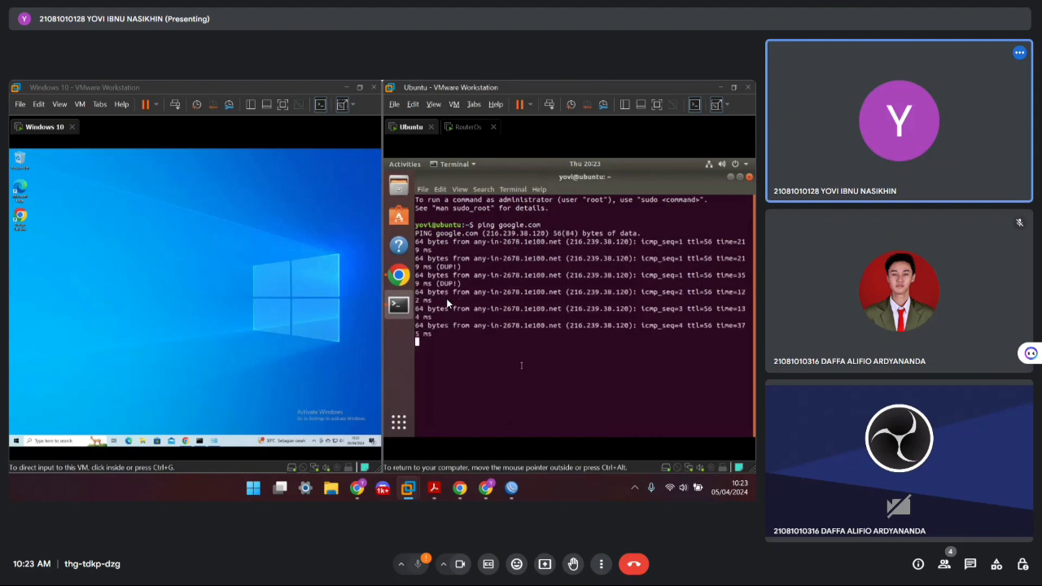
pyautogui.hotkey('ctrl', 'c')
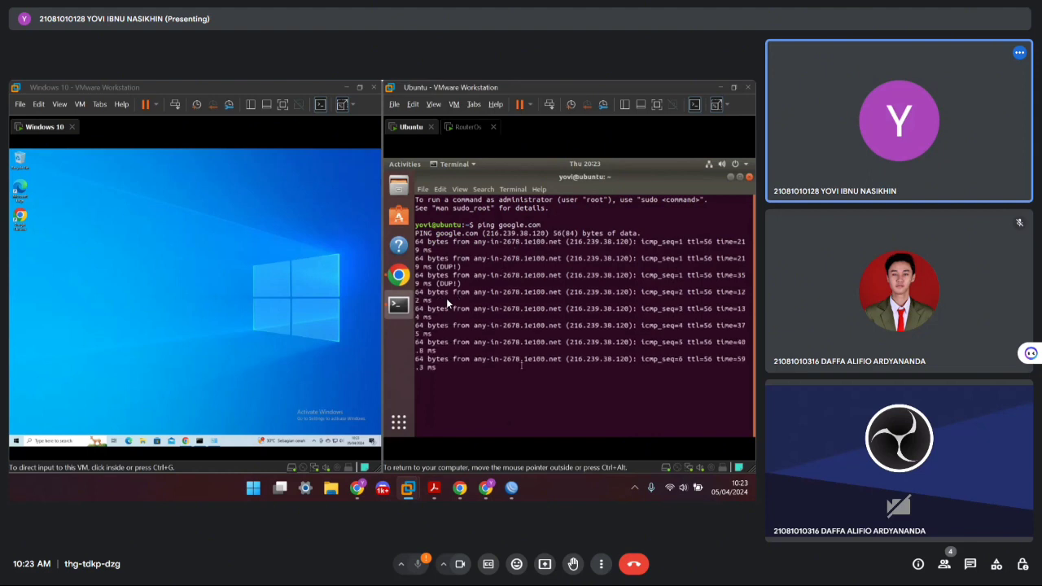
# Run ping google.com in the Windows 10 VM's Command Prompt
pyautogui.click(196, 444)
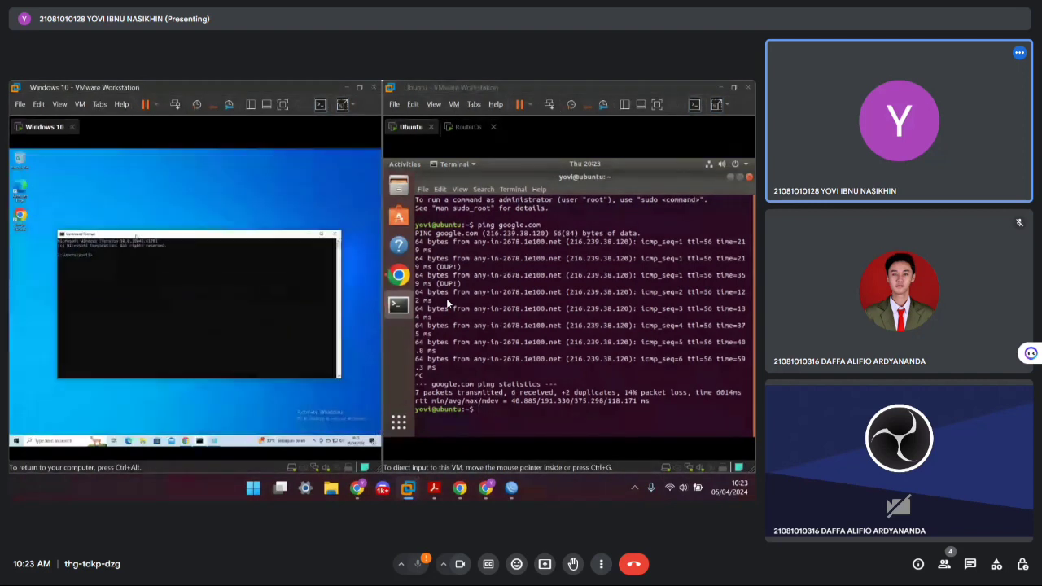
pyautogui.moveTo(136, 236); pyautogui.dragTo(136, 246)
pyautogui.write('ping google.com')
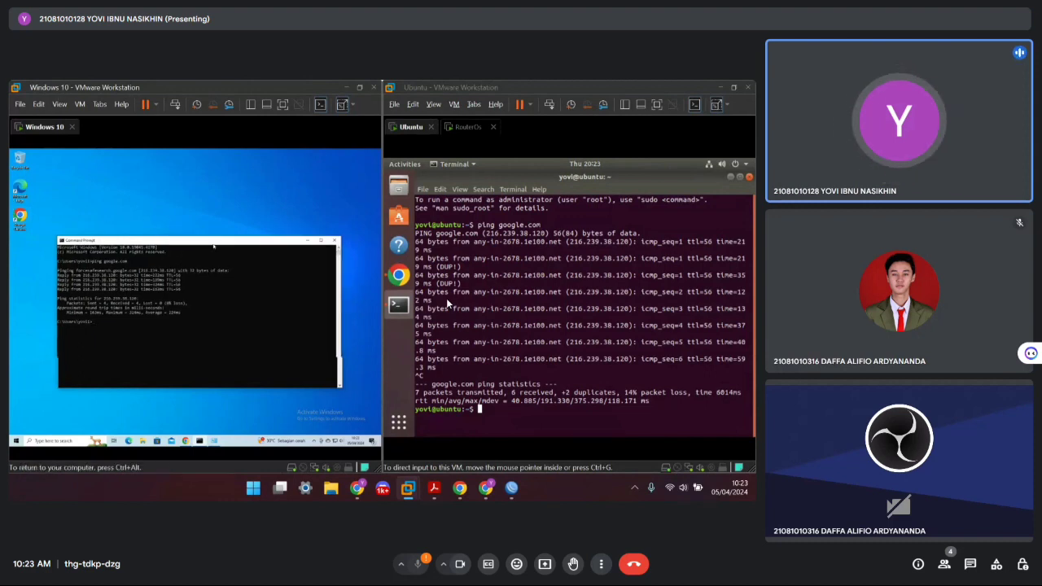
pyautogui.moveTo(216, 245); pyautogui.dragTo(213, 213)
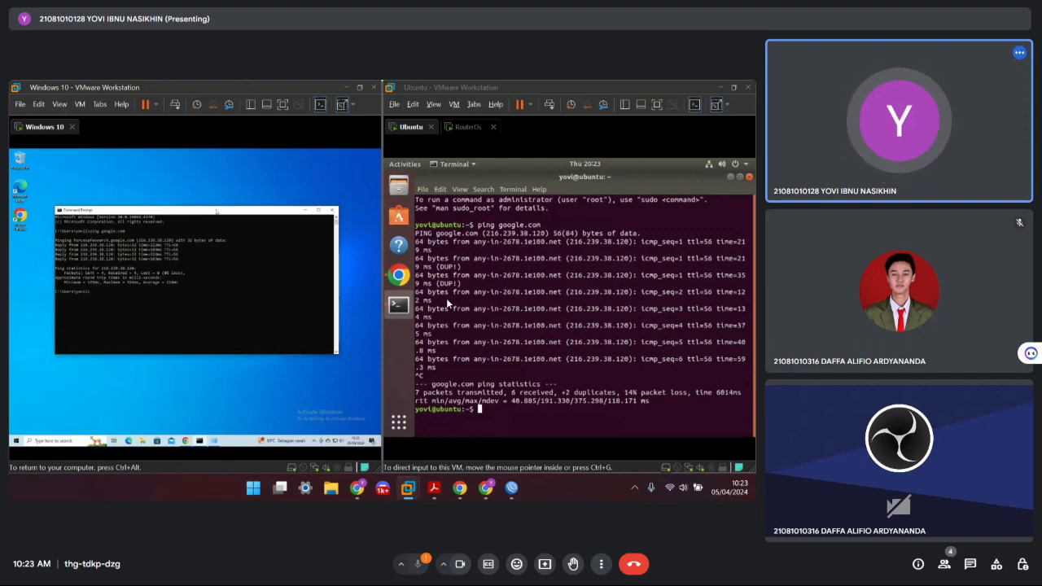
pyautogui.moveTo(215, 212); pyautogui.dragTo(214, 195)
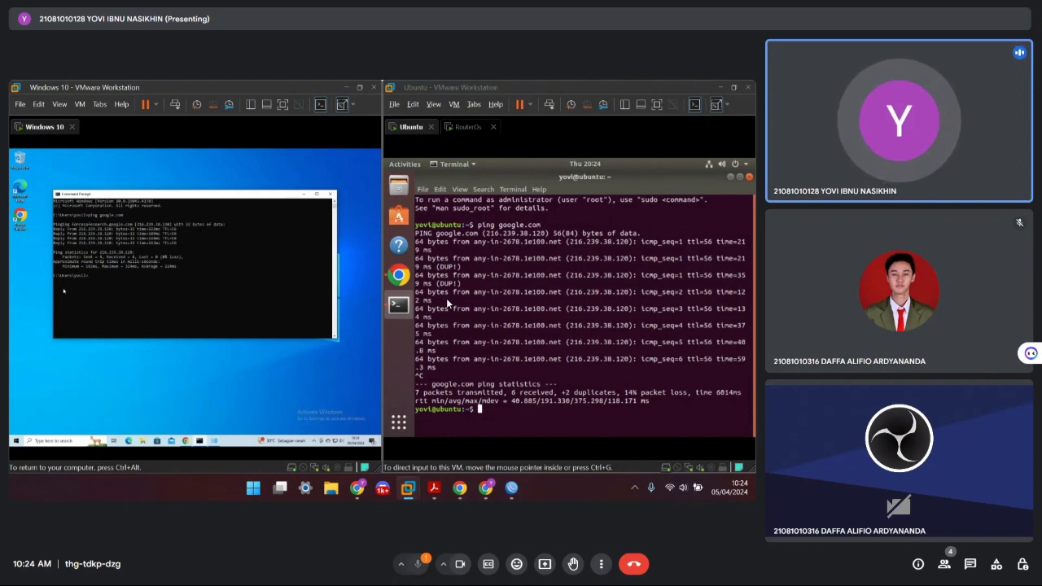
# Ping the Ubuntu VM from Windows, then ping 192.168.16.254 from the Ubuntu terminal and stop it
pyautogui.click(113, 284)
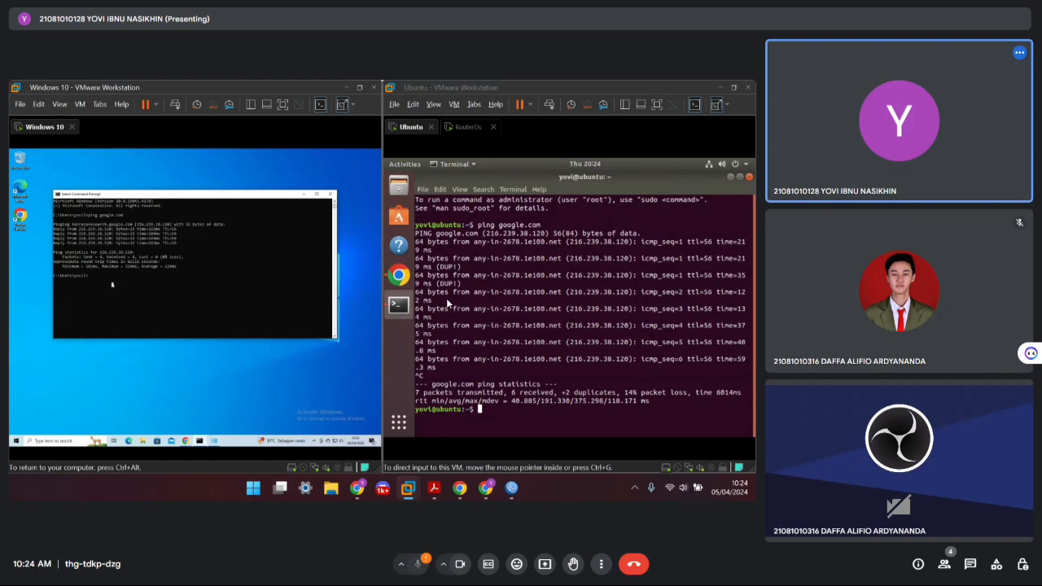
pyautogui.press('Escape')
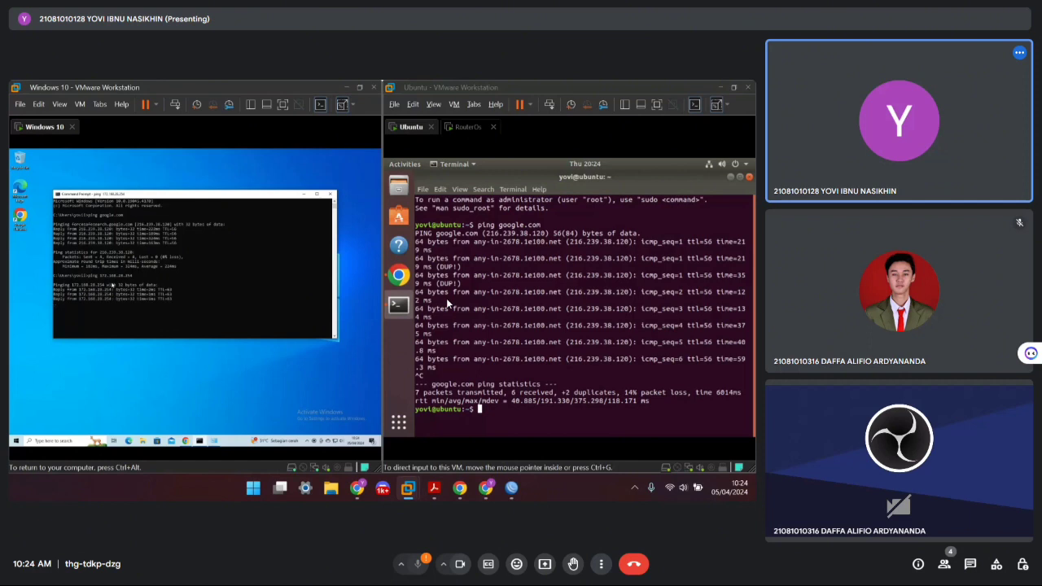
pyautogui.click(447, 302)
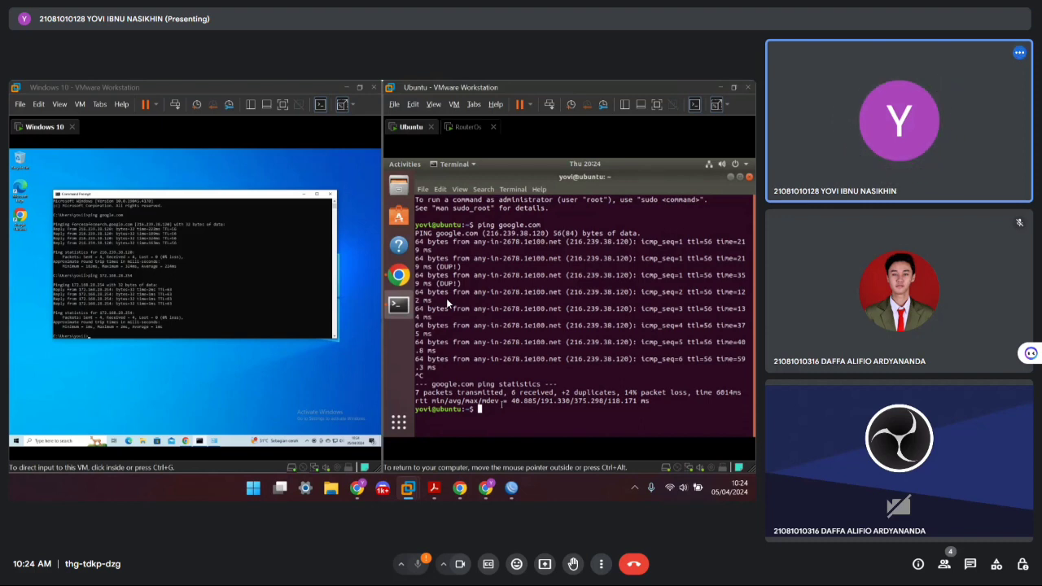
pyautogui.write('pin')
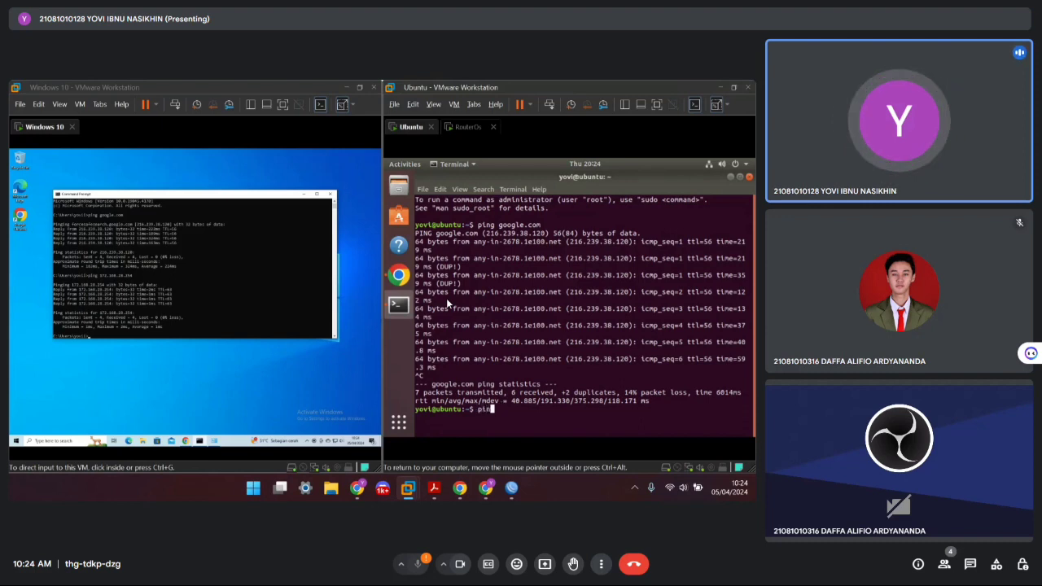
pyautogui.write('g 192.168.')
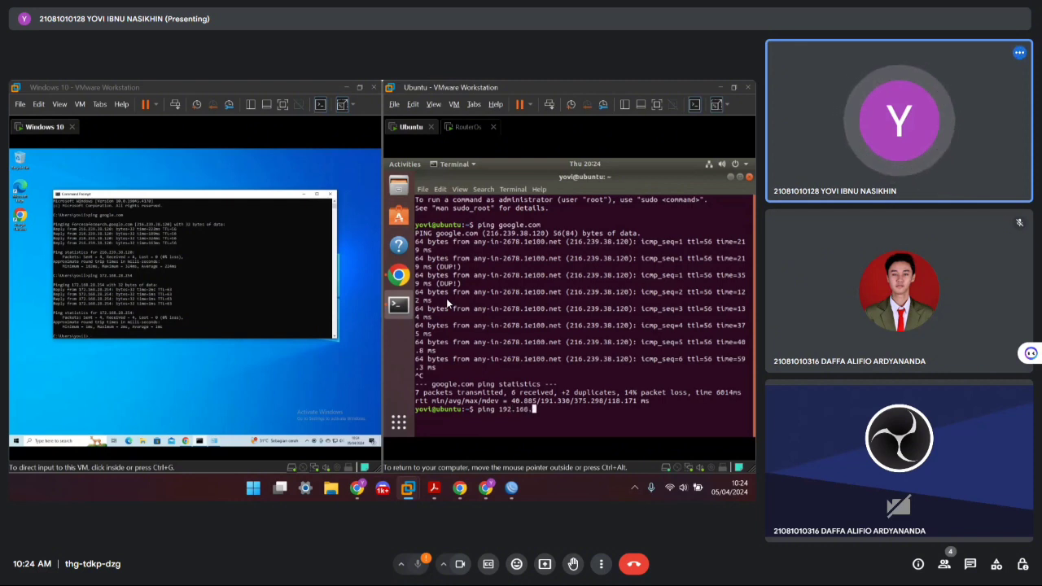
pyautogui.write('10.254')
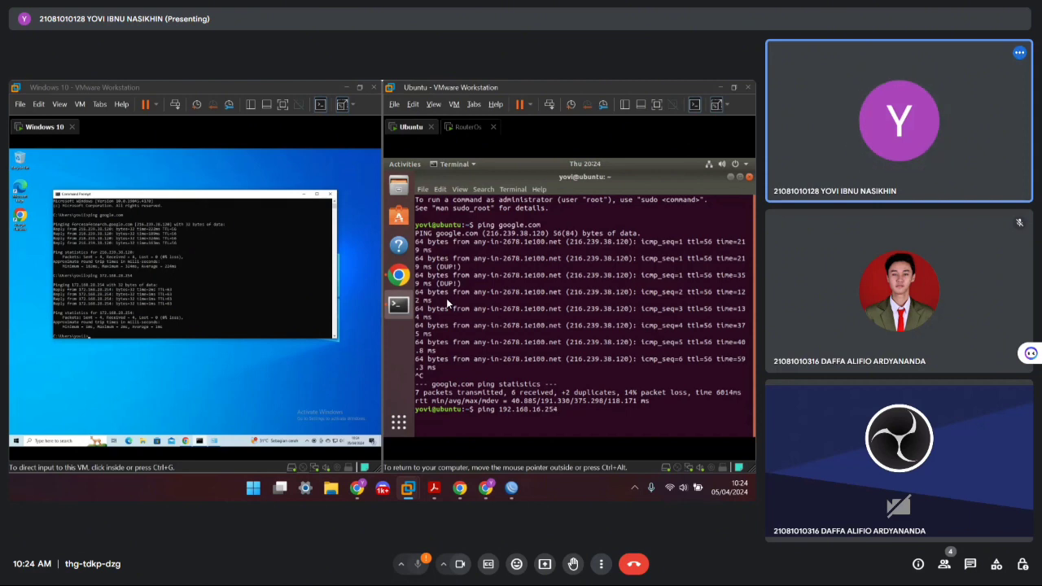
pyautogui.press('Return')
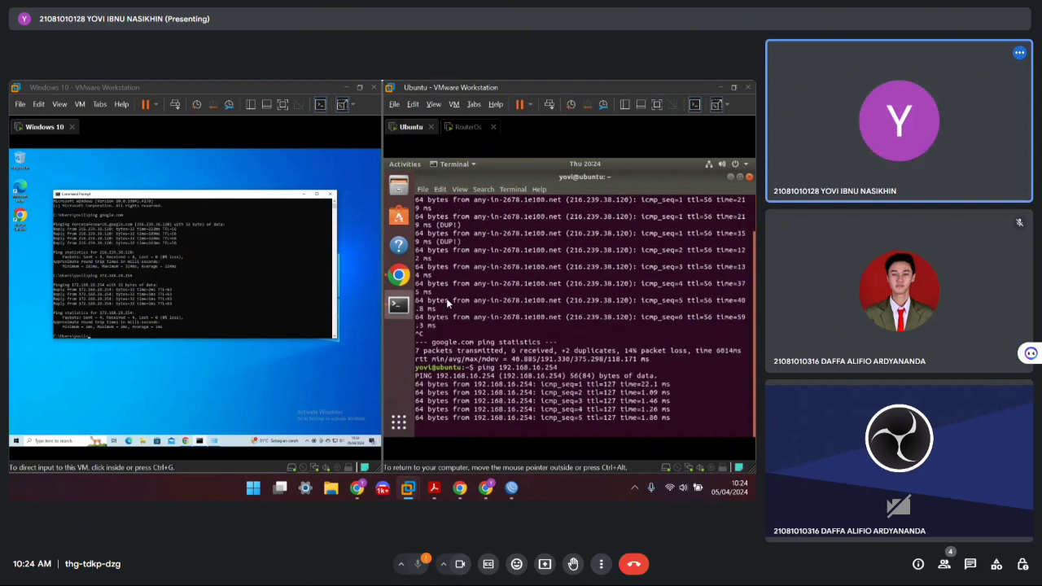
pyautogui.hotkey('ctrl', 'c')
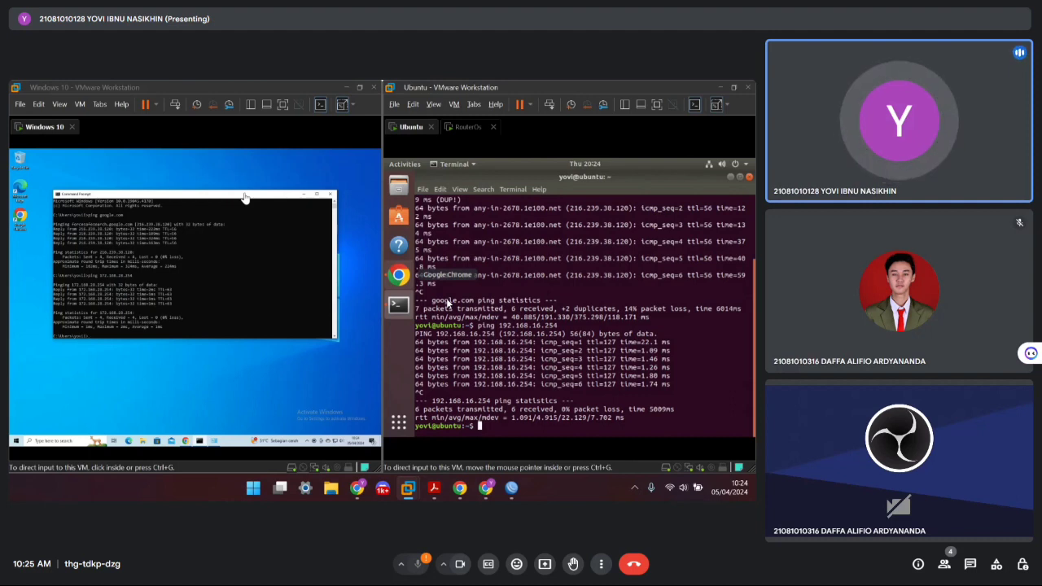
# Minimize the Windows Command Prompt and the Ubuntu terminal windows
pyautogui.click(303, 197)
pyautogui.click(303, 195)
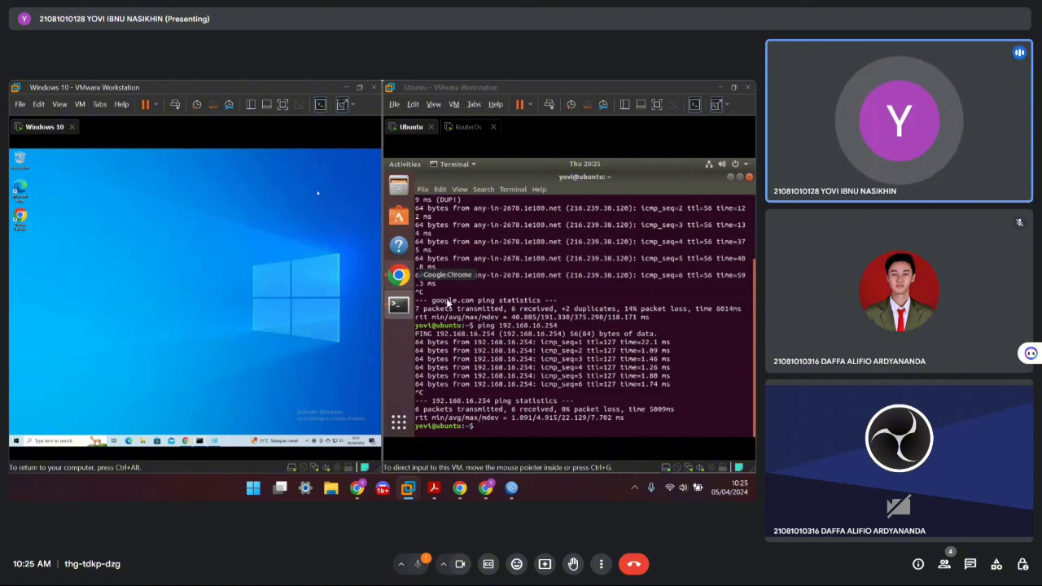
pyautogui.click(730, 179)
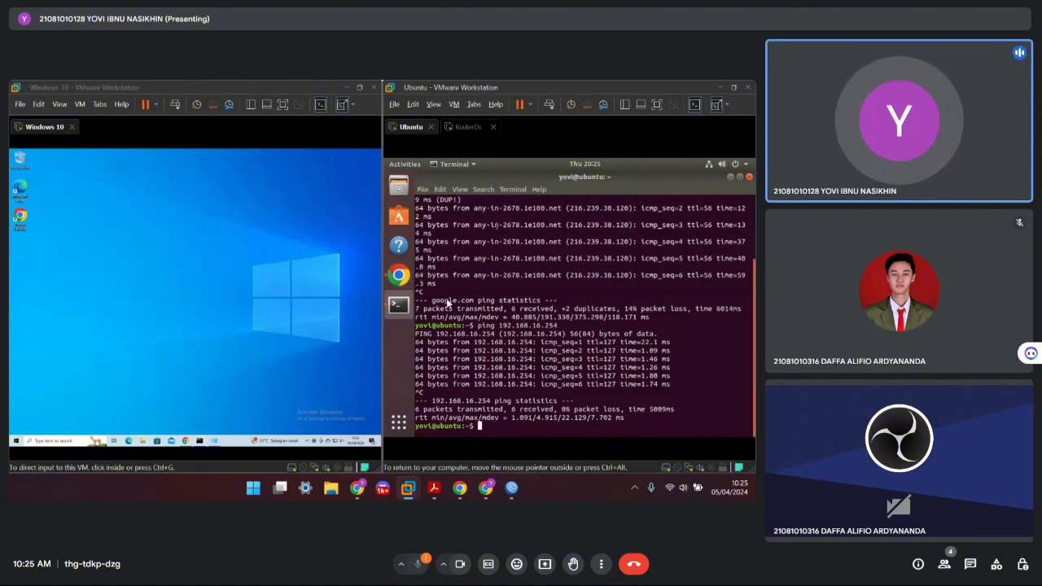
pyautogui.click(730, 177)
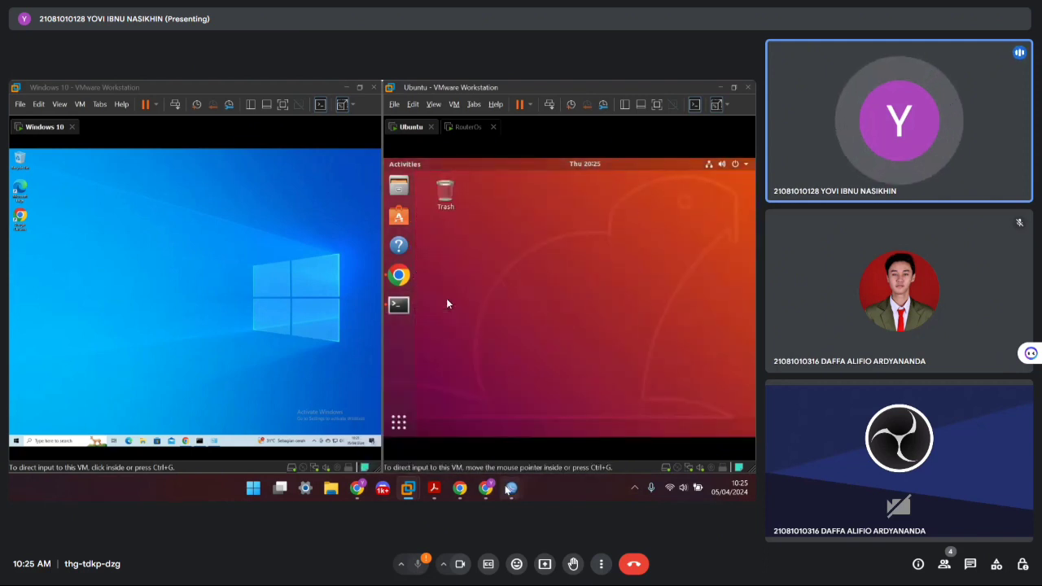
# In WinBox, open and enlarge the empty Queue List, then add a new simple queue
pyautogui.moveTo(508, 488)
pyautogui.click(512, 435)
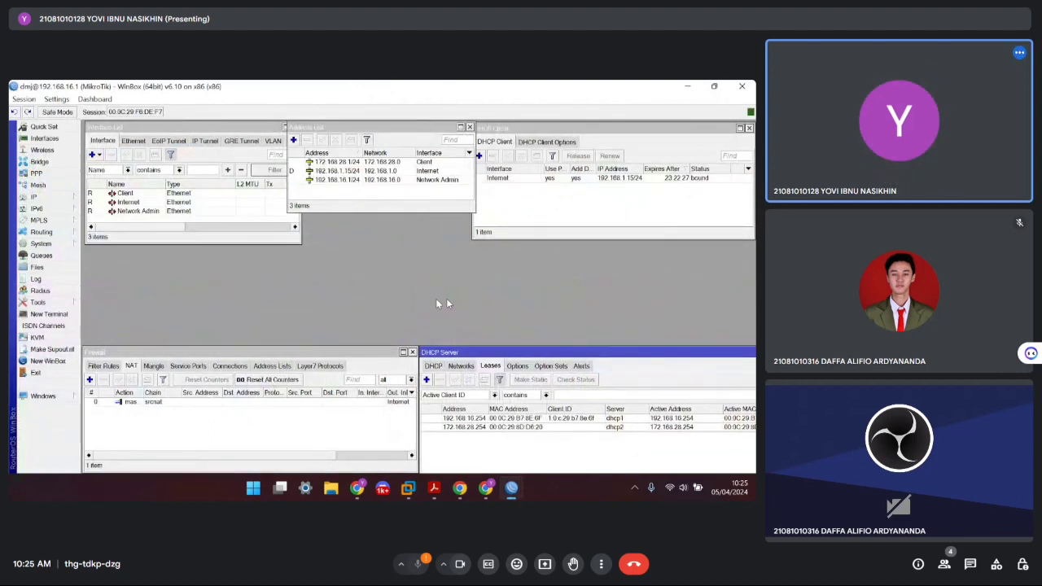
pyautogui.click(62, 199)
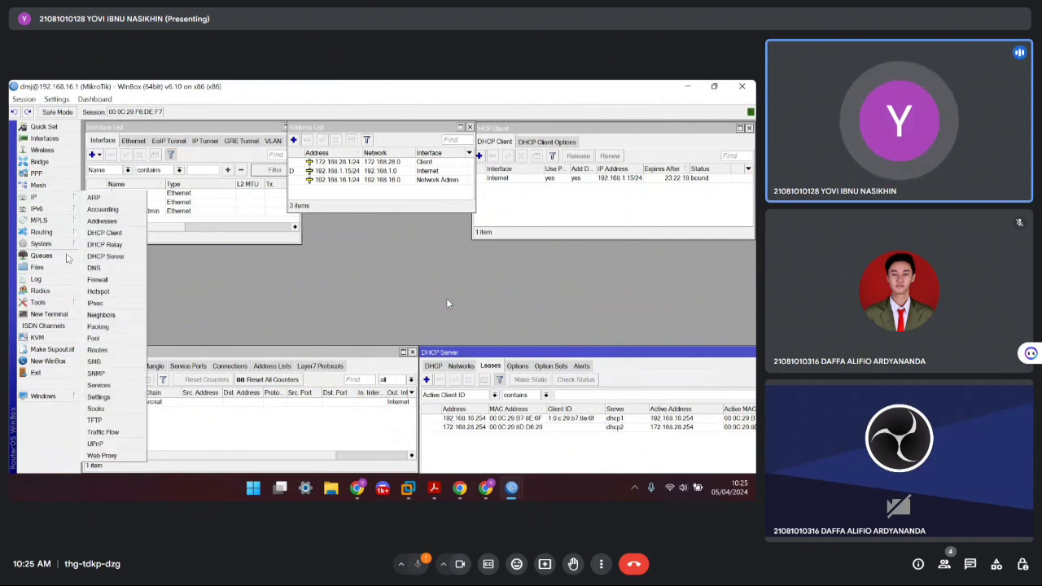
pyautogui.click(98, 279)
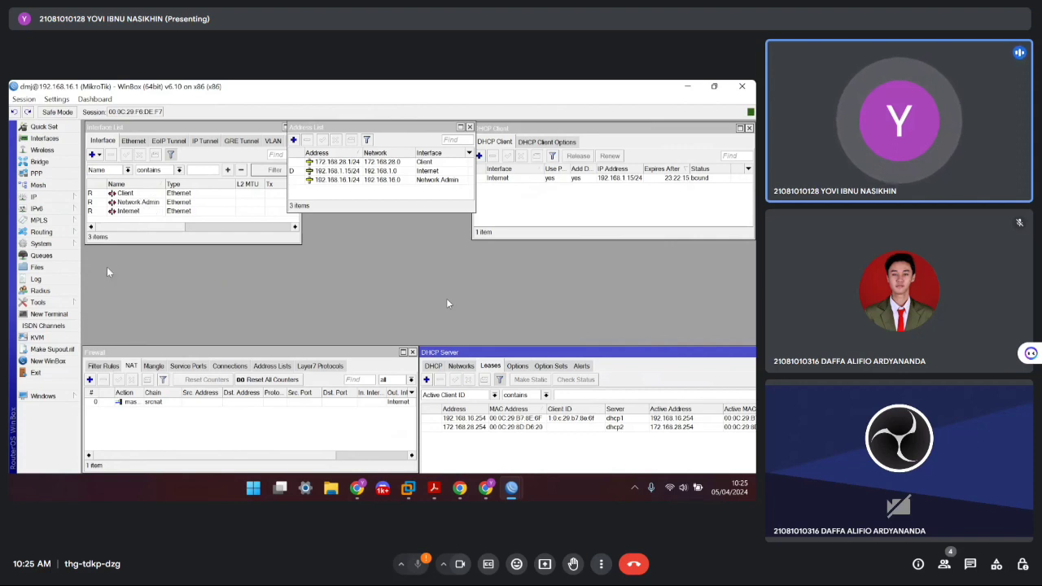
pyautogui.click(42, 257)
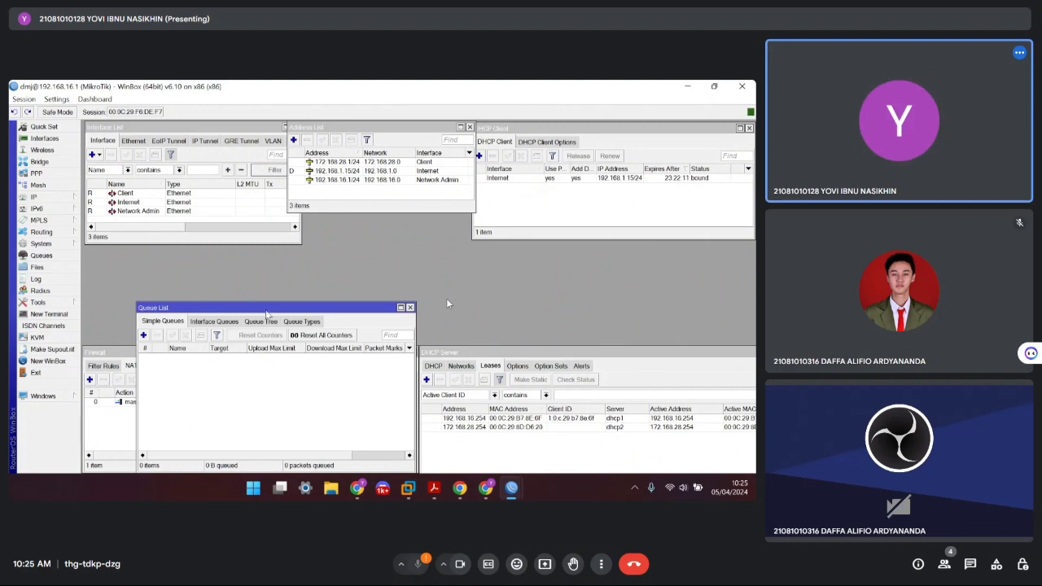
pyautogui.moveTo(268, 307); pyautogui.dragTo(388, 215)
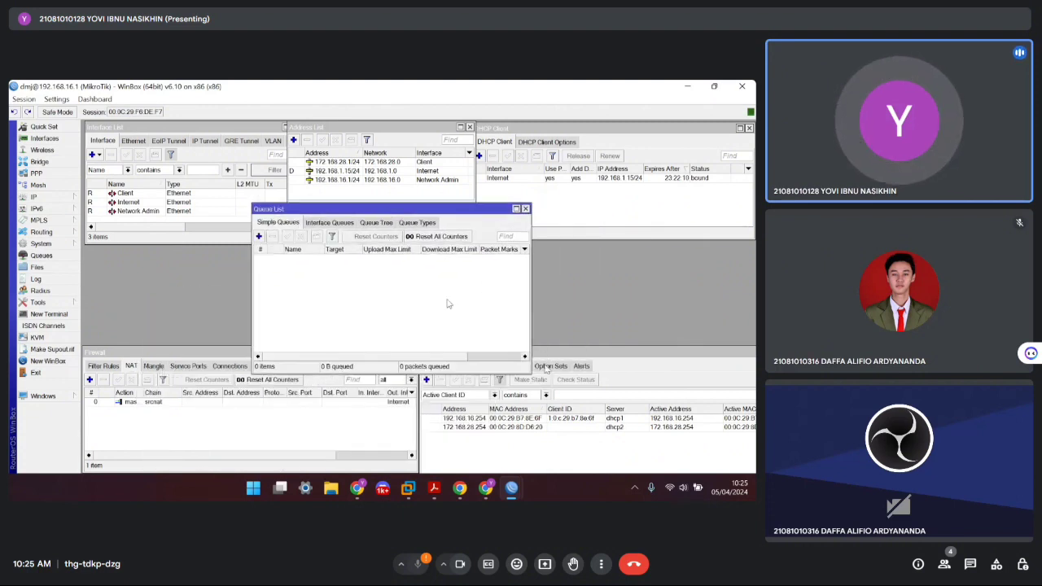
pyautogui.moveTo(528, 368); pyautogui.dragTo(607, 394)
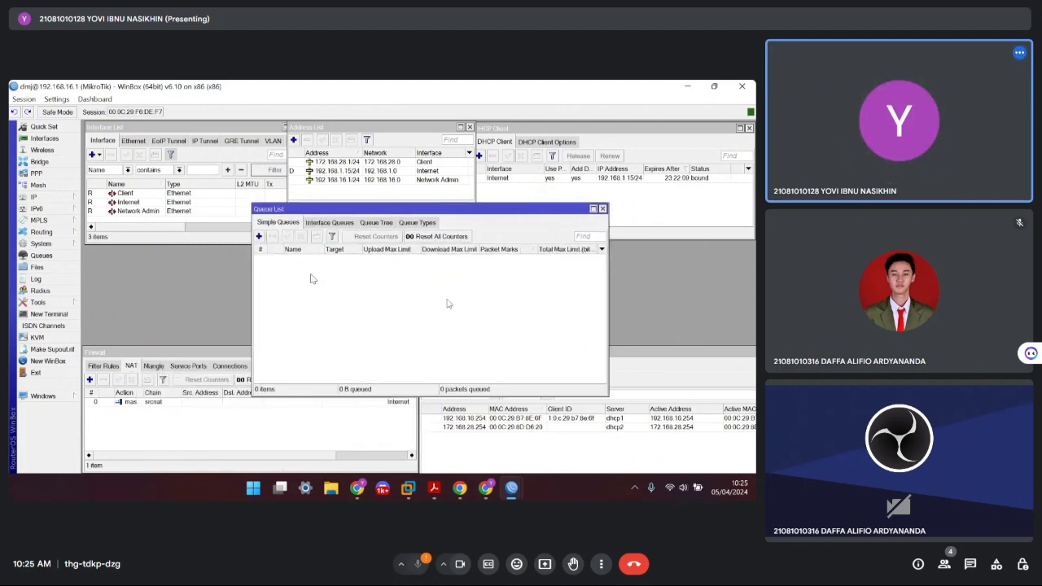
pyautogui.click(259, 236)
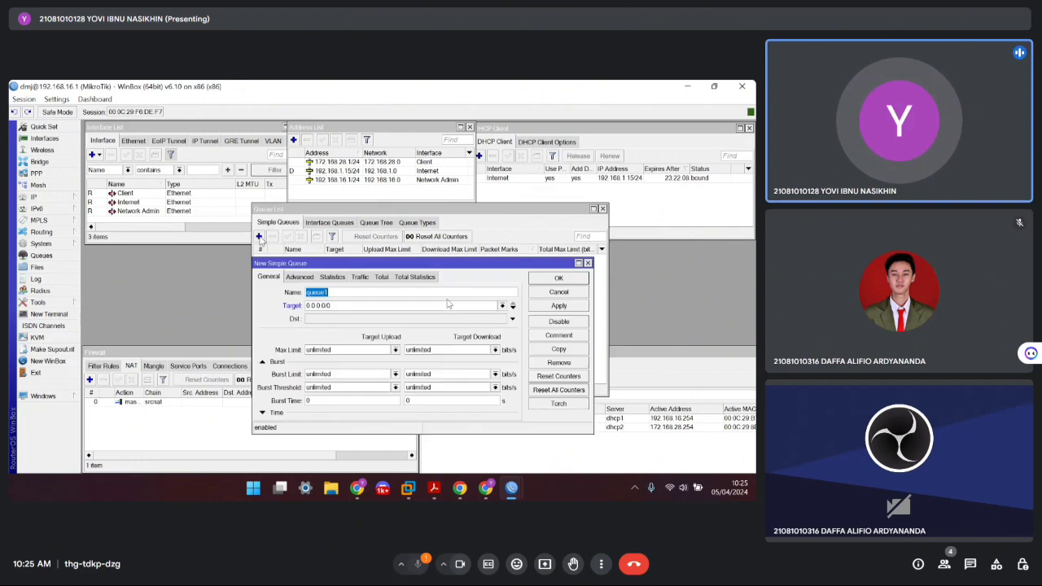
# Name the new simple queue Admin and set its target to 192.168.16.0/24
pyautogui.moveTo(330, 268); pyautogui.dragTo(332, 230)
pyautogui.click(336, 251)
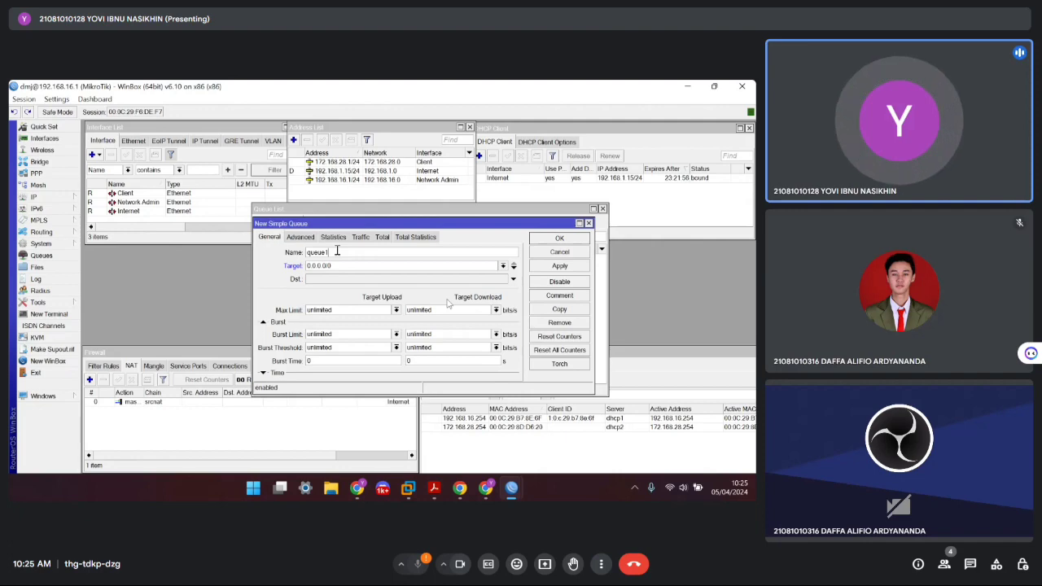
pyautogui.moveTo(337, 251); pyautogui.dragTo(322, 231)
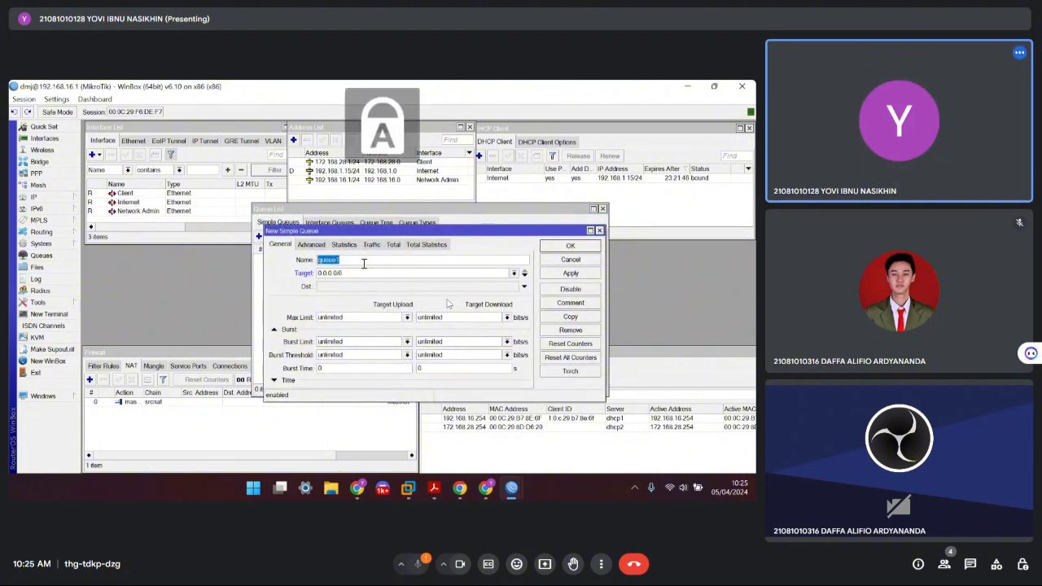
pyautogui.write('A')
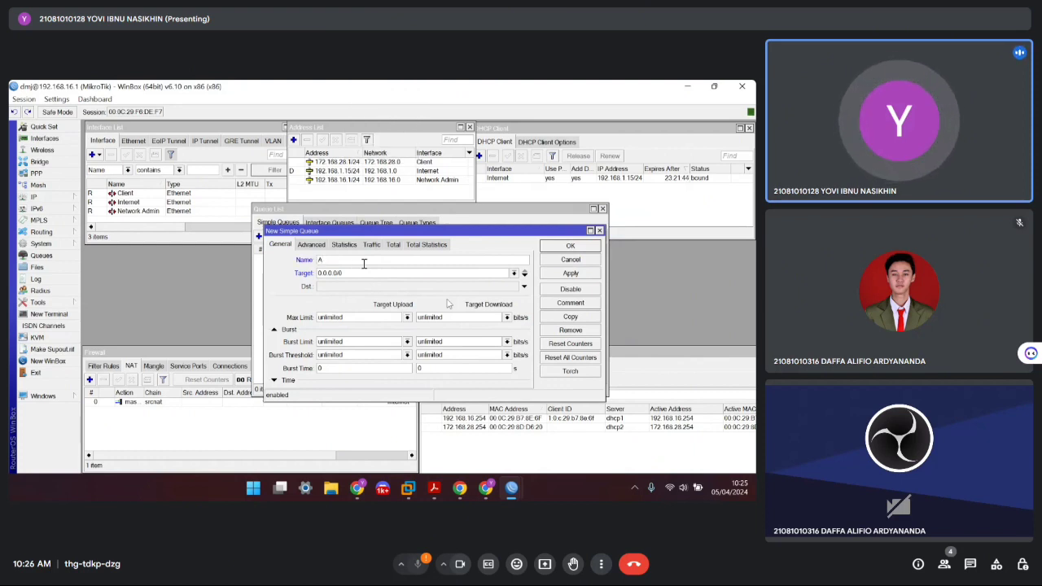
pyautogui.press('capslock')
pyautogui.write('dmin')
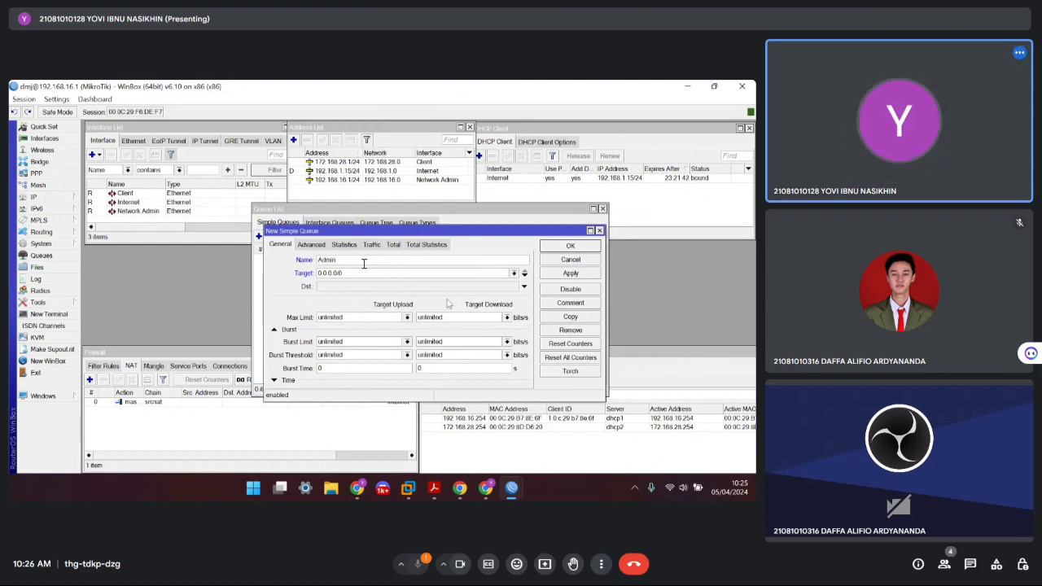
pyautogui.moveTo(354, 274); pyautogui.dragTo(314, 274)
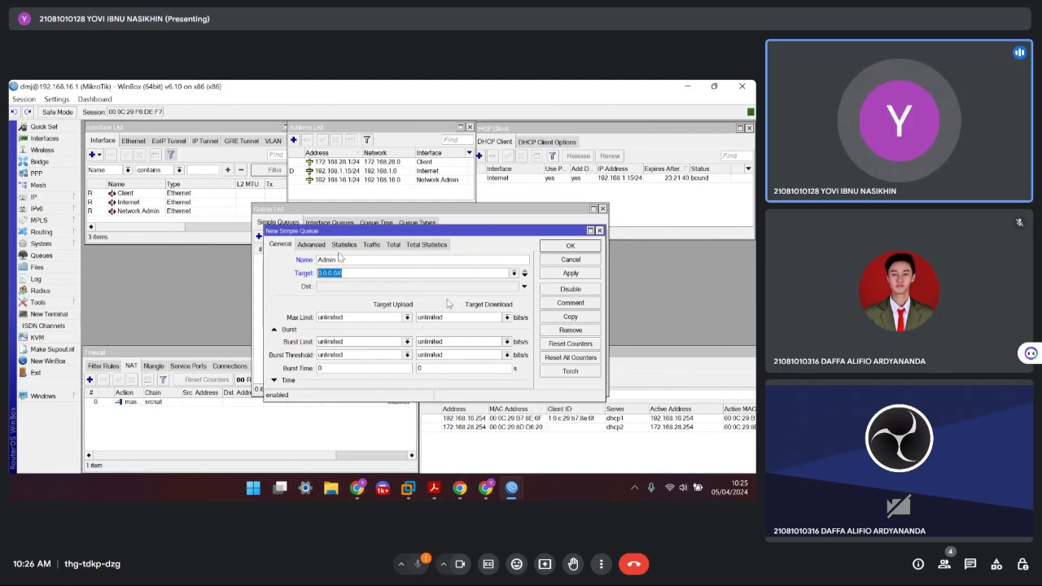
pyautogui.moveTo(366, 229); pyautogui.dragTo(281, 198)
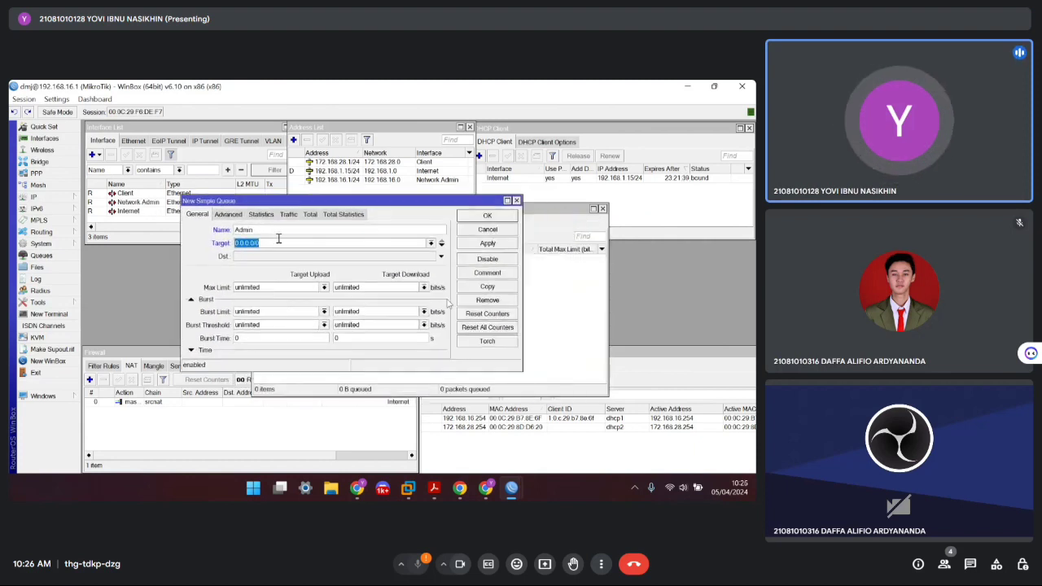
pyautogui.write('1')
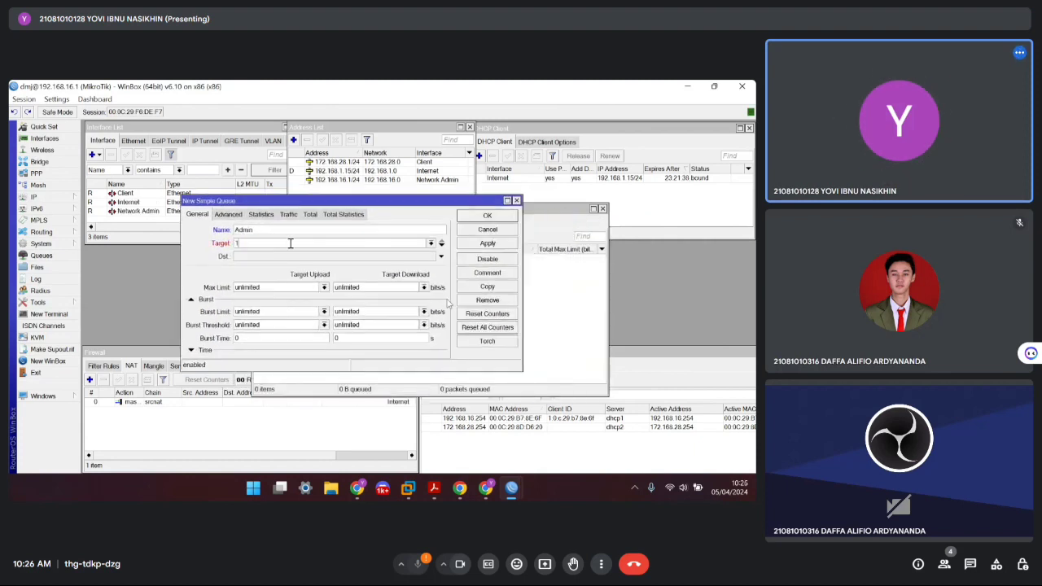
pyautogui.write('92.168.16.0/24')
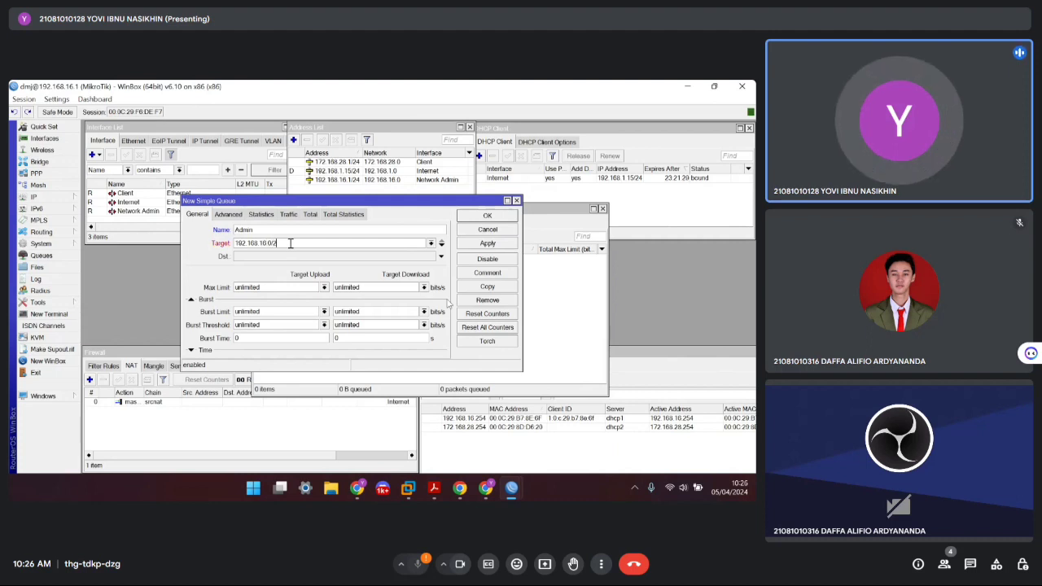
# Set both the upload and download max limits to 512k
pyautogui.click(324, 287)
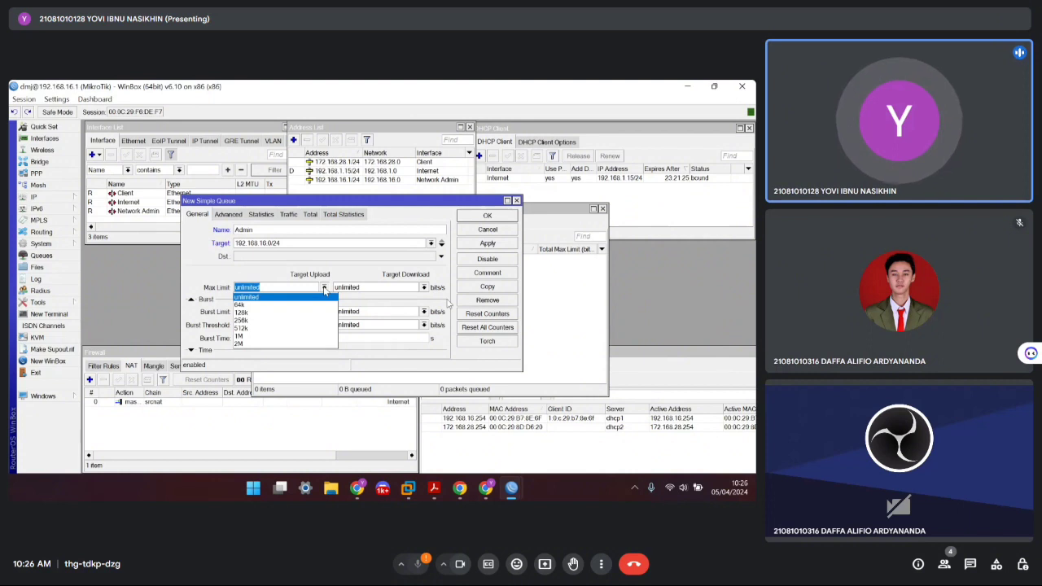
pyautogui.click(247, 326)
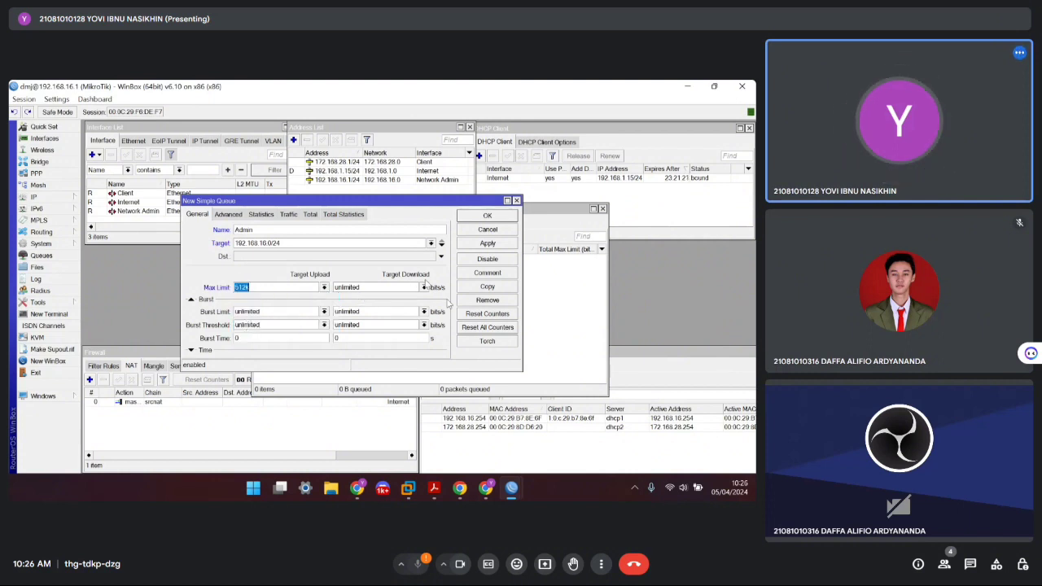
pyautogui.click(423, 287)
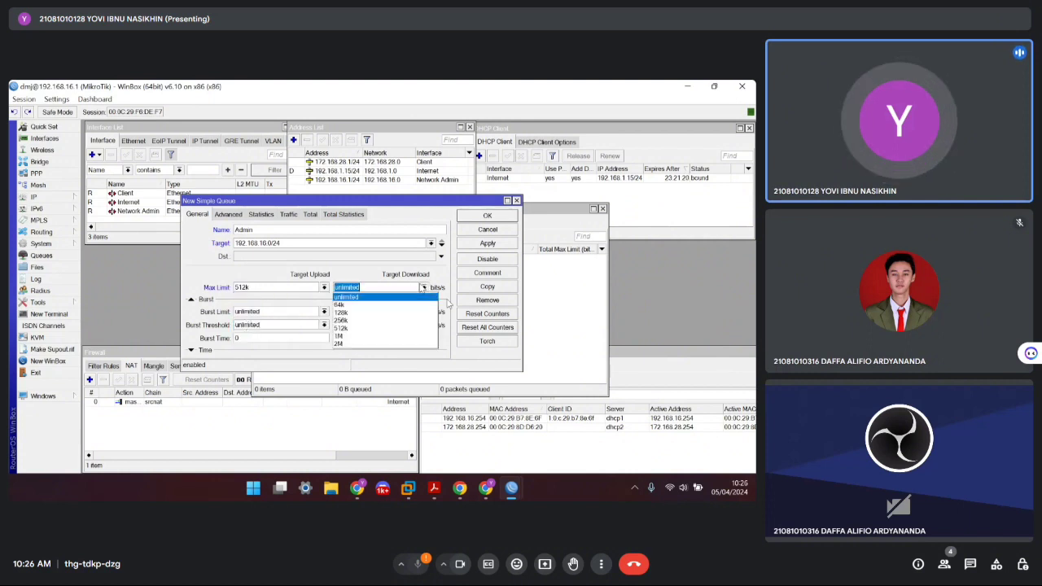
pyautogui.click(338, 328)
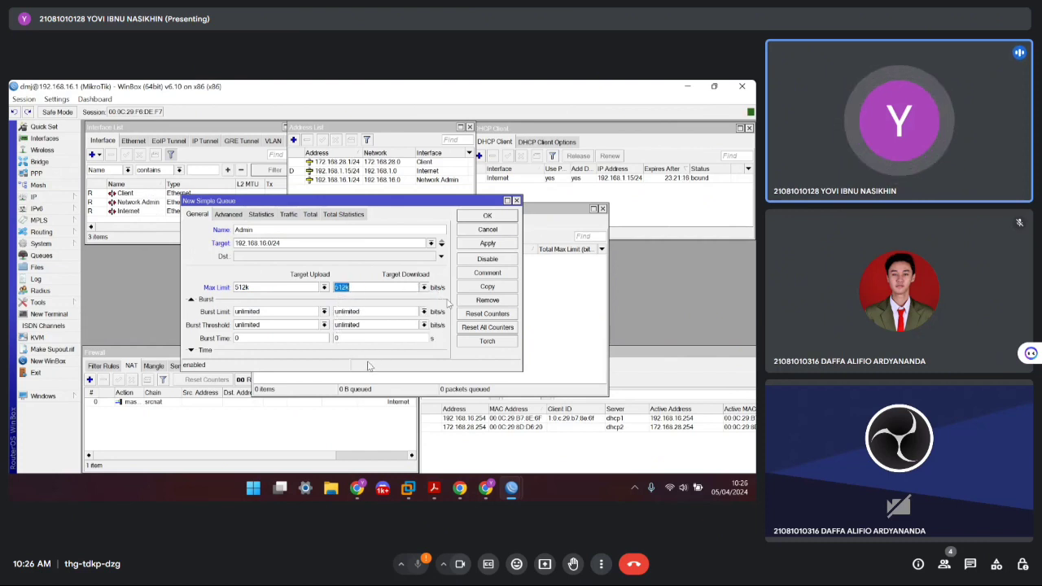
pyautogui.moveTo(348, 371); pyautogui.dragTo(328, 425)
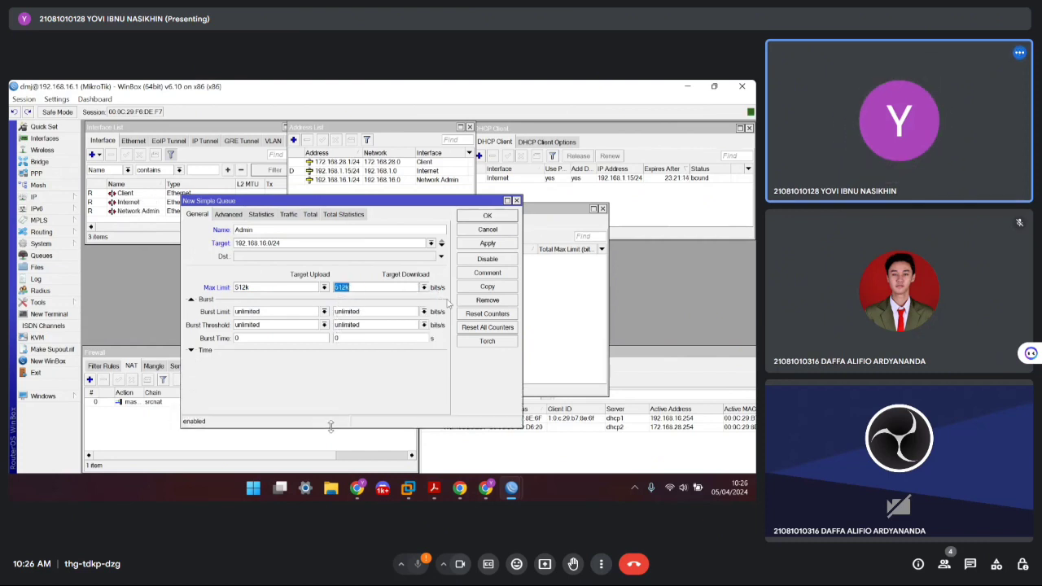
pyautogui.moveTo(387, 203); pyautogui.dragTo(458, 150)
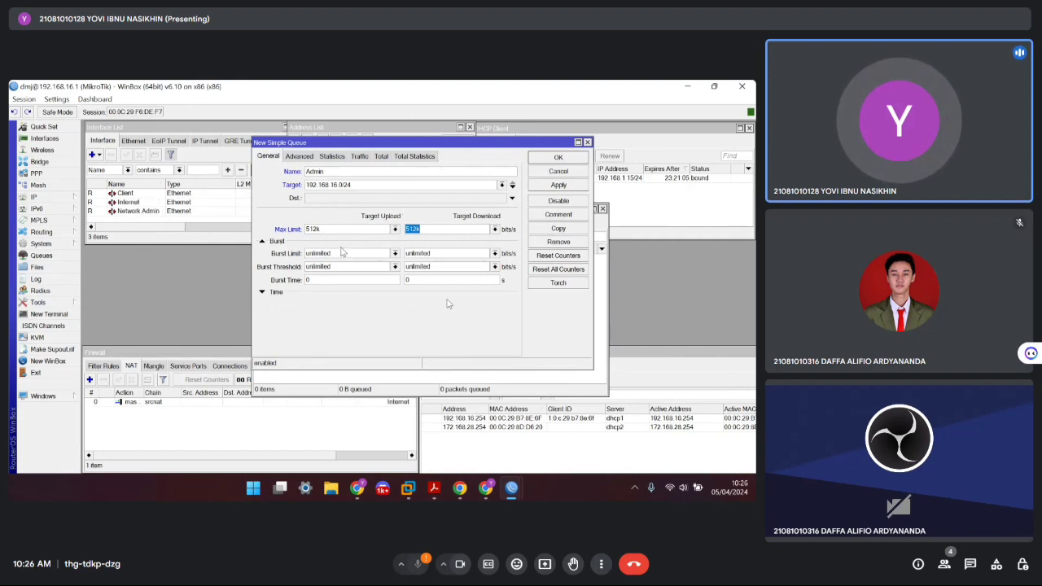
# Set the Admin queue's active time to 07:00:00–17:00:00
pyautogui.click(263, 293)
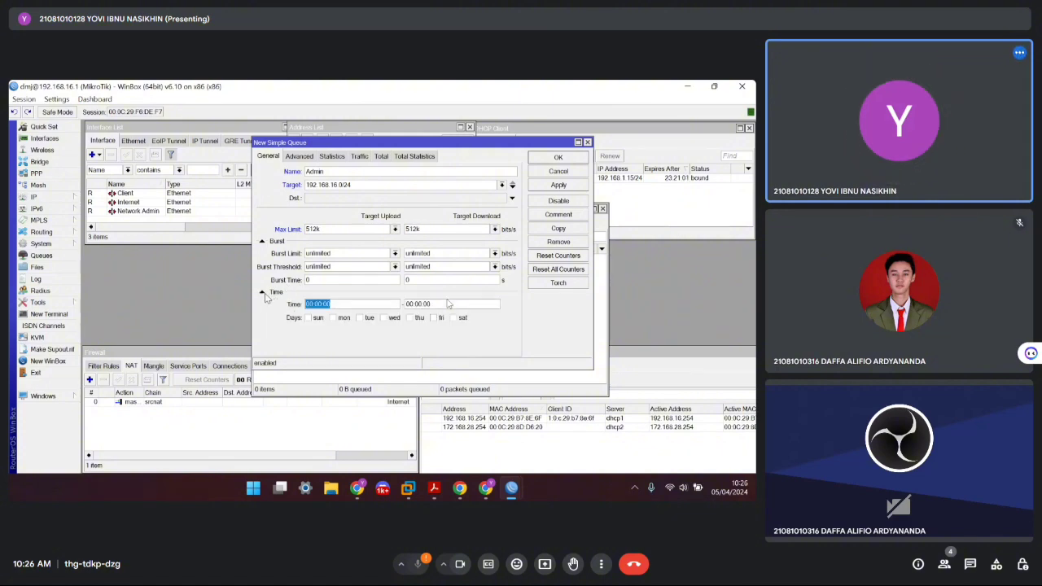
pyautogui.click(338, 302)
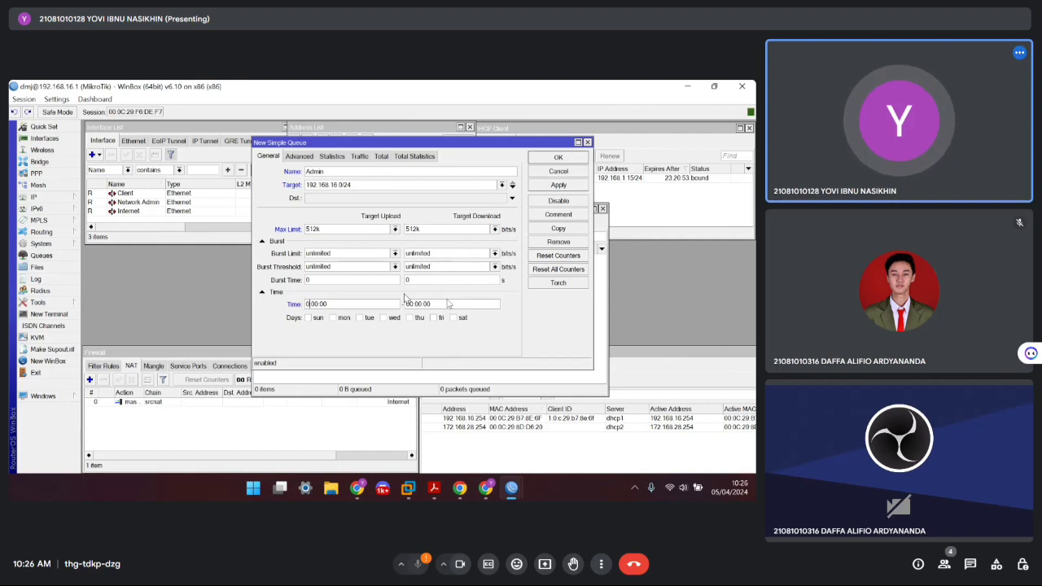
pyautogui.write('7')
pyautogui.click(405, 301)
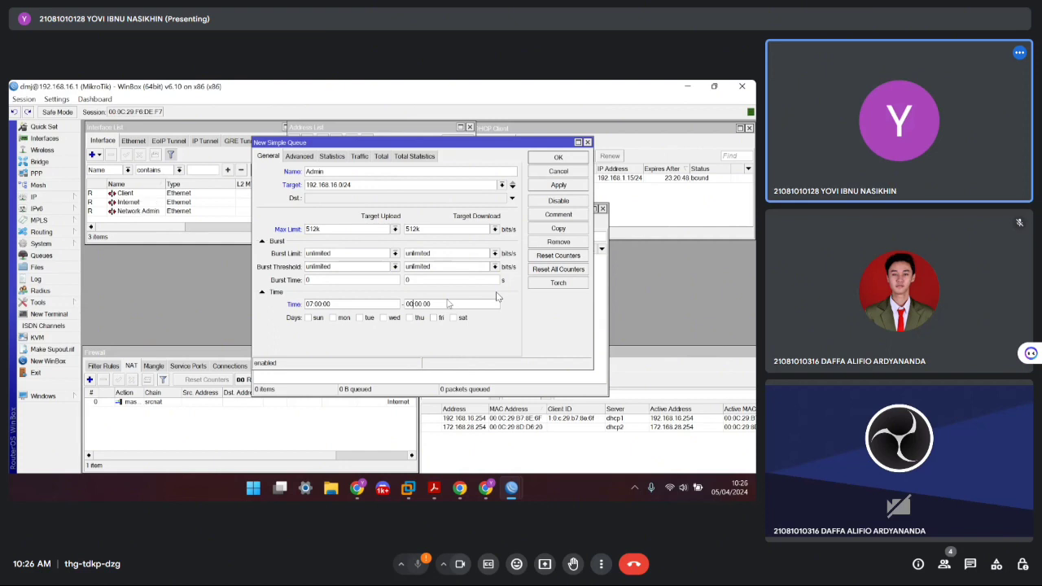
pyautogui.press('BackSpace')
pyautogui.press('BackSpace')
pyautogui.press('BackSpace')
pyautogui.write('1:')
# Tick Monday through Friday, then apply and save the Admin queue
pyautogui.click(333, 318)
pyautogui.click(359, 318)
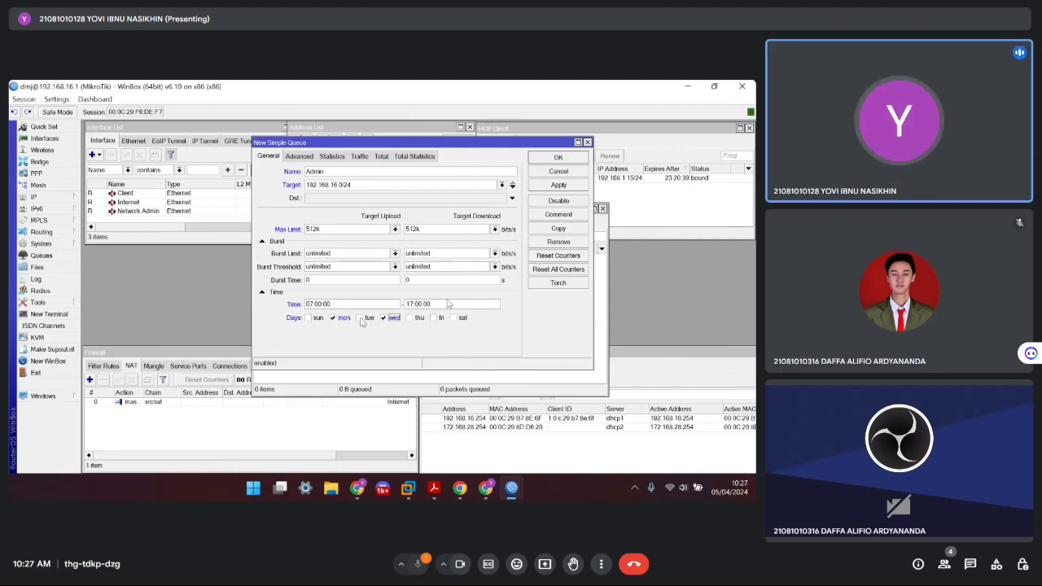
pyautogui.click(384, 317)
pyautogui.click(412, 318)
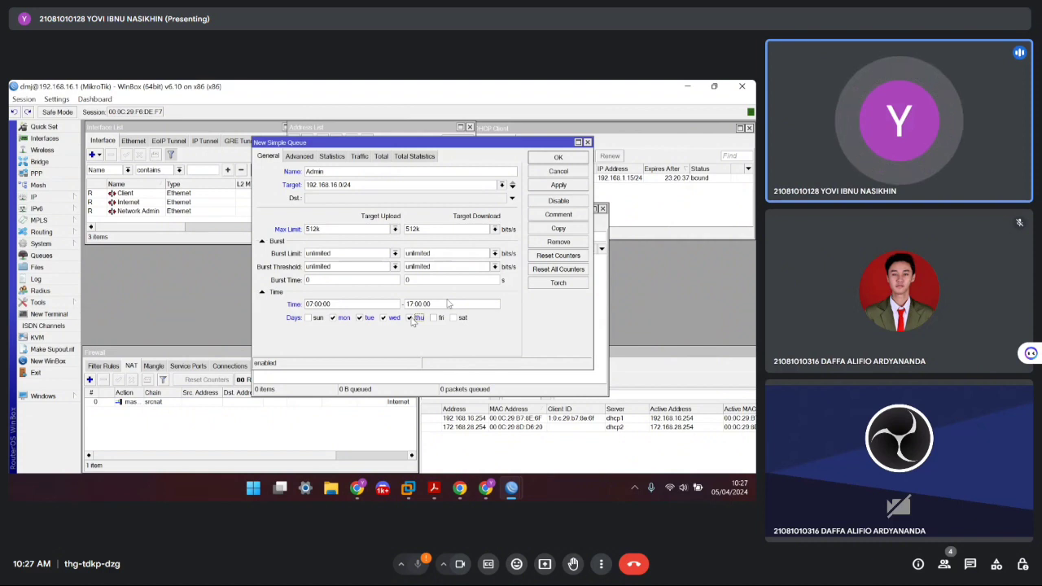
pyautogui.click(433, 319)
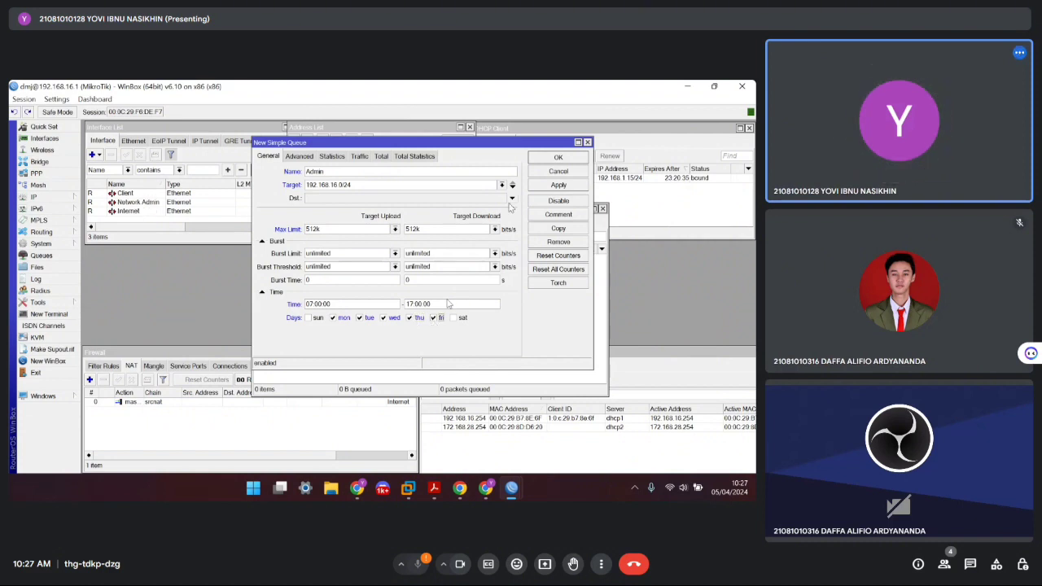
pyautogui.click(556, 185)
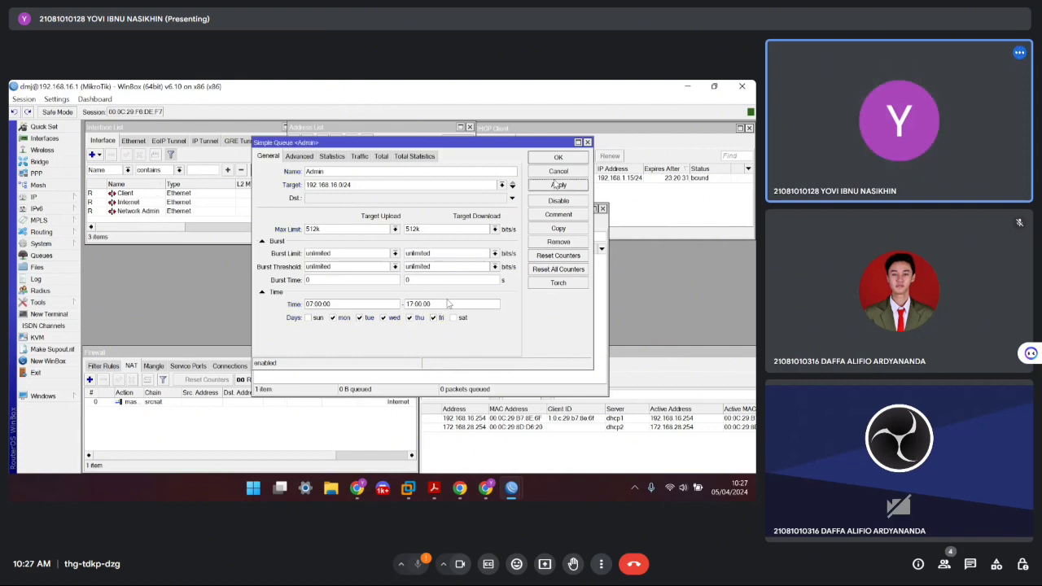
pyautogui.click(560, 158)
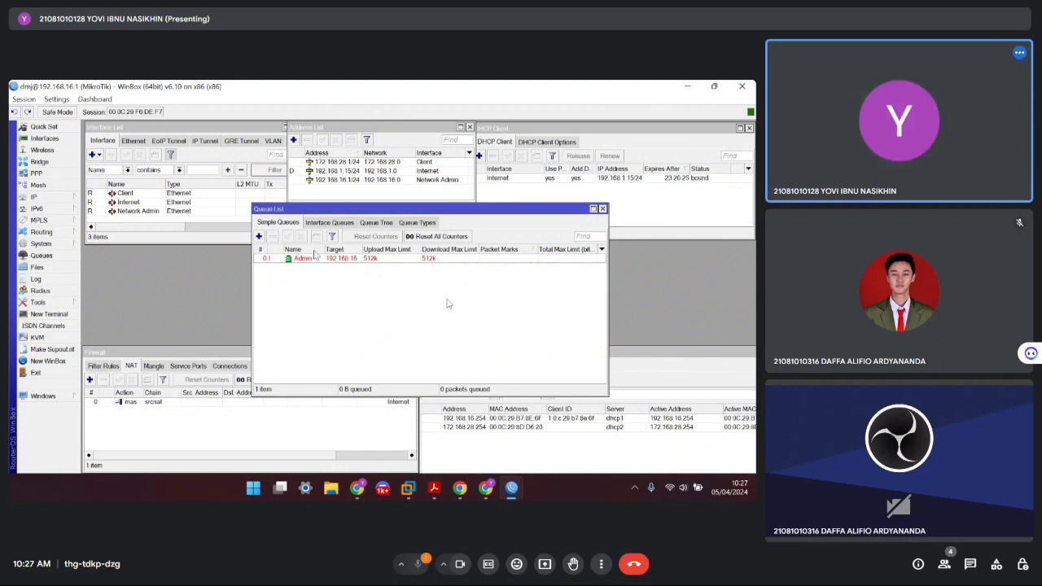
# Start a new simple queue named Client targeting the 172.168.28.0/24 network
pyautogui.click(259, 236)
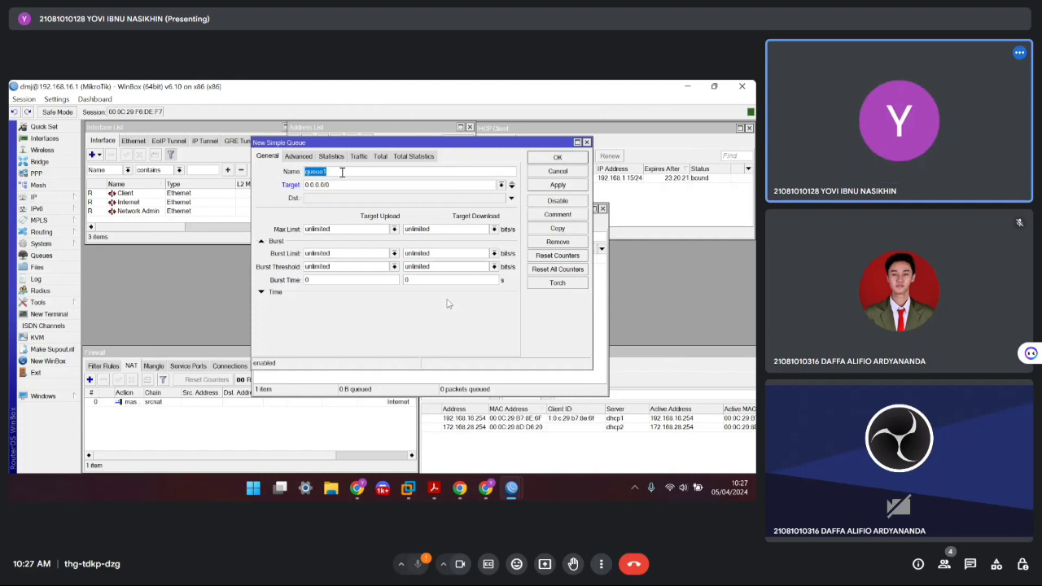
pyautogui.press('capslock')
pyautogui.write('C')
pyautogui.press('capslock')
pyautogui.write('l')
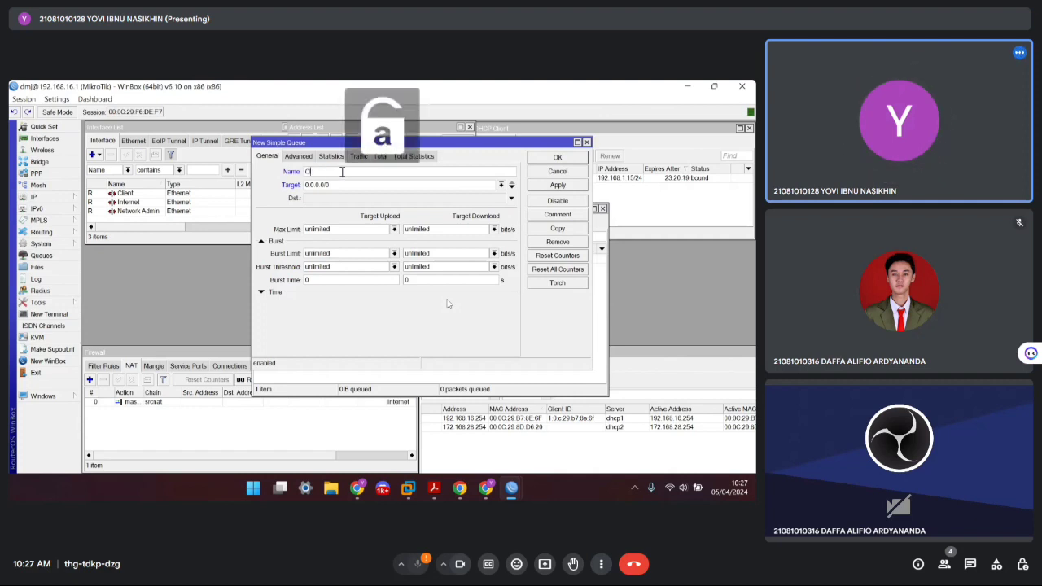
pyautogui.write('ient')
pyautogui.doubleClick(347, 185)
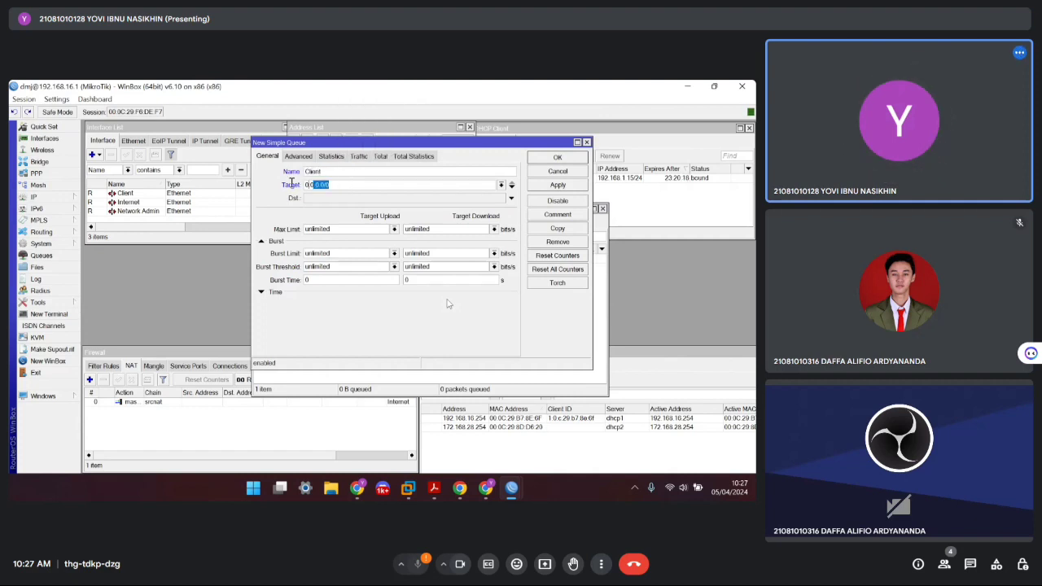
pyautogui.write('172.168.28/24')
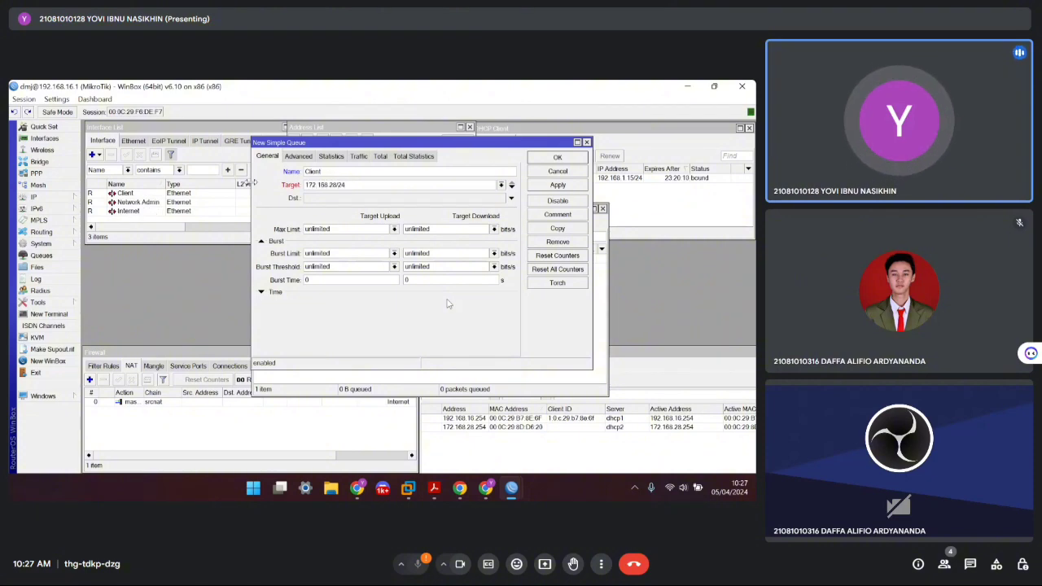
# Set the Client queue's upload and download max limits to 256k
pyautogui.click(394, 229)
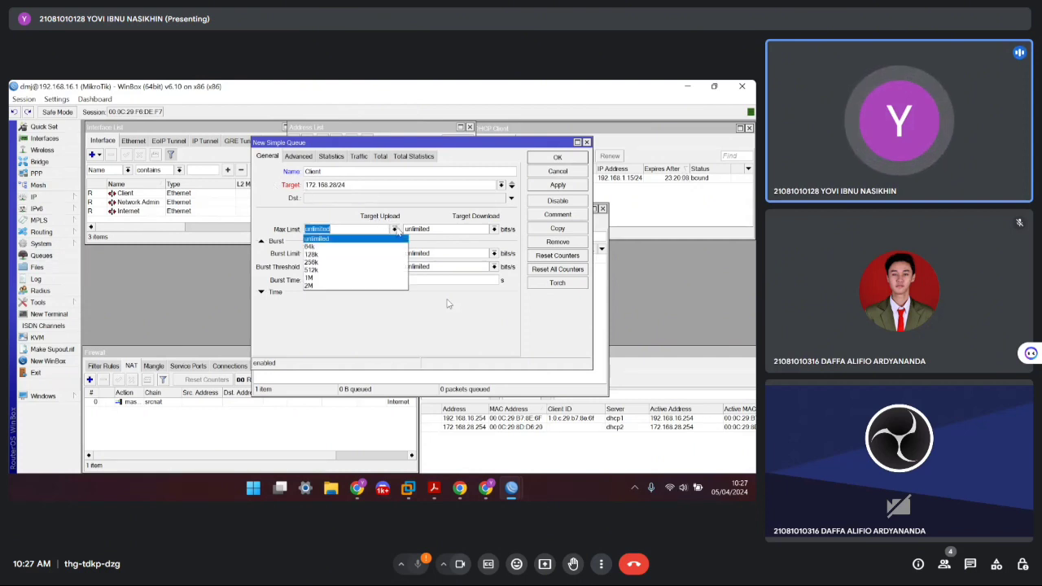
pyautogui.click(335, 261)
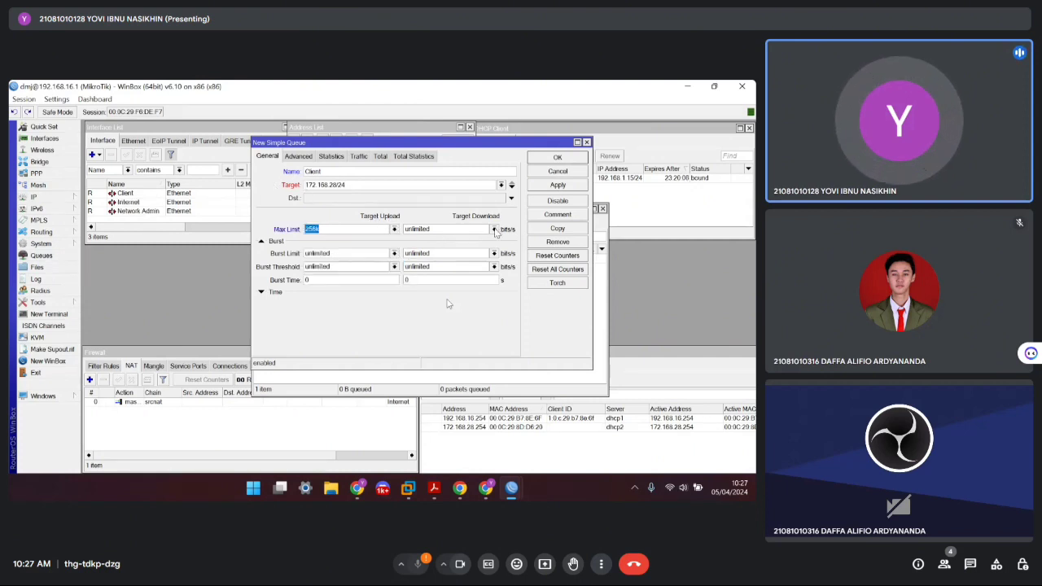
pyautogui.click(494, 229)
pyautogui.click(436, 263)
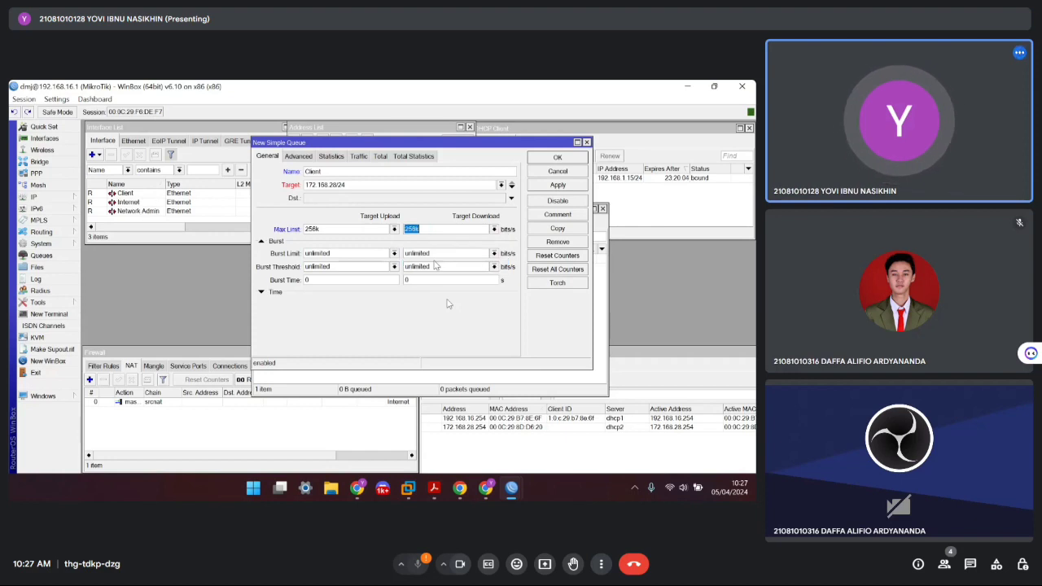
# Schedule the Client queue for 07:00:00–17:00:00, Monday to Friday
pyautogui.click(274, 295)
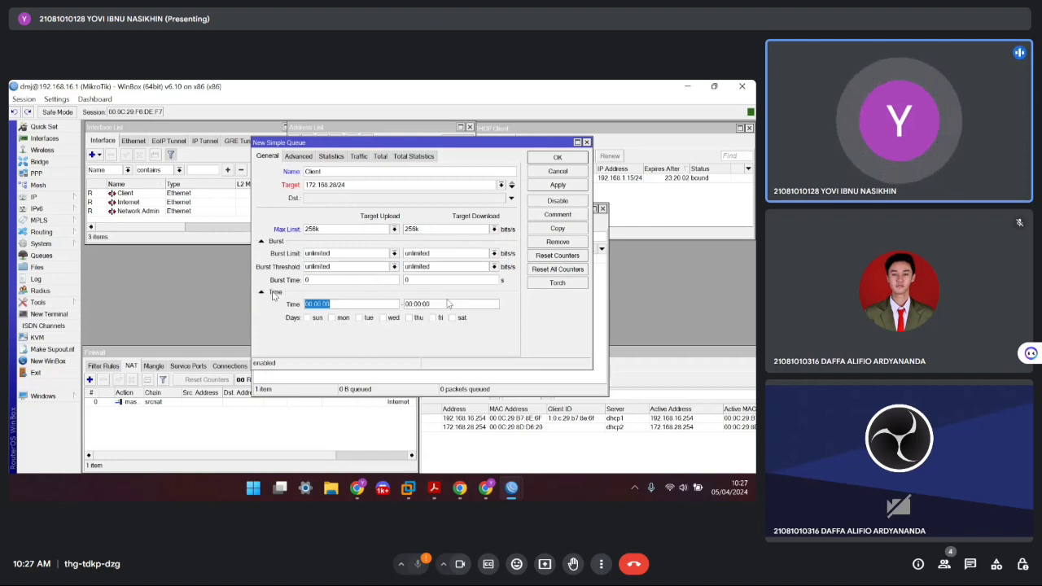
pyautogui.click(376, 299)
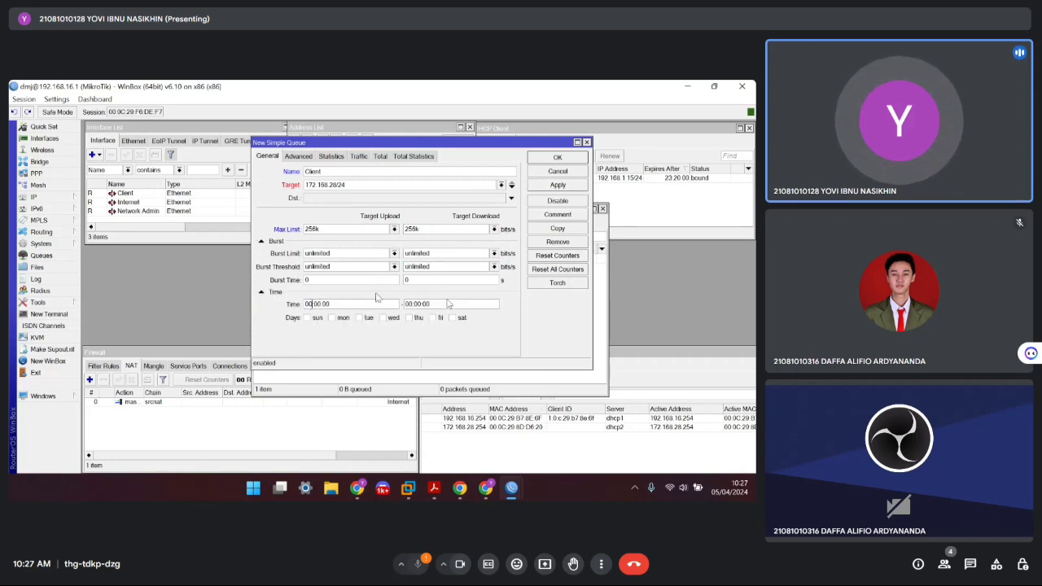
pyautogui.press('BackSpace')
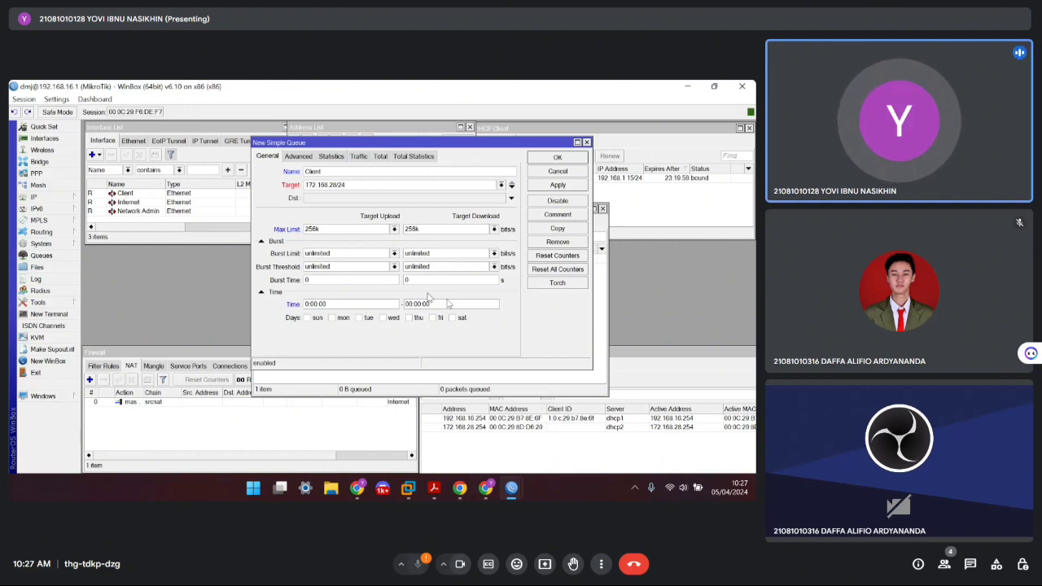
pyautogui.write('7')
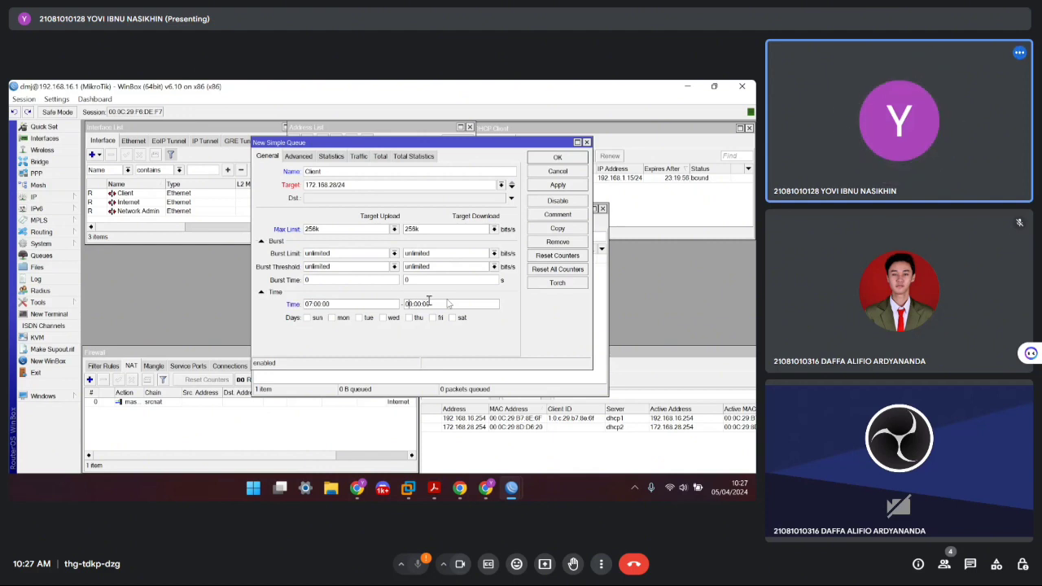
pyautogui.write('17')
pyautogui.click(334, 318)
pyautogui.click(359, 318)
pyautogui.click(385, 318)
pyautogui.click(415, 318)
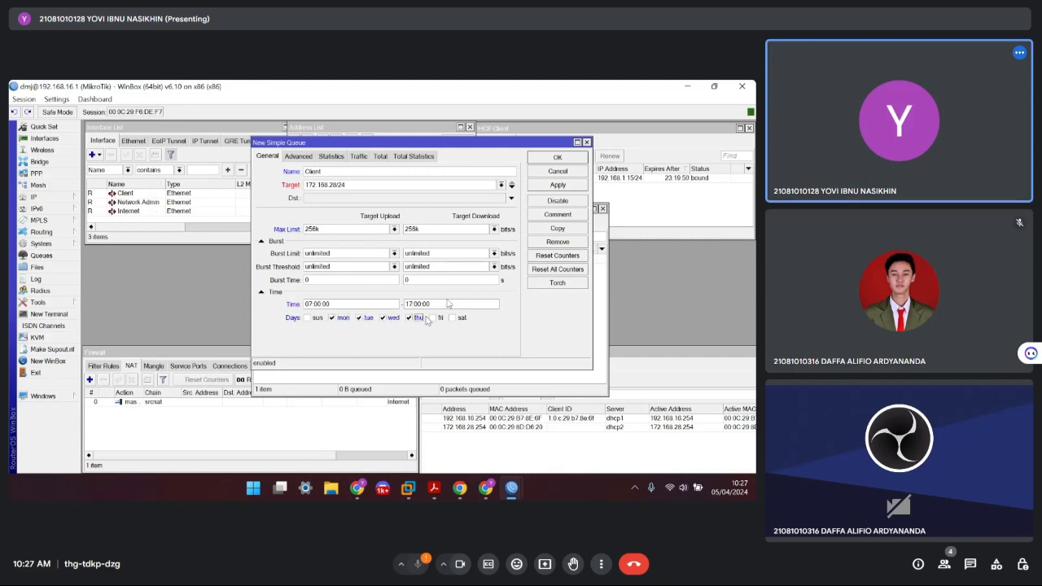
pyautogui.click(432, 319)
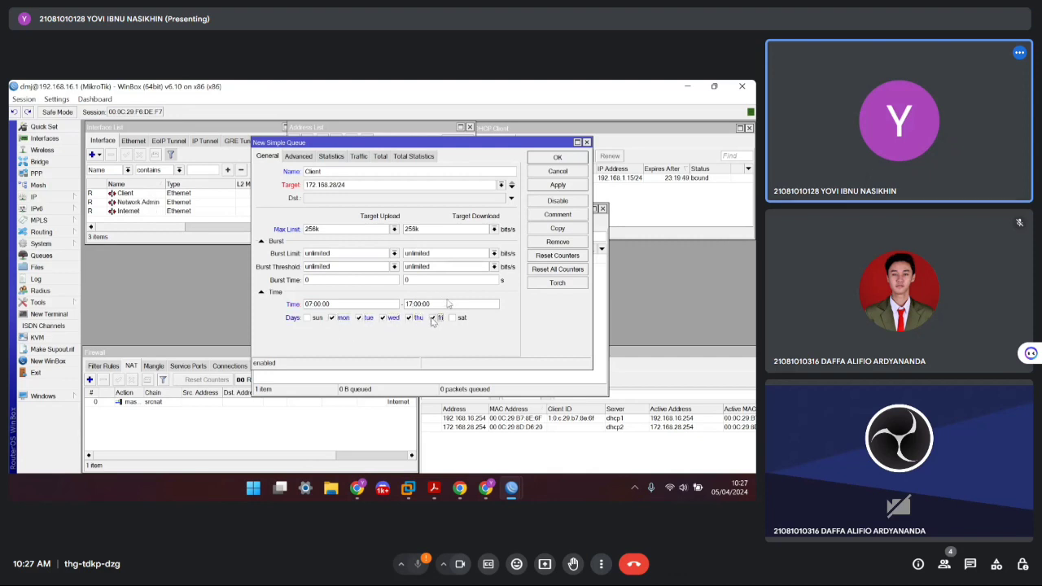
# Dismiss the invalid target error, correct the target to 172.168.28.0/24, and save the queue
pyautogui.click(557, 185)
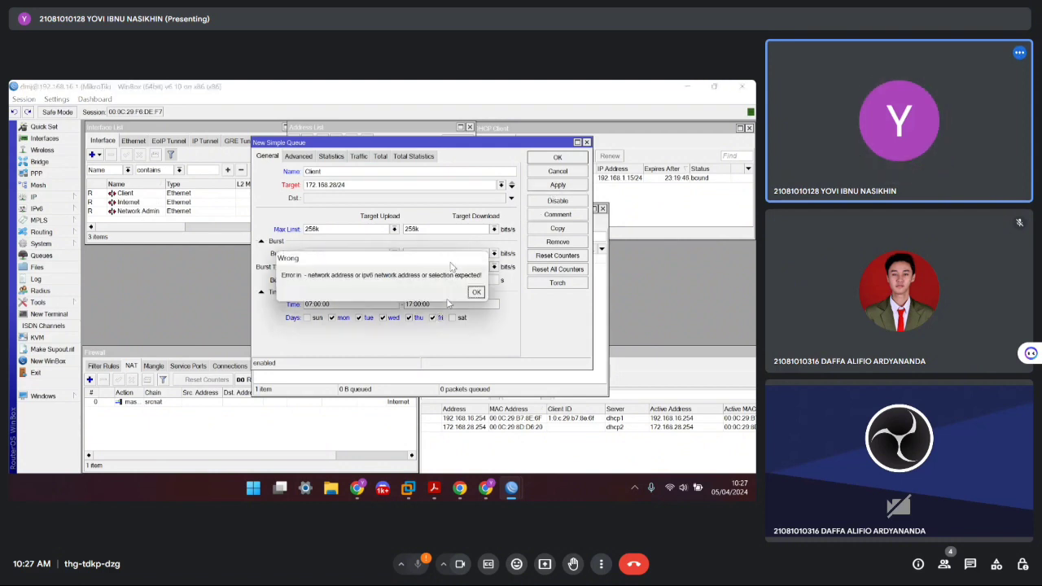
pyautogui.click(475, 292)
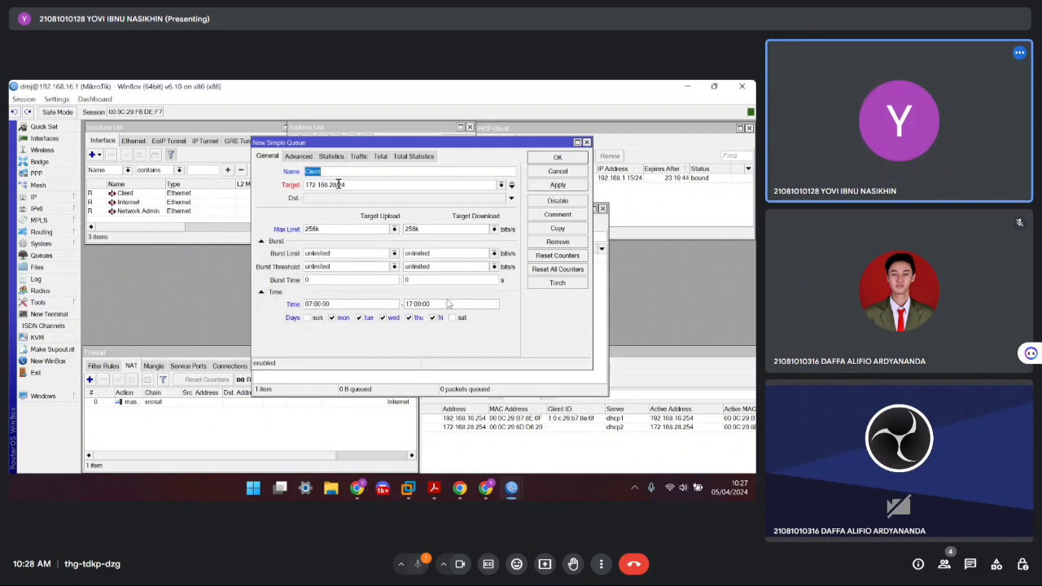
pyautogui.click(375, 183)
pyautogui.click(558, 157)
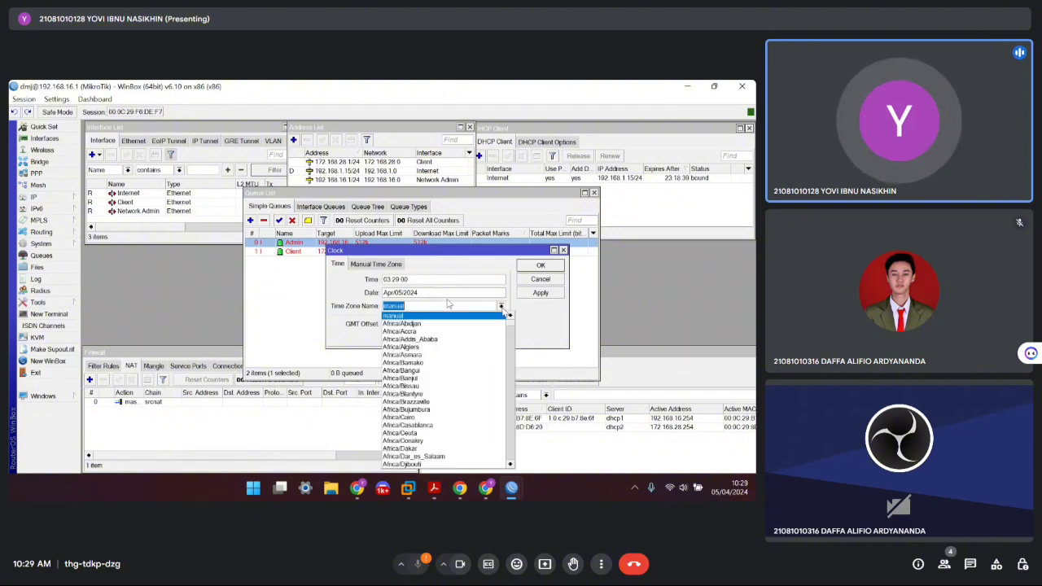
# Choose Asia/Jakarta as the clock's Time Zone Name, apply it and close Clock settings
pyautogui.moveTo(510, 327); pyautogui.dragTo(507, 394)
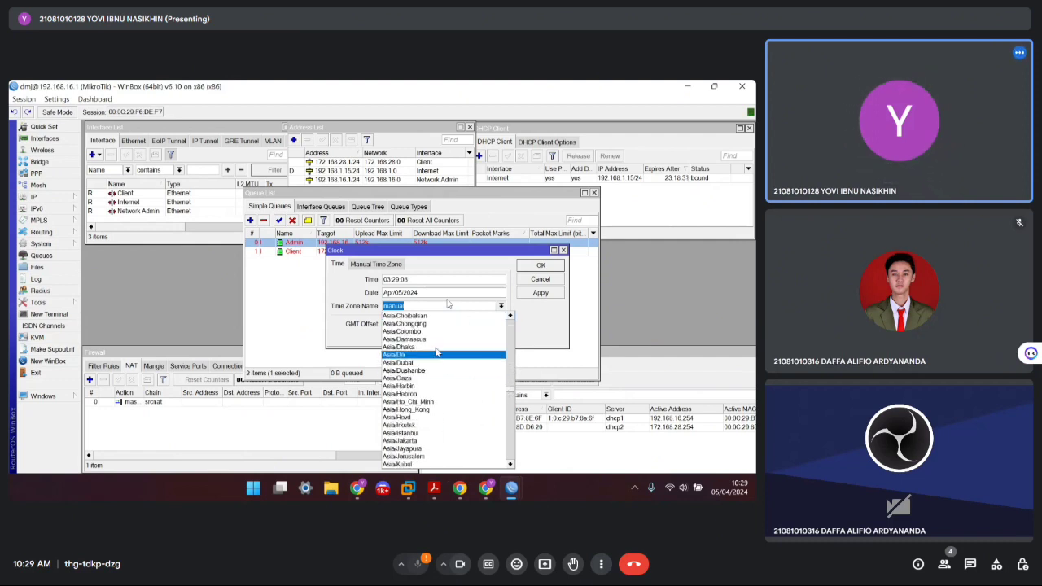
pyautogui.scroll(3, 422, 346)
pyautogui.scroll(-3, 423, 347)
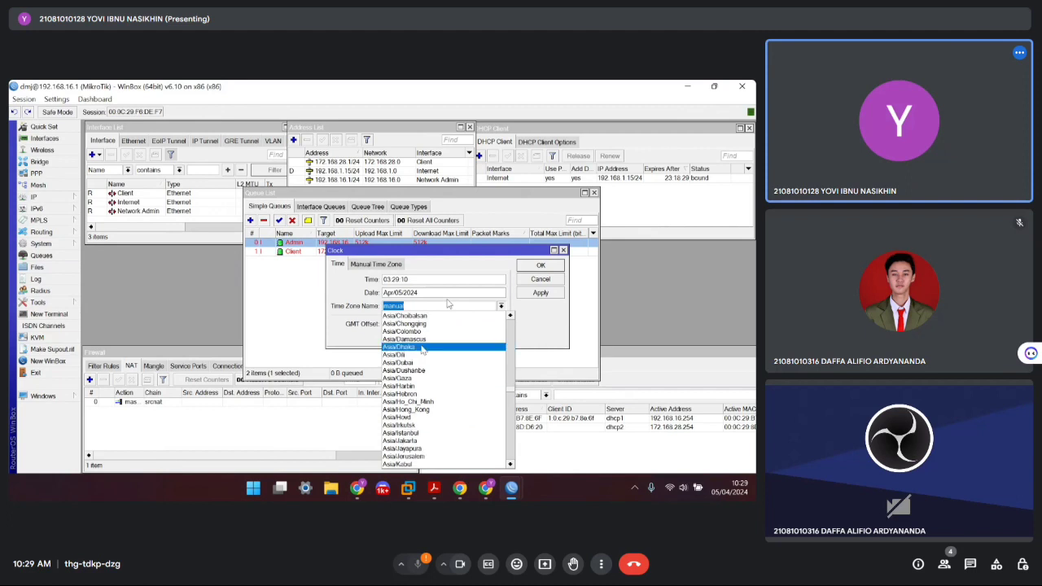
pyautogui.click(409, 418)
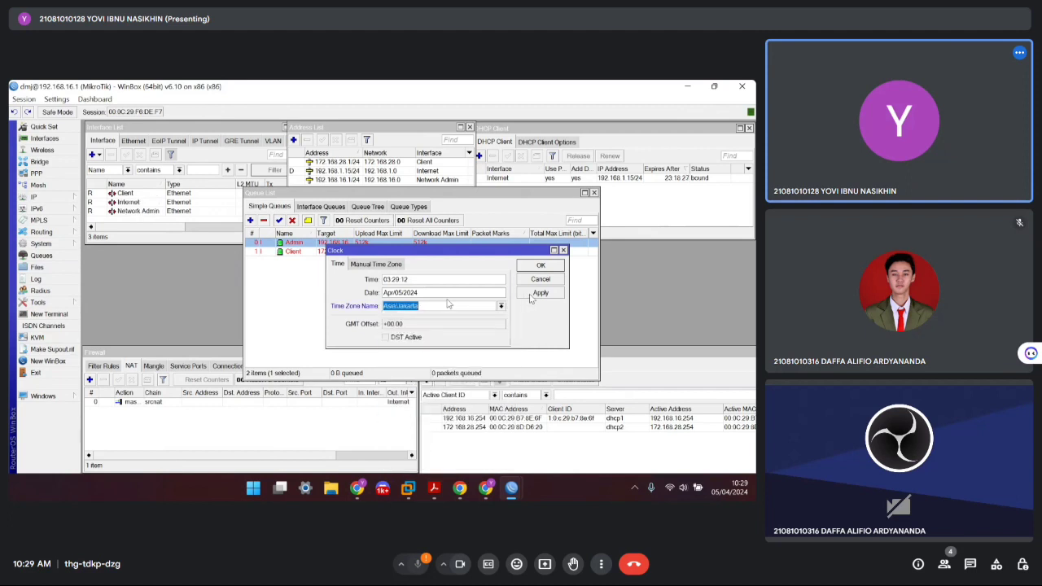
pyautogui.click(530, 294)
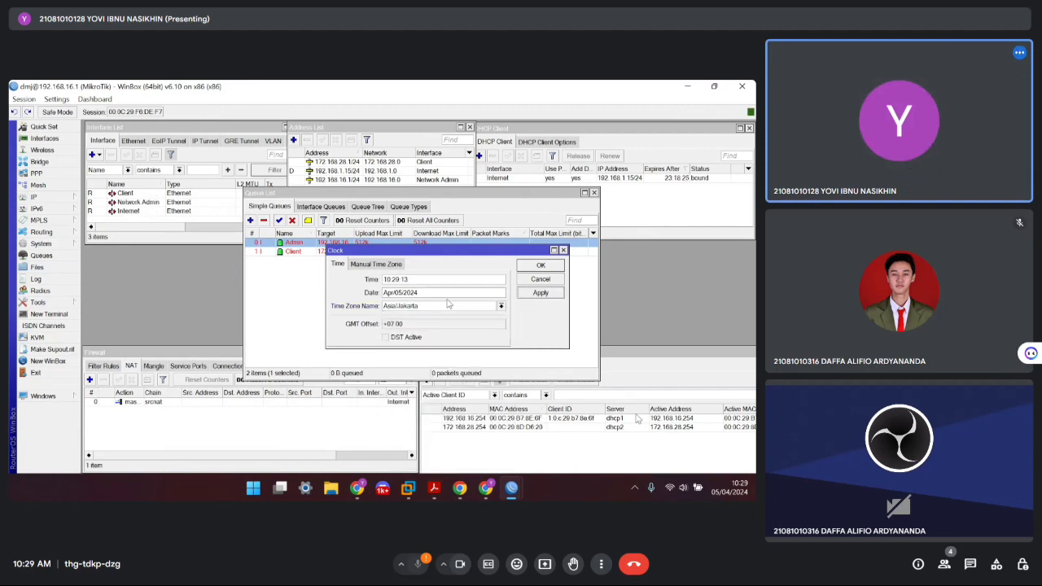
pyautogui.click(545, 269)
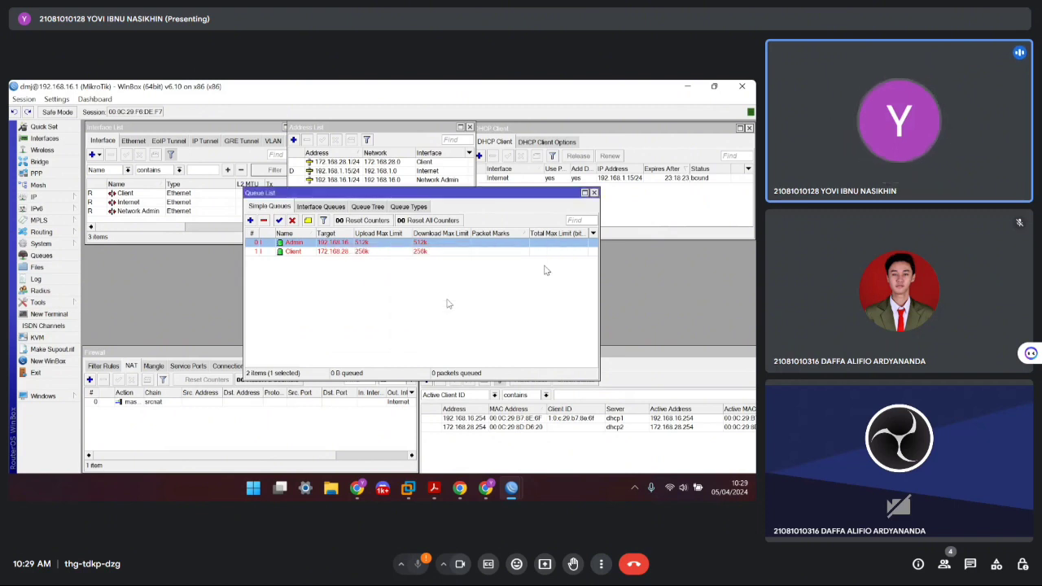
# Open the Admin queue's settings to review them, then close them unchanged
pyautogui.doubleClick(308, 242)
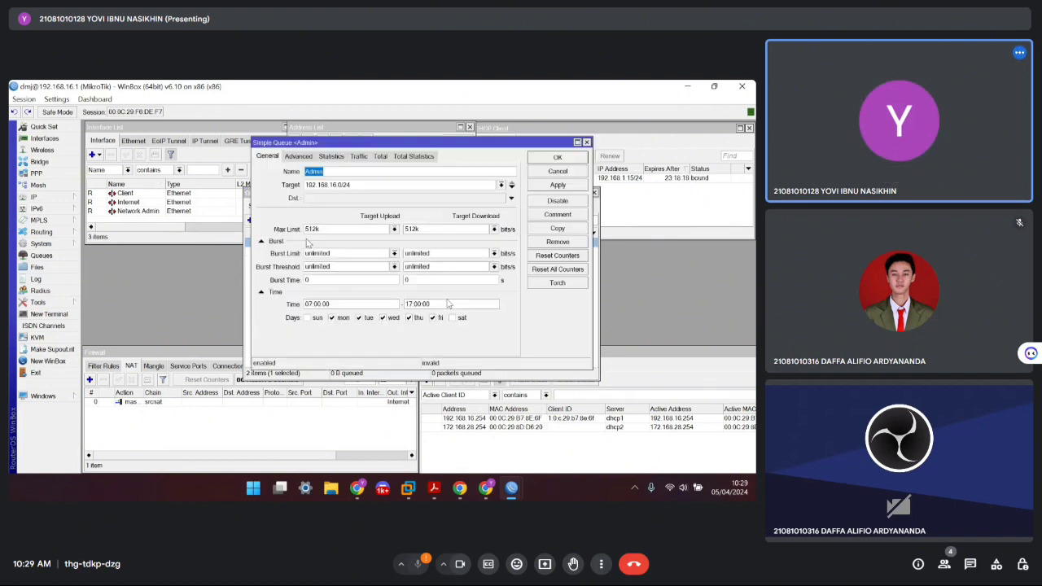
pyautogui.click(560, 184)
pyautogui.click(557, 159)
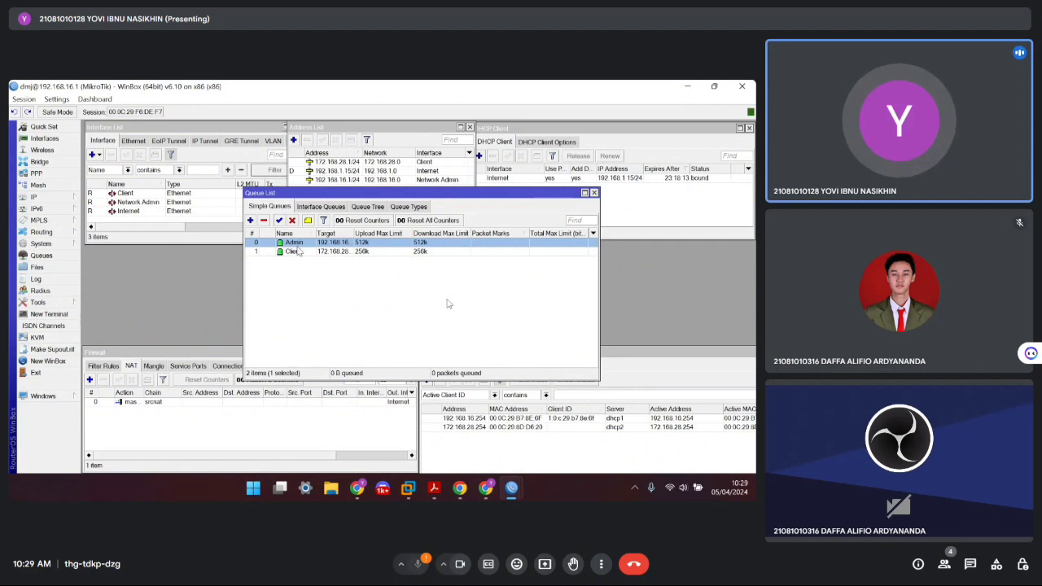
pyautogui.doubleClick(327, 244)
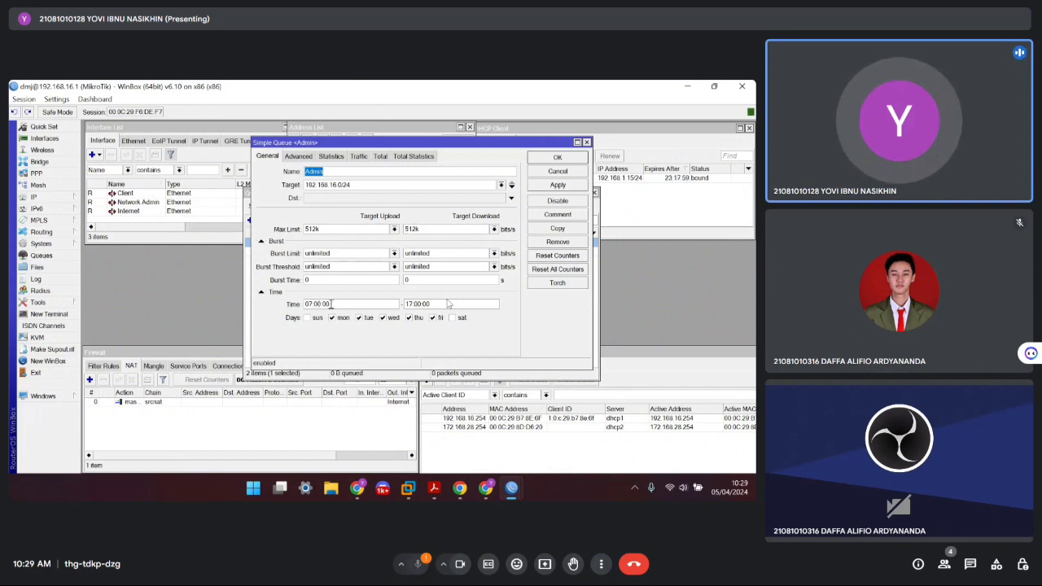
pyautogui.click(586, 143)
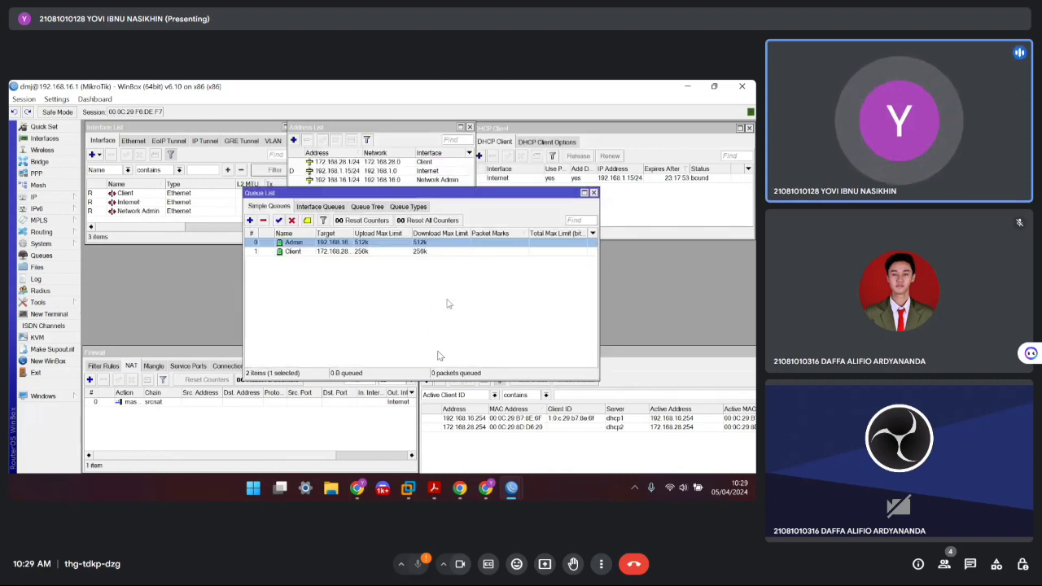
# Switch to the Windows 10 VM in VMware and launch Chrome
pyautogui.moveTo(408, 487)
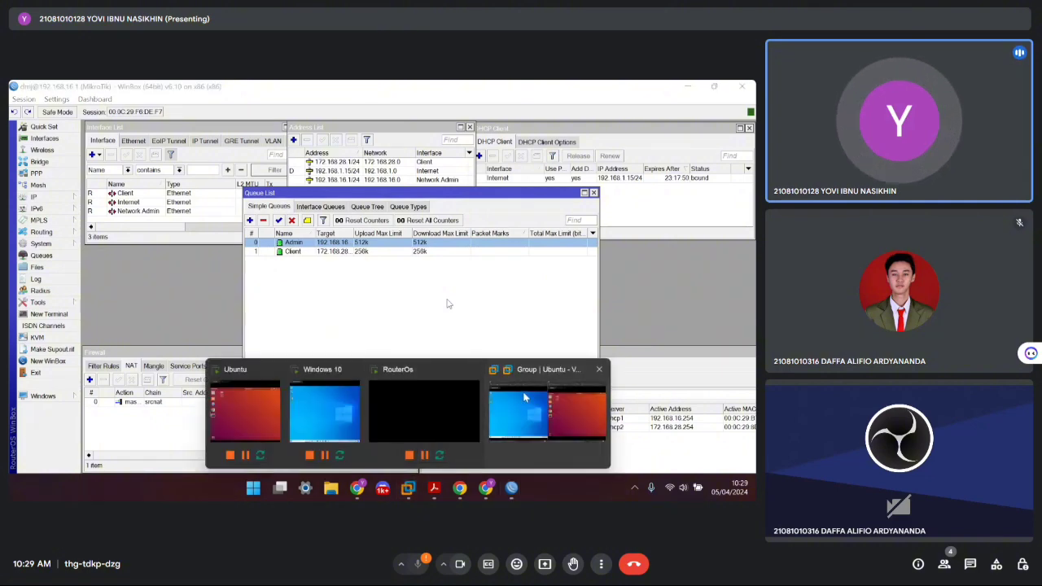
pyautogui.click(511, 371)
pyautogui.click(78, 338)
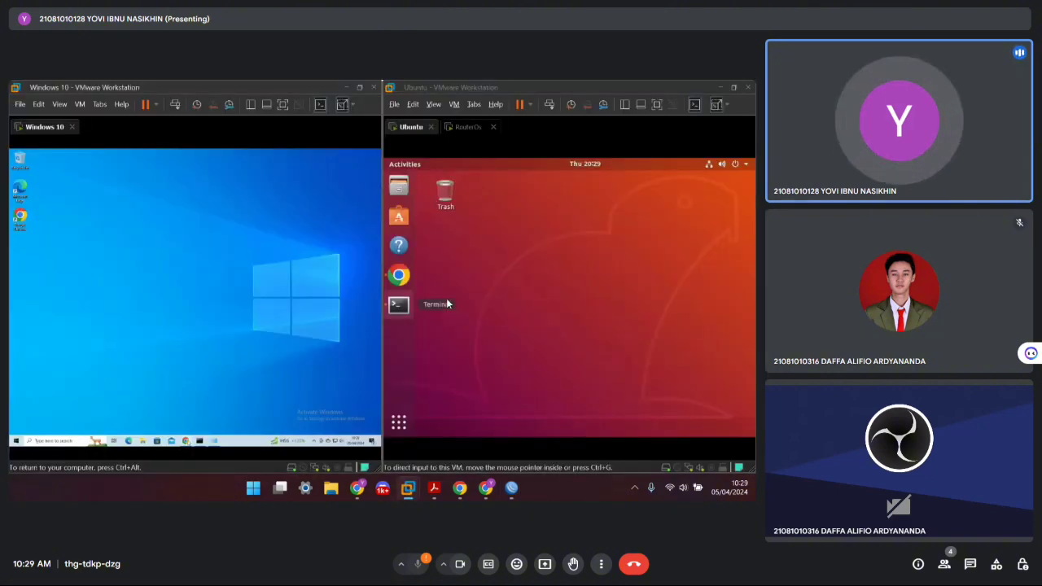
pyautogui.click(185, 440)
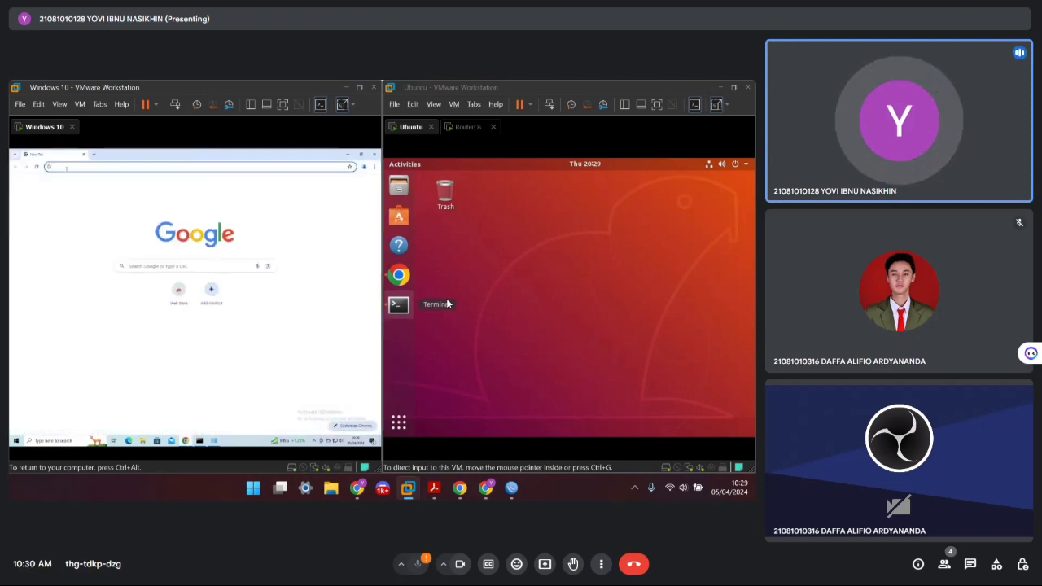
# Load speedtest.cbn.id in Chrome on the Windows 10 VM
pyautogui.click(71, 166)
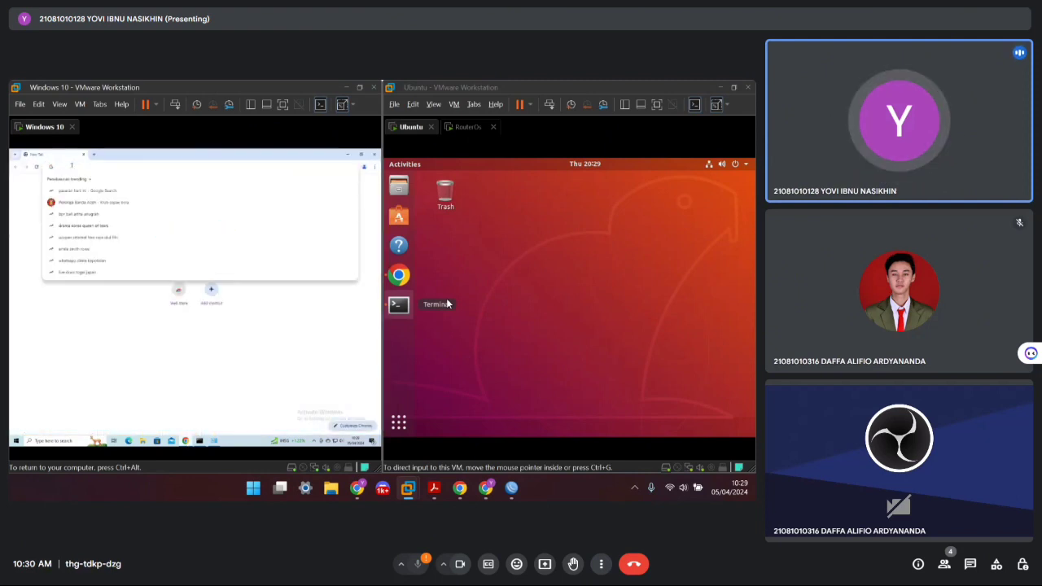
pyautogui.press('Escape')
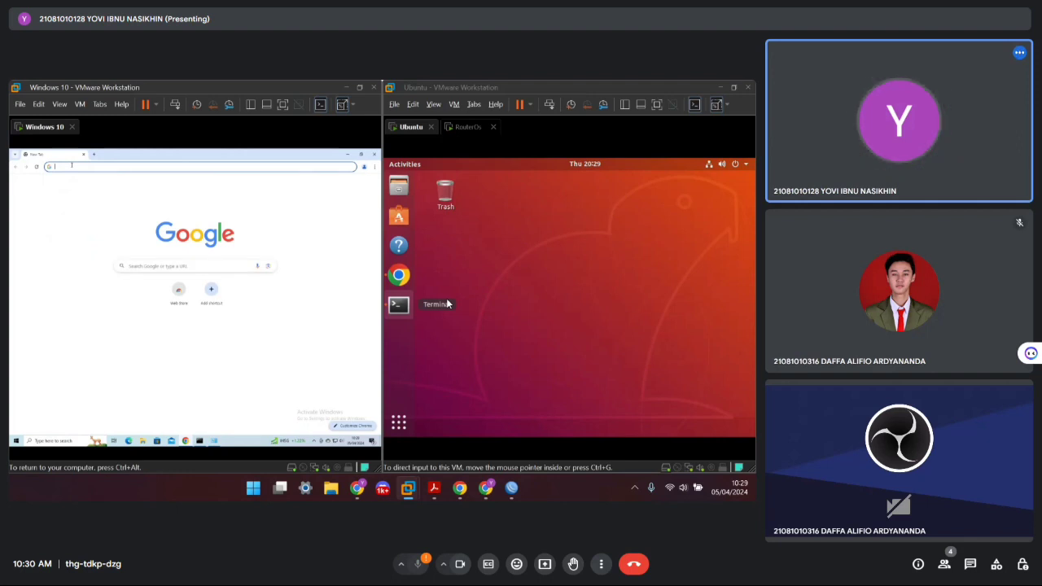
pyautogui.write('speedtest')
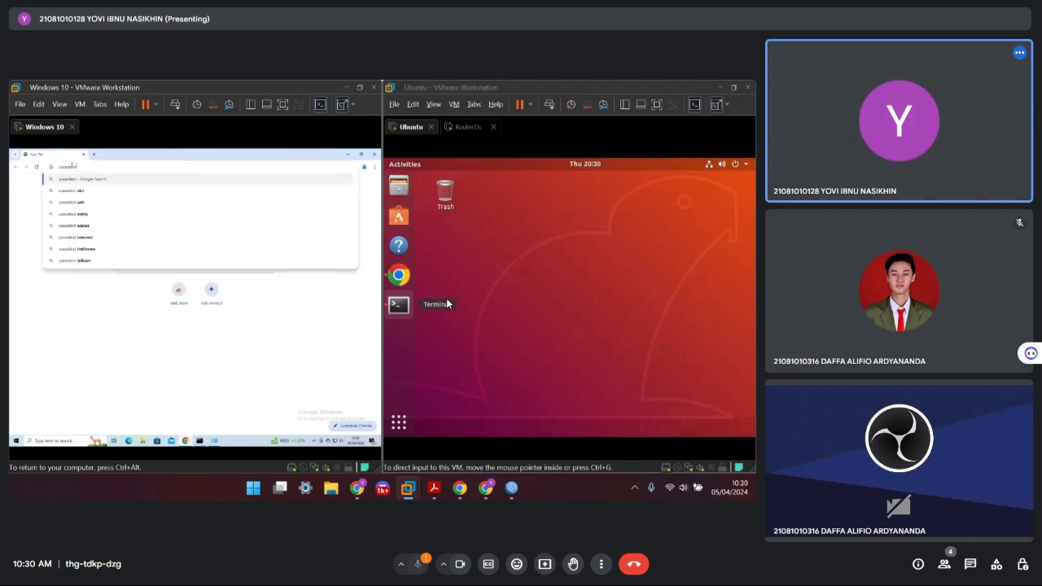
pyautogui.write('.cbn.id')
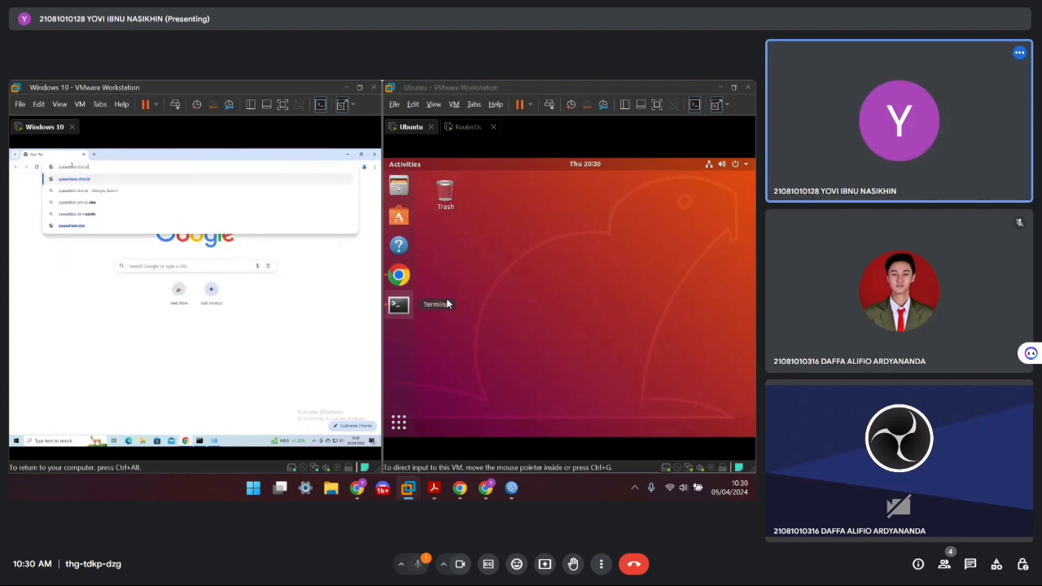
pyautogui.press('Return')
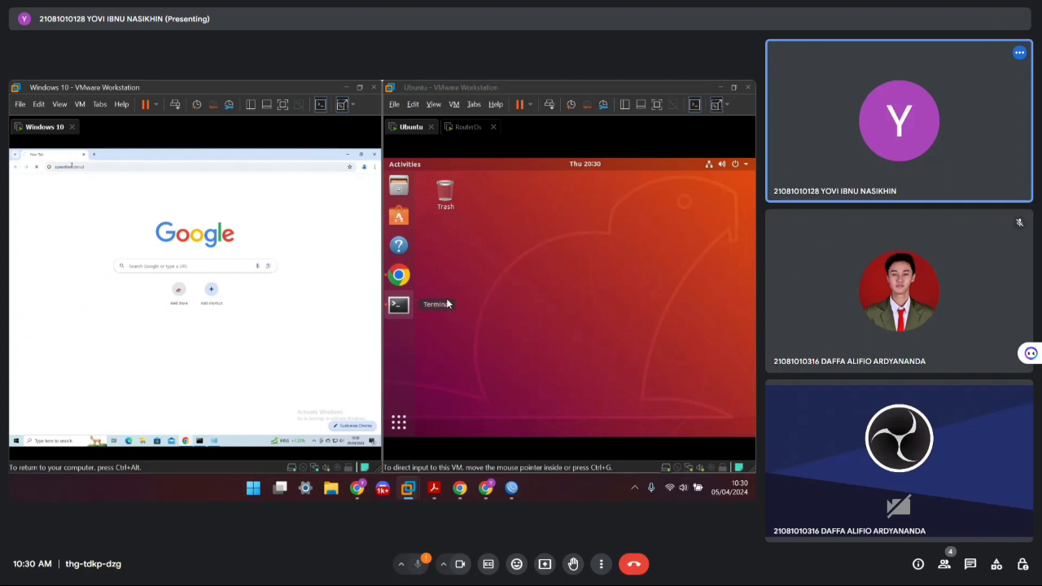
# Launch Chrome on the Ubuntu VM and load speedtest.cbn.id
pyautogui.click(399, 274)
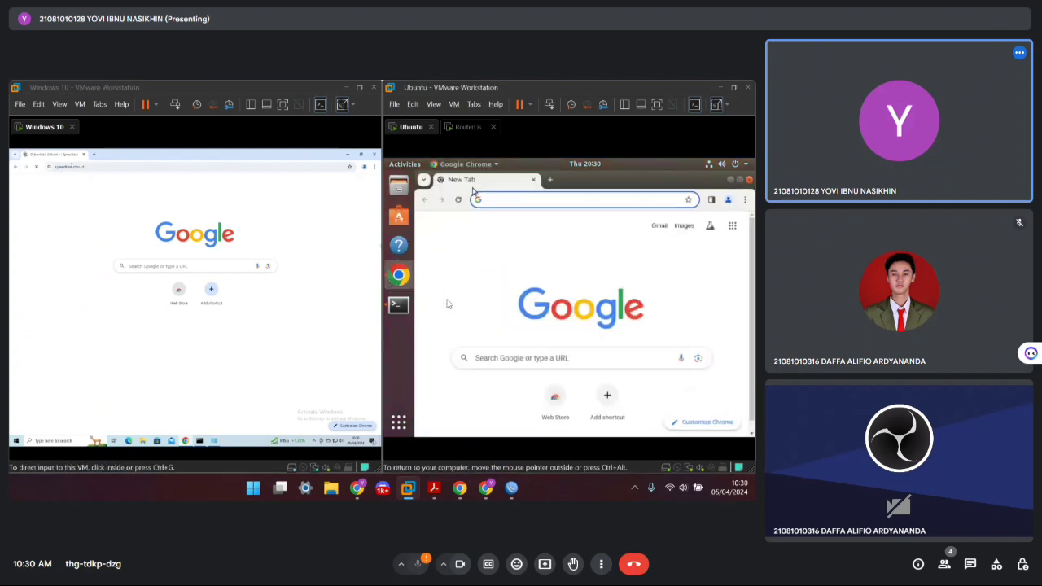
pyautogui.write('spee')
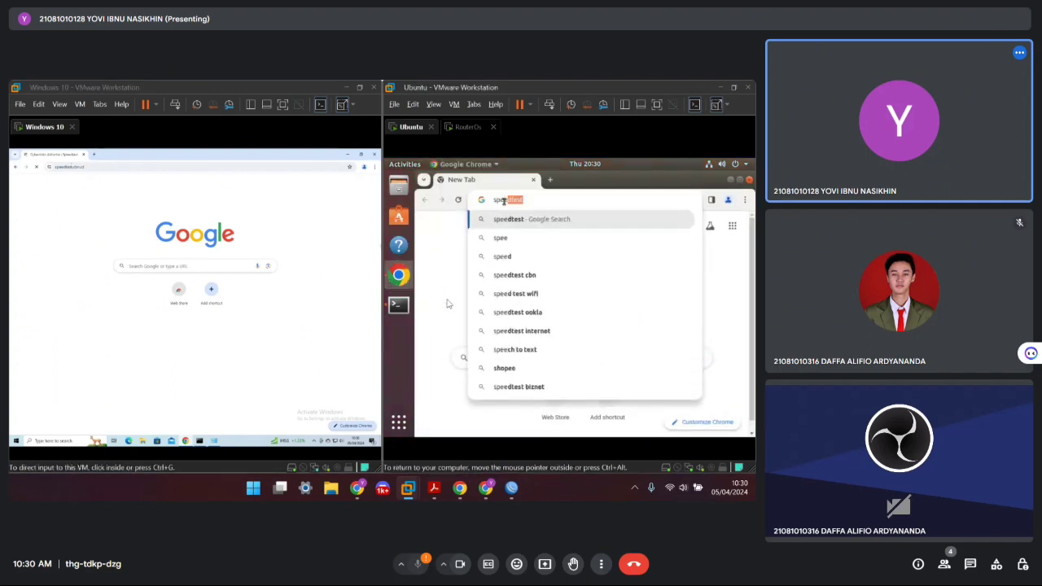
pyautogui.write('dtest.cbn')
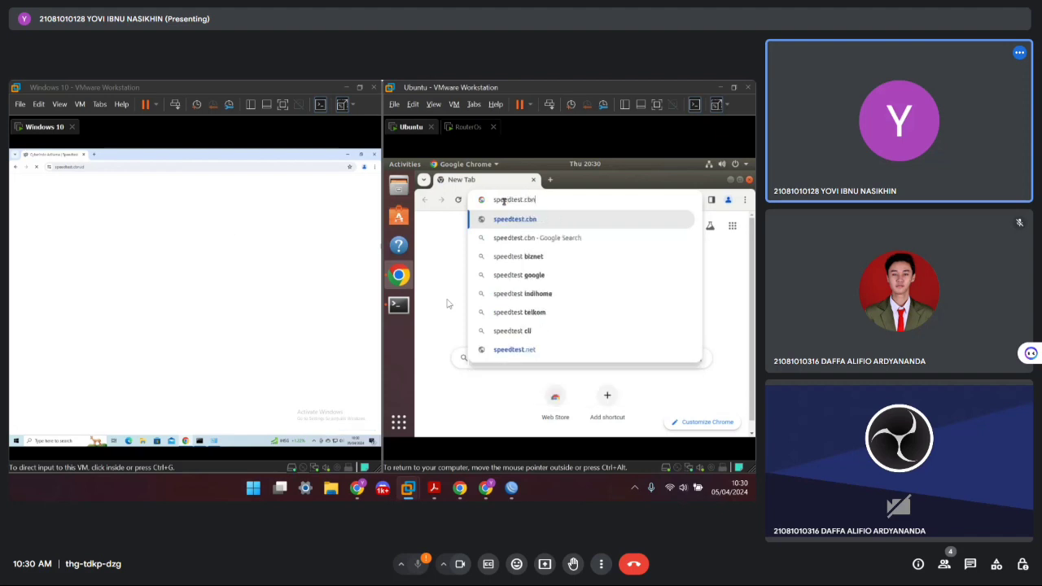
pyautogui.write('.id')
pyautogui.press('Return')
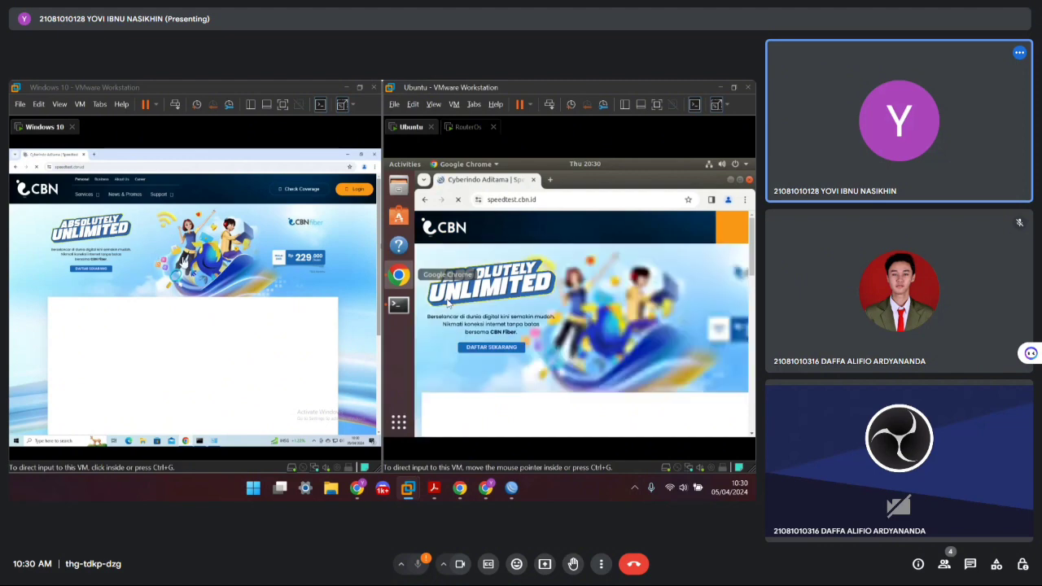
# Start the speed test on the Windows 10 VM's speedtest page
pyautogui.click(218, 326)
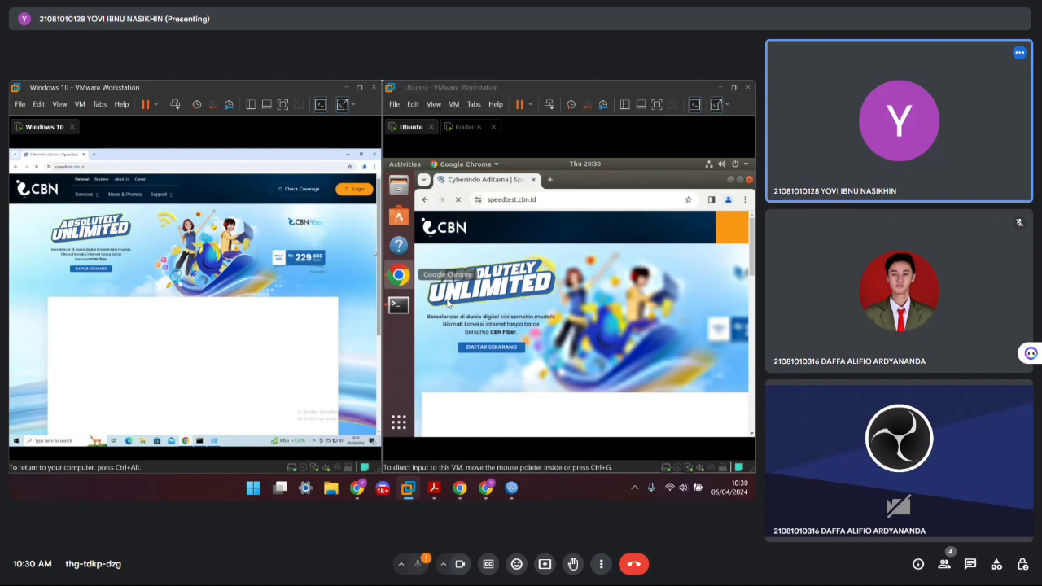
pyautogui.scroll(-5, 210, 253)
pyautogui.hotkey('ctrl', 'alt')
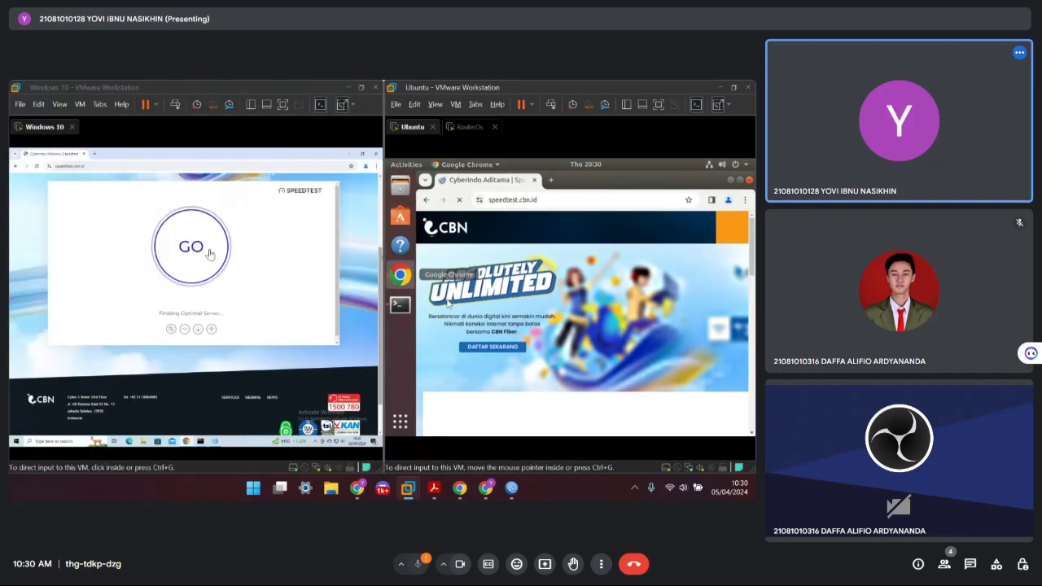
pyautogui.click(209, 254)
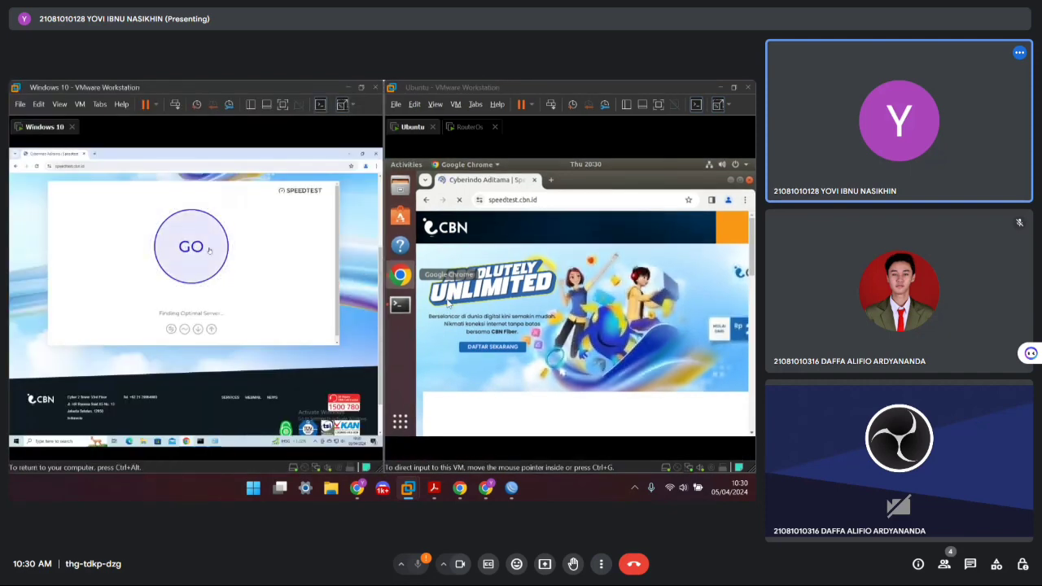
pyautogui.hotkey('ctrl', 'alt')
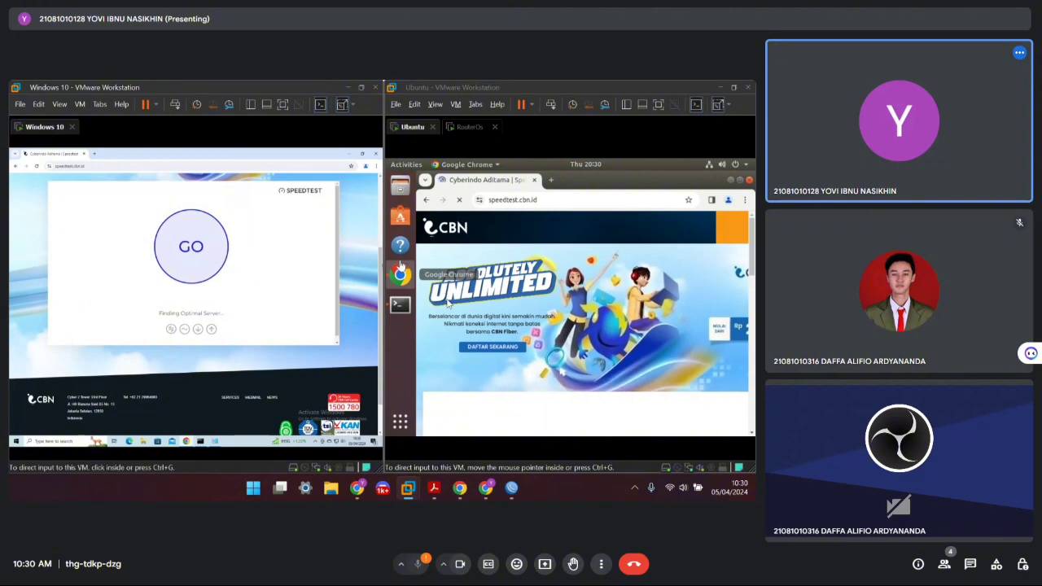
pyautogui.hotkey('ctrl', 'g')
pyautogui.scroll(1, 196, 301)
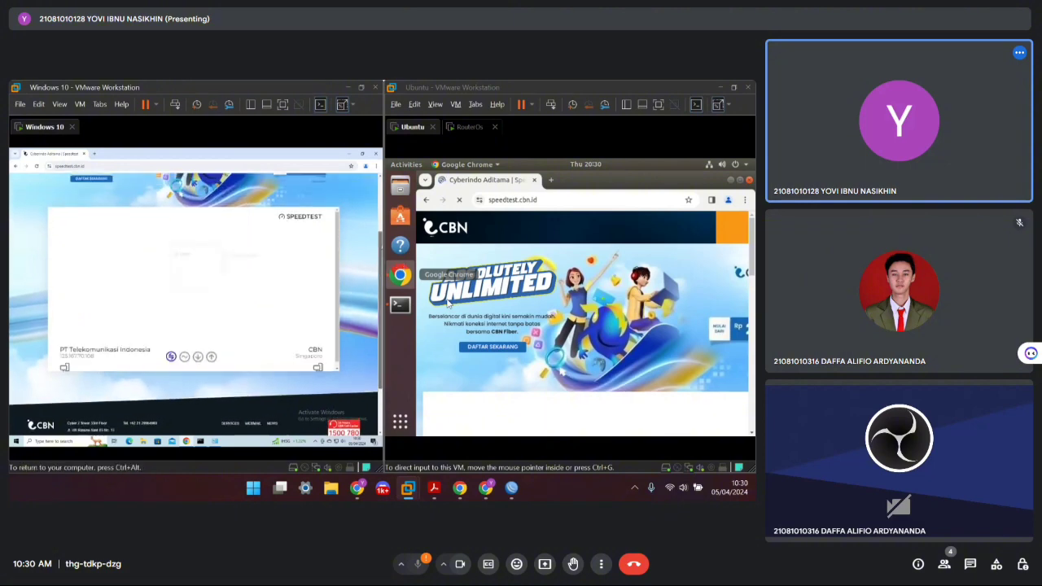
pyautogui.hotkey('ctrl', 'alt')
# Zoom the Ubuntu VM's speedtest page out to 90% in Chrome
pyautogui.click(447, 304)
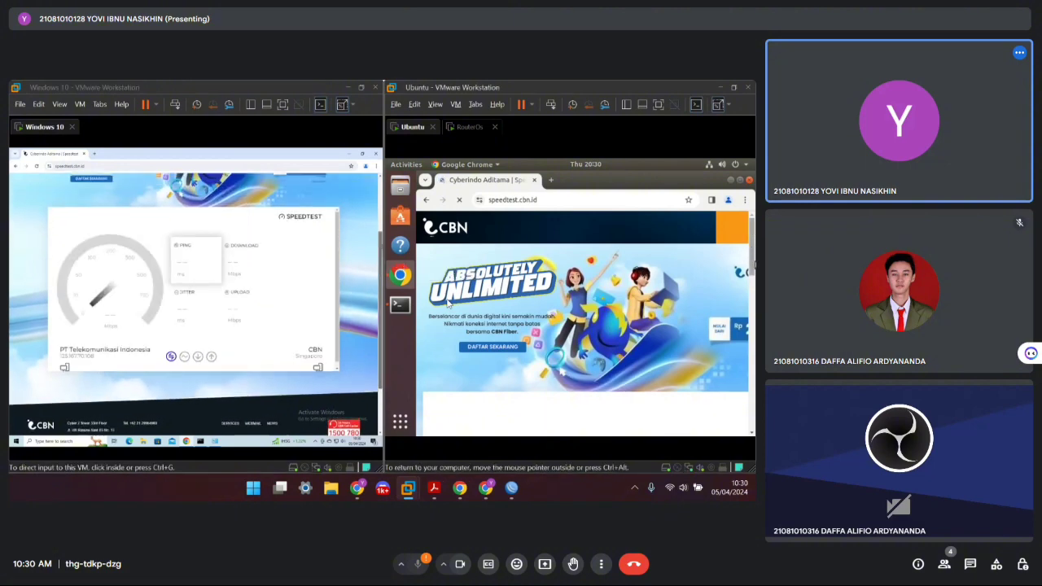
pyautogui.scroll(-5, 447, 303)
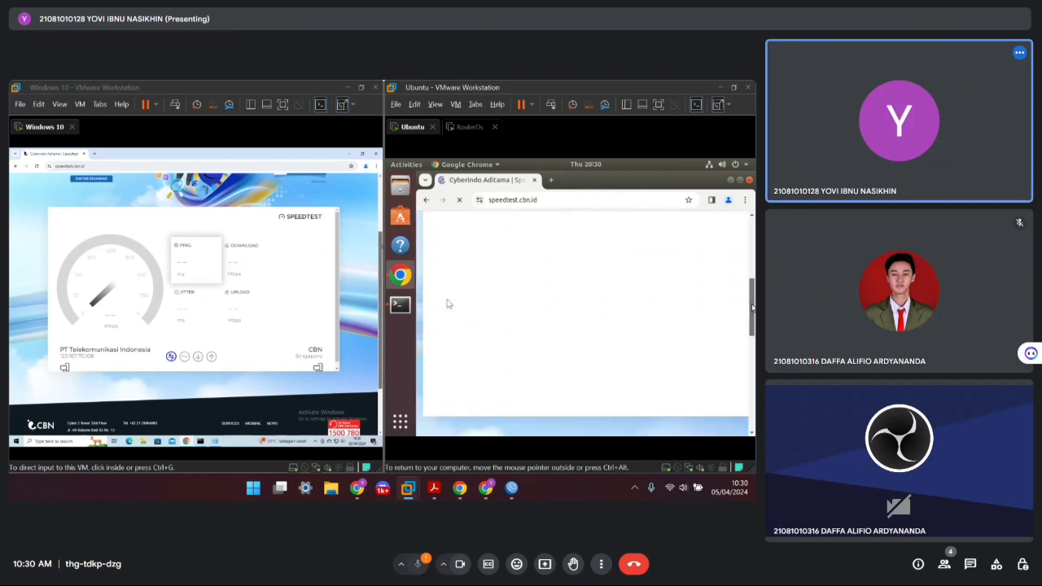
pyautogui.scroll(2, 447, 304)
pyautogui.click(744, 199)
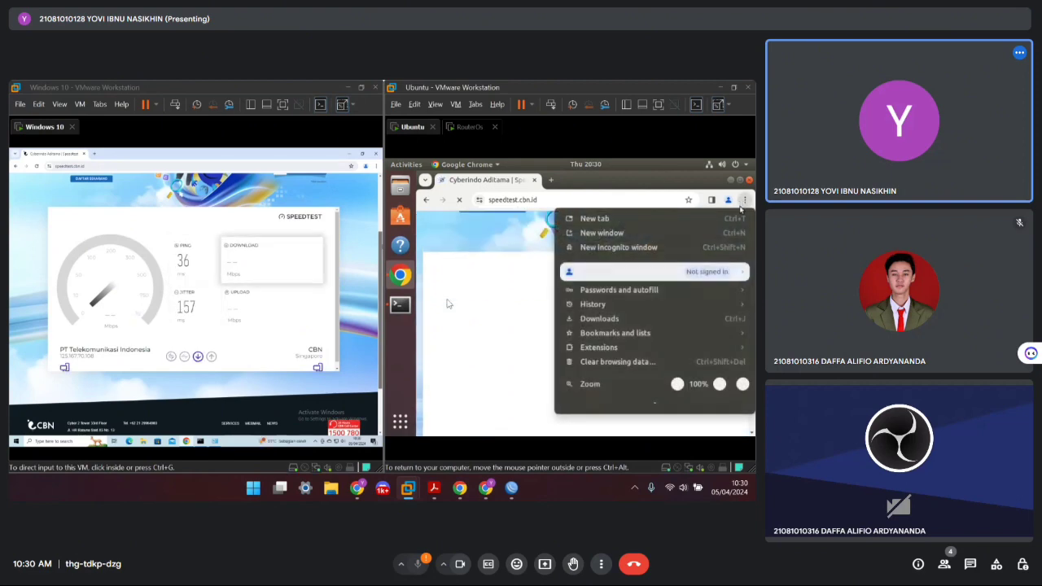
pyautogui.click(677, 383)
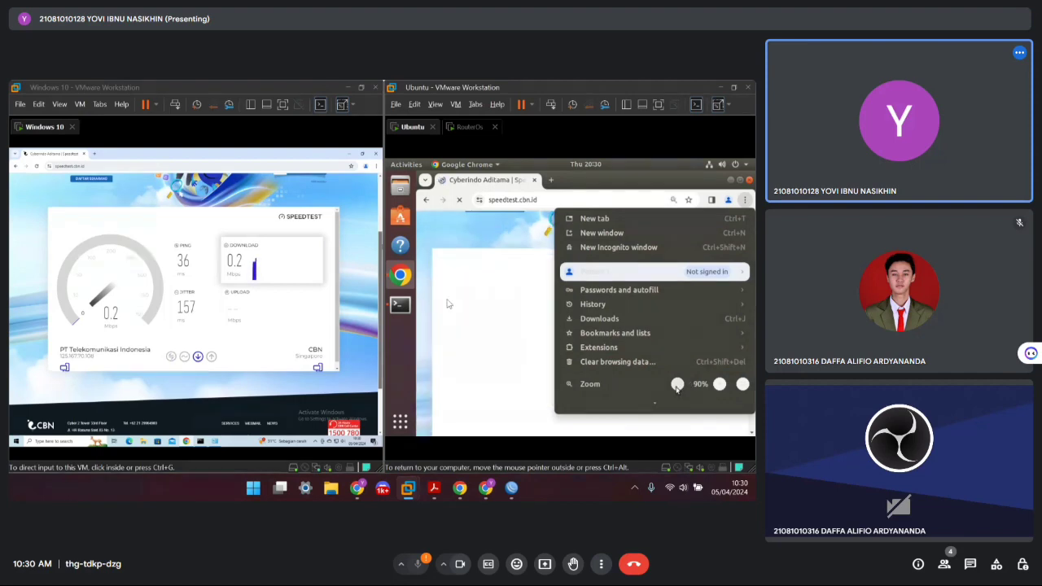
pyautogui.click(537, 352)
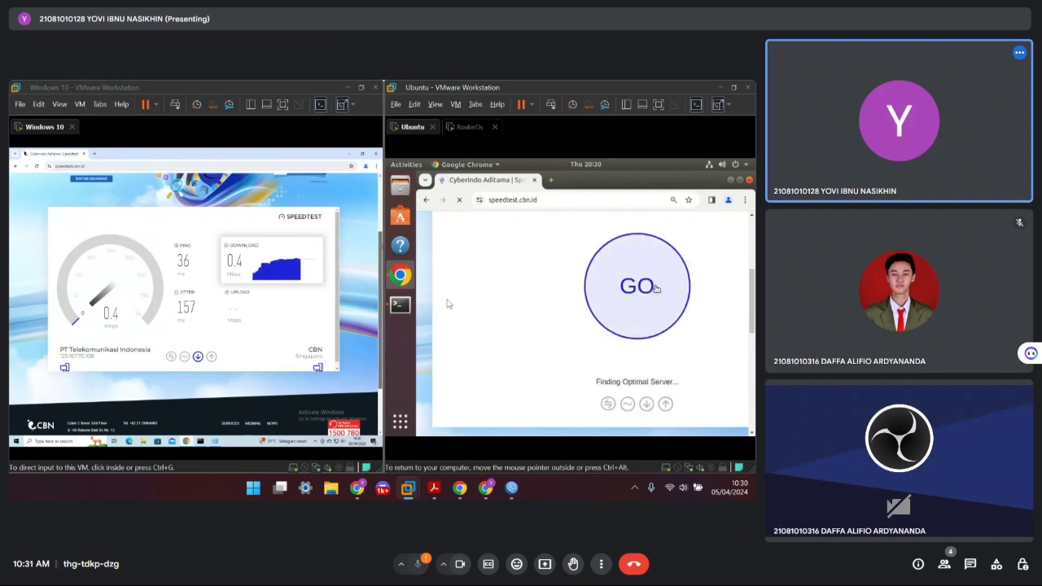
# Zoom the Ubuntu speedtest page out two more levels and wait for both VM tests to finish
pyautogui.click(743, 200)
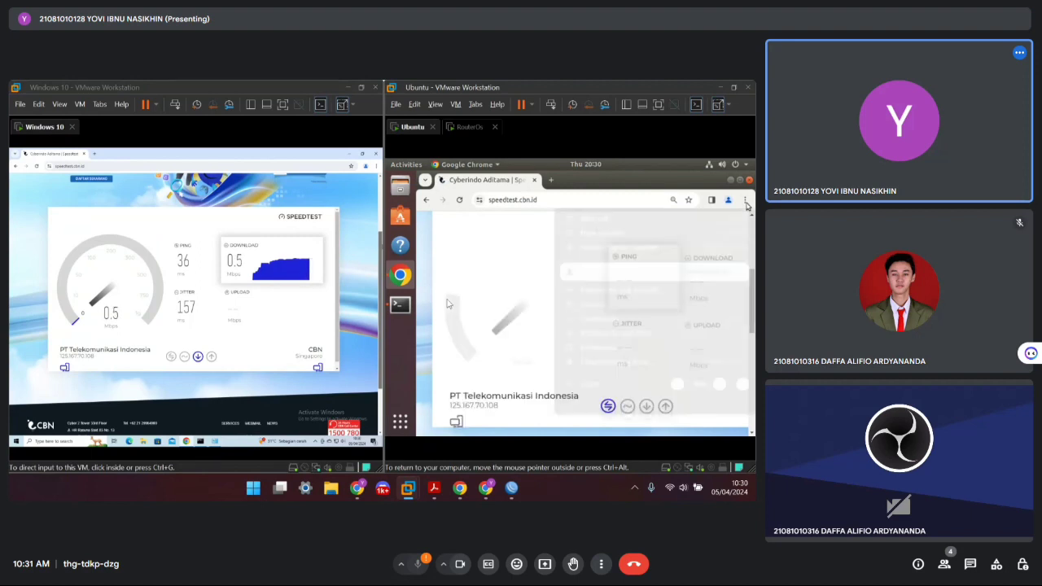
pyautogui.click(677, 383)
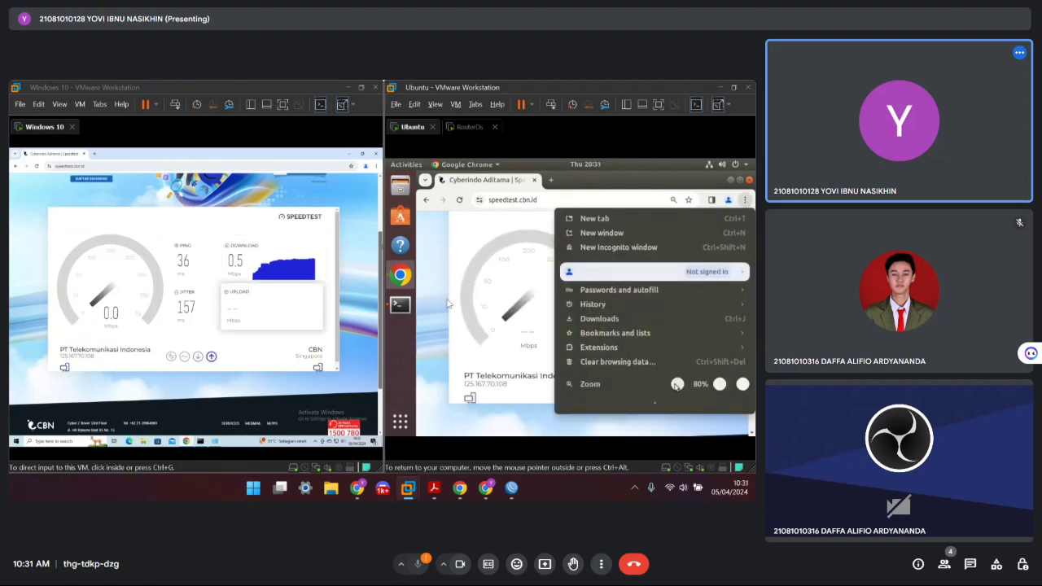
pyautogui.click(678, 383)
pyautogui.click(450, 341)
pyautogui.scroll(1, 676, 312)
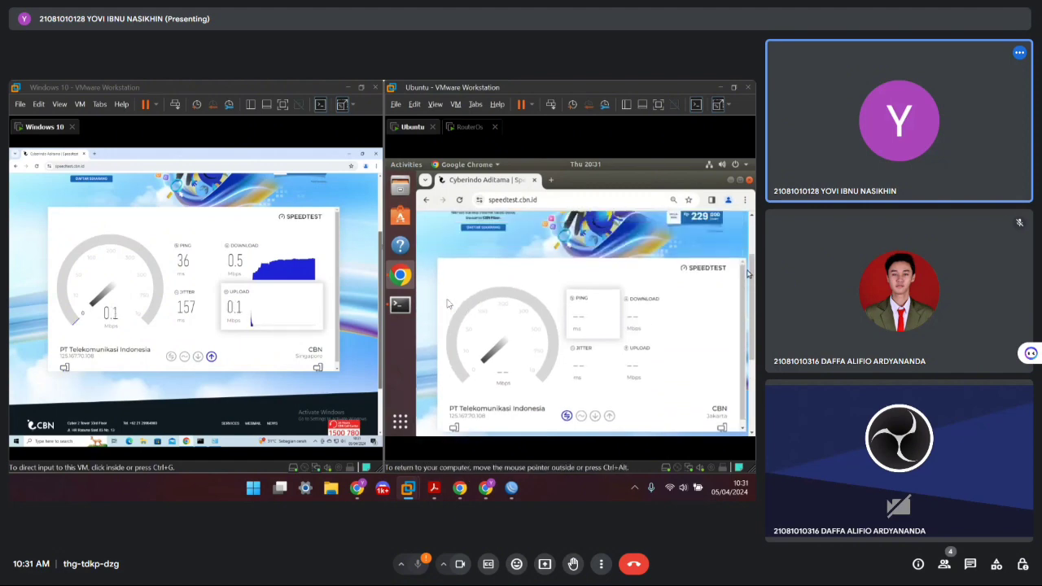
pyautogui.scroll(-1, 446, 304)
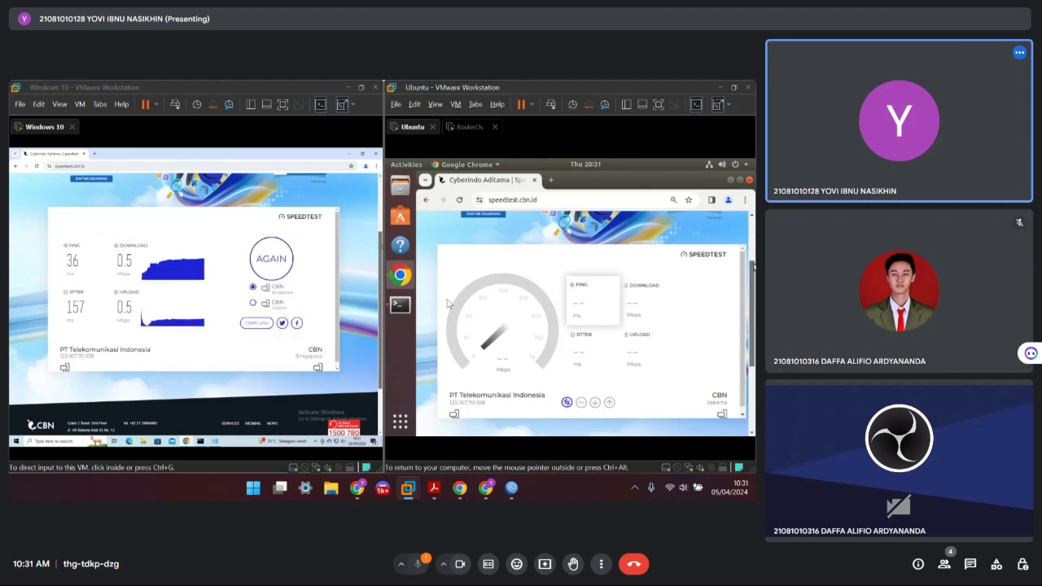
pyautogui.scroll(-1, 447, 304)
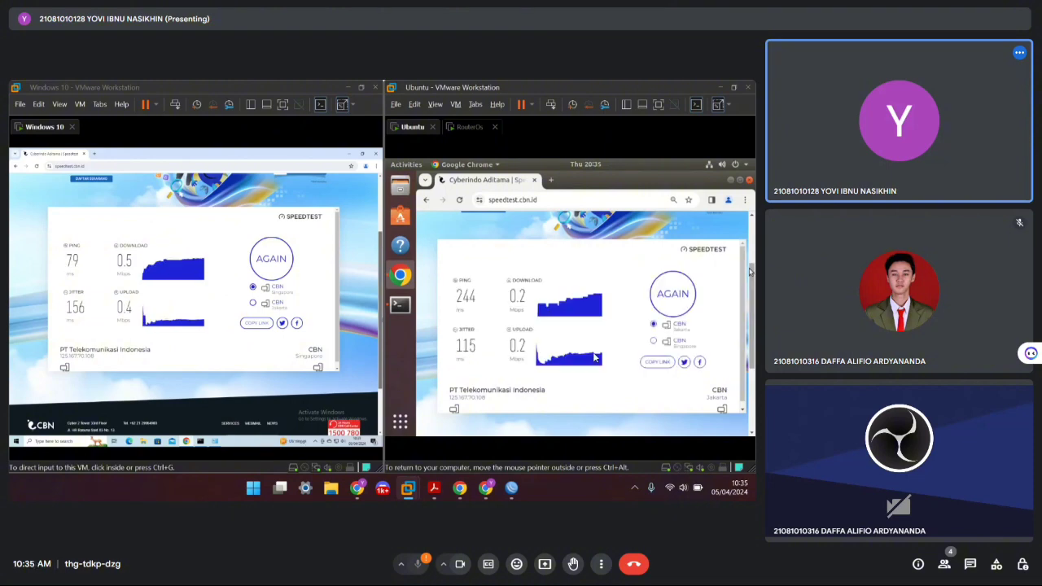
pyautogui.scroll(-1, 595, 357)
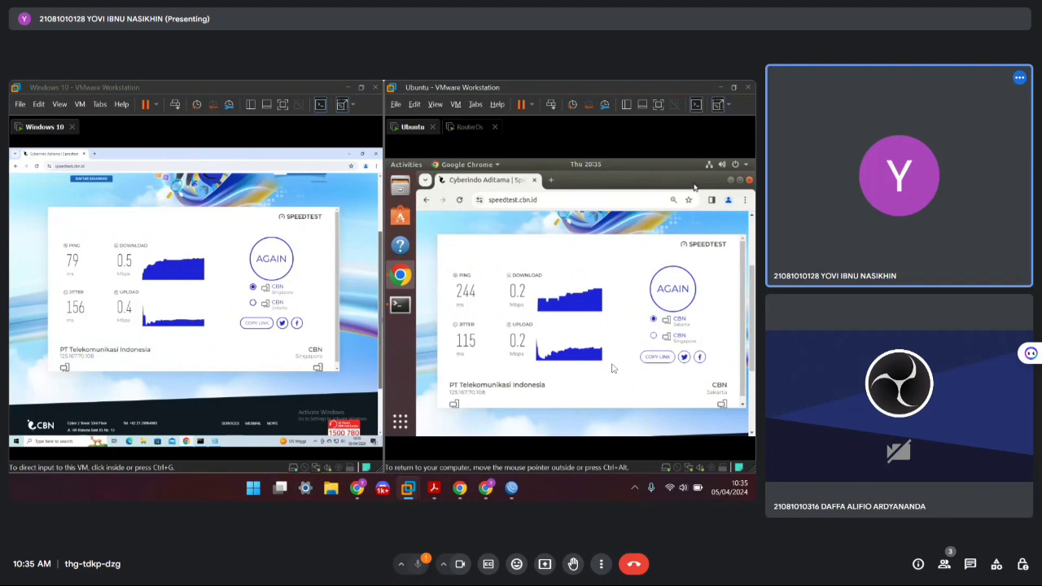
# Minimize Chrome in the Ubuntu and Windows 10 VMs and bring the router's WinBox session forward
pyautogui.click(730, 180)
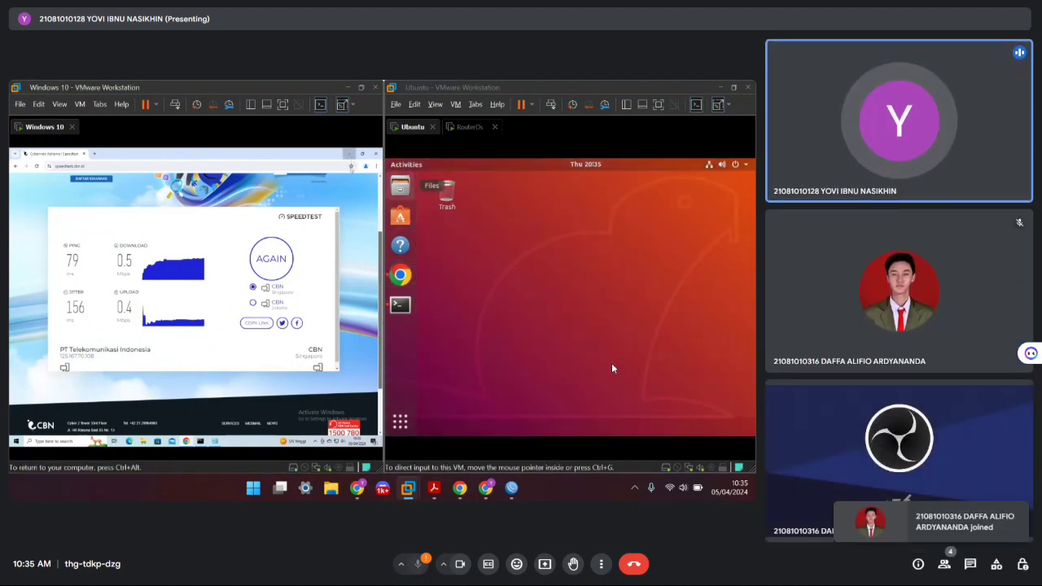
pyautogui.click(350, 155)
pyautogui.moveTo(505, 487)
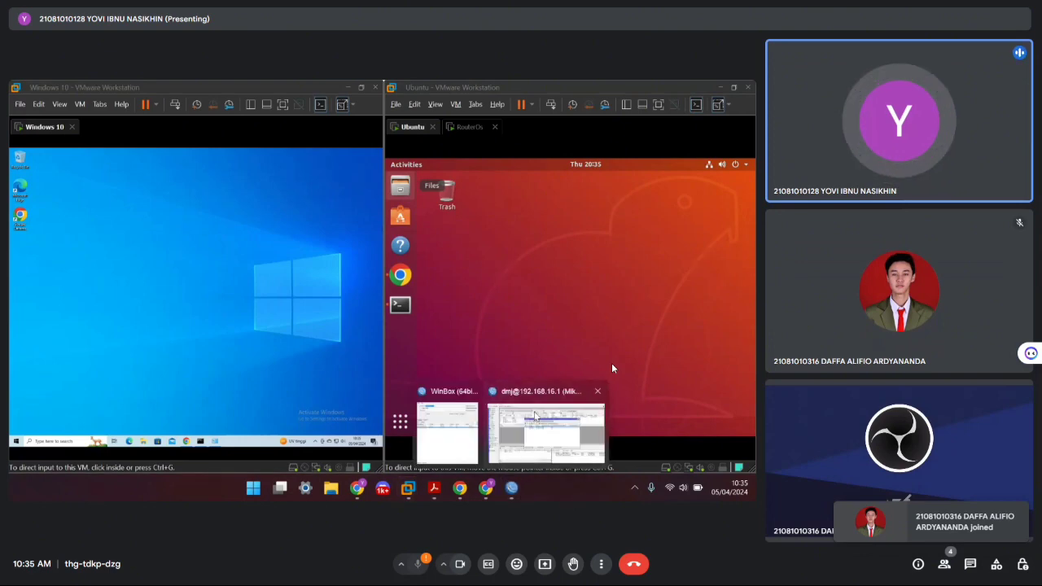
pyautogui.click(543, 424)
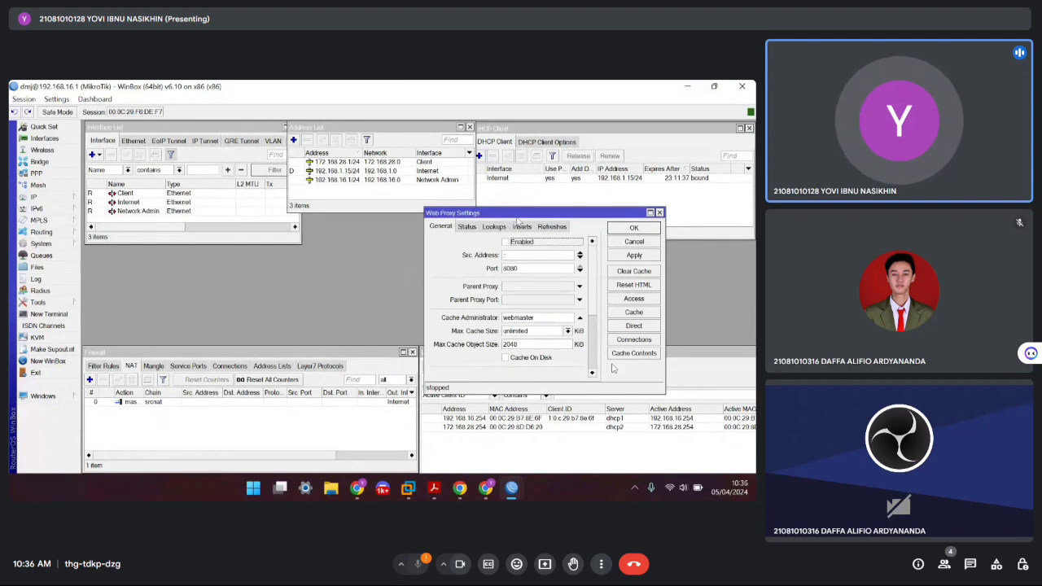
# Enable the web proxy and enlarge the Web Proxy Settings window to show all fields
pyautogui.moveTo(517, 217); pyautogui.dragTo(381, 184)
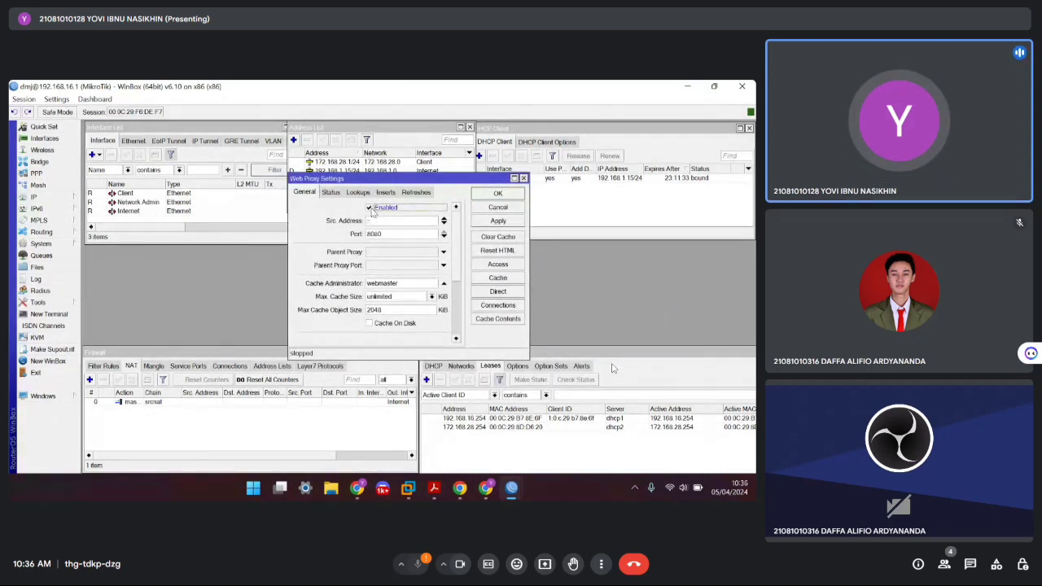
pyautogui.click(370, 208)
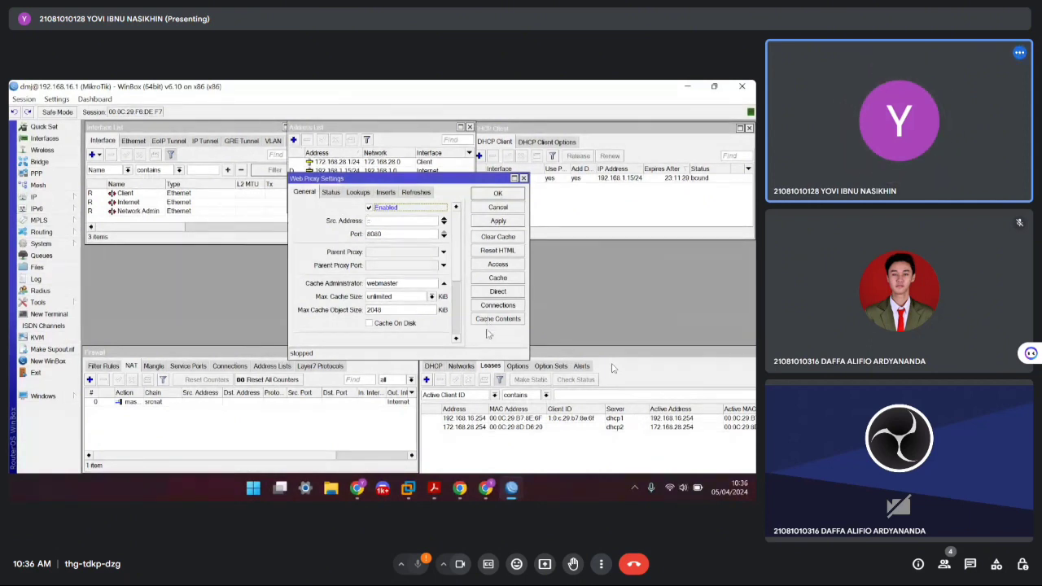
pyautogui.moveTo(525, 356); pyautogui.dragTo(604, 439)
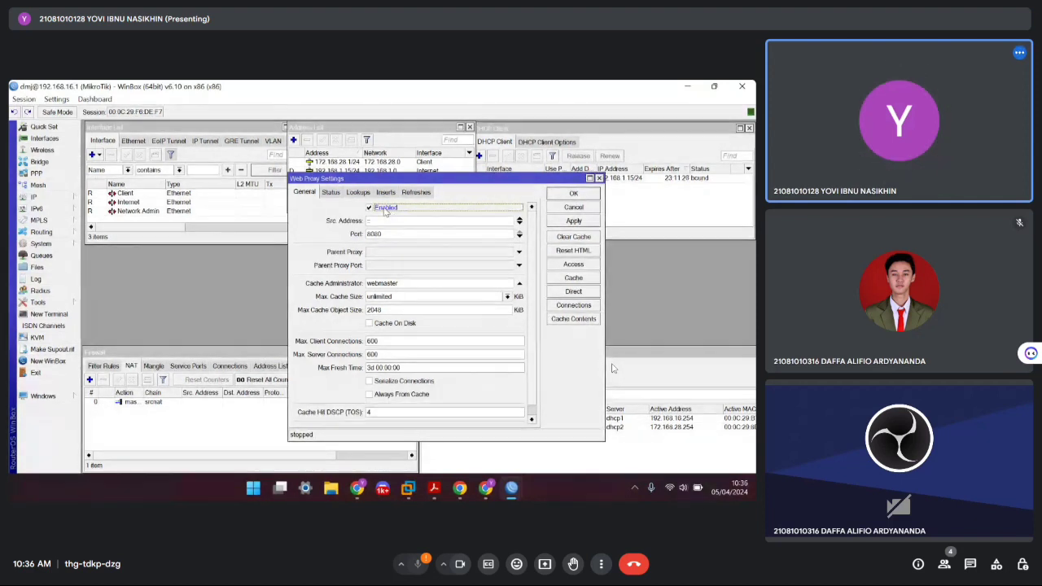
# Keep port 8080, replace the 'webmaster' cache administrator with the student's e-mail, and tick Cache On Disk
pyautogui.moveTo(394, 234); pyautogui.dragTo(351, 236)
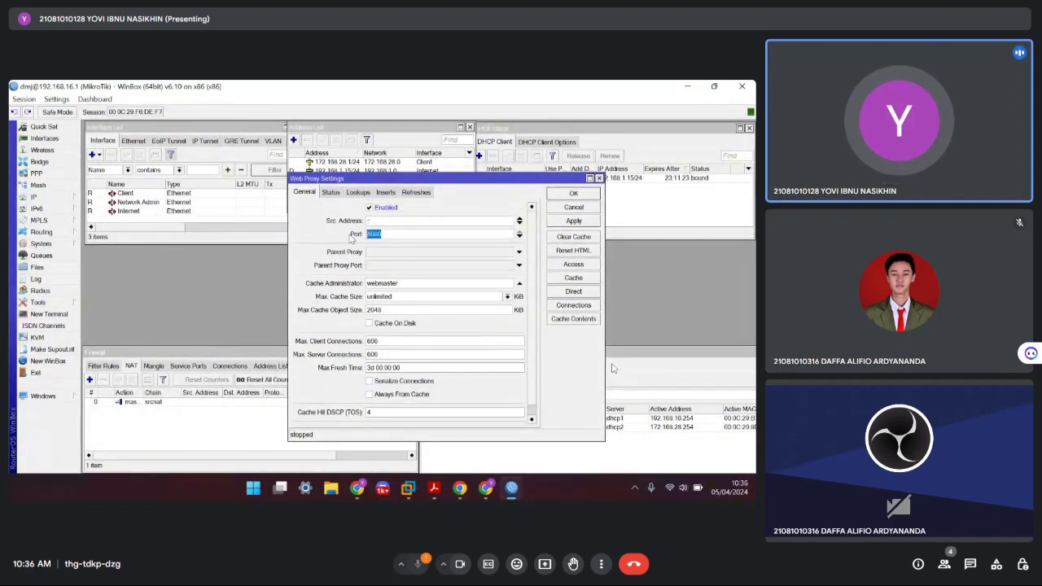
pyautogui.click(390, 236)
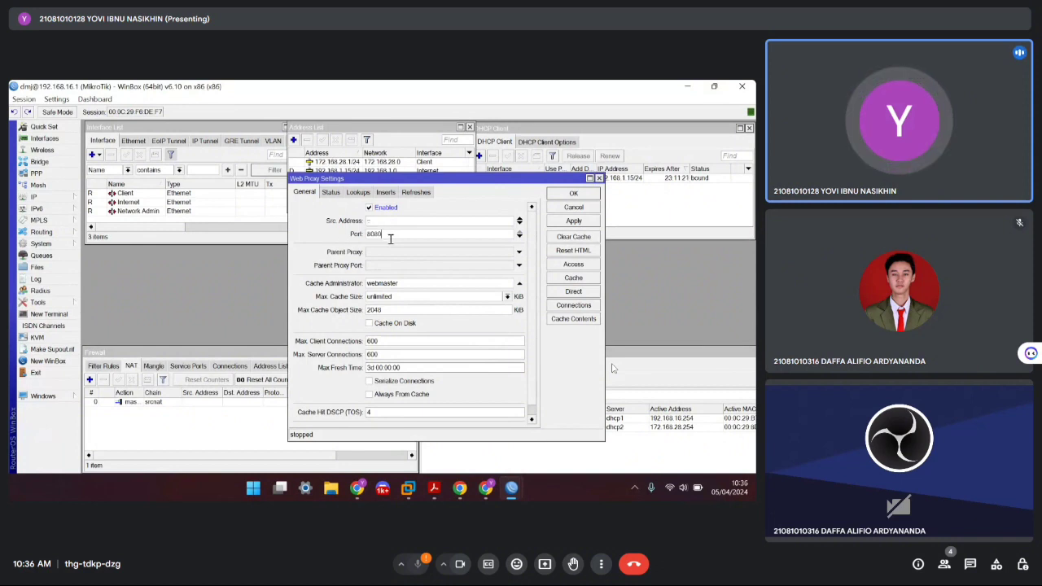
pyautogui.doubleClick(393, 236)
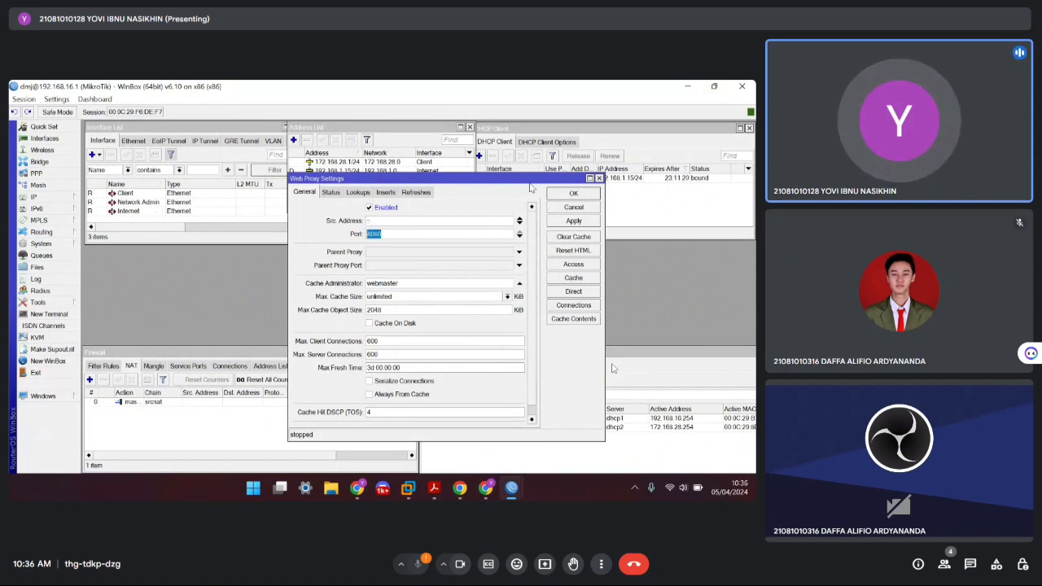
pyautogui.moveTo(415, 282); pyautogui.dragTo(341, 286)
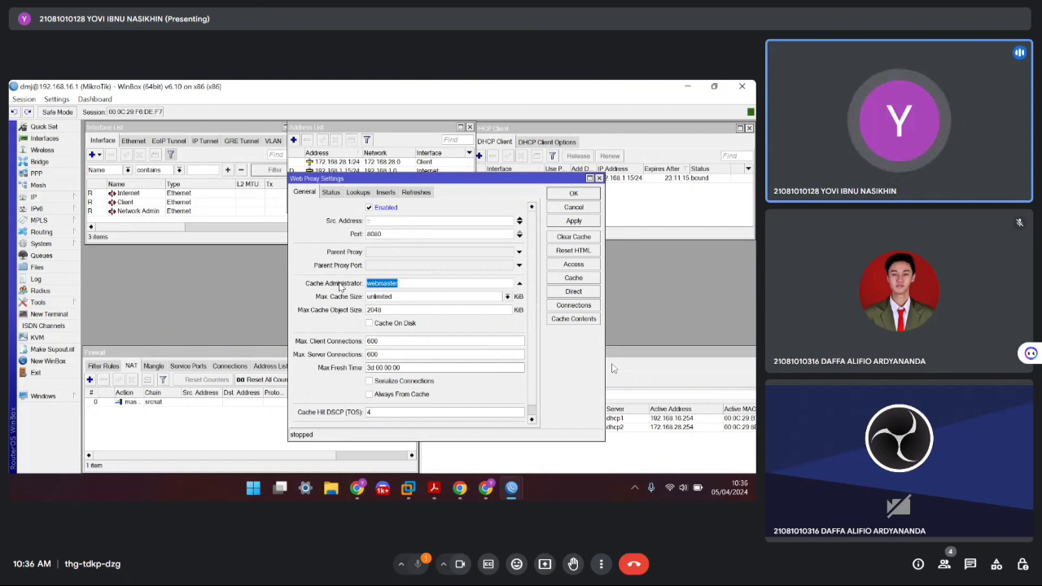
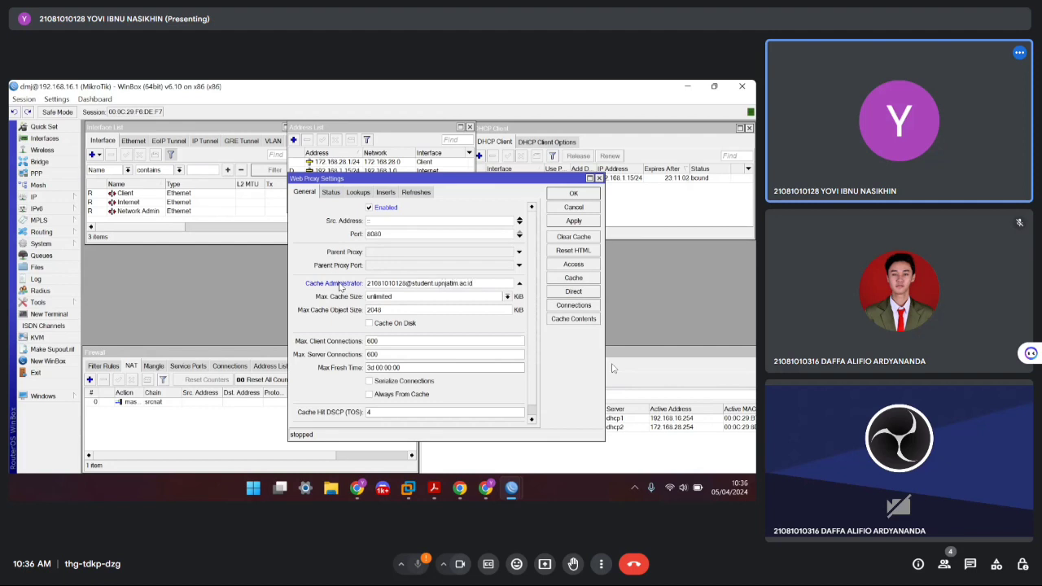
pyautogui.click(374, 324)
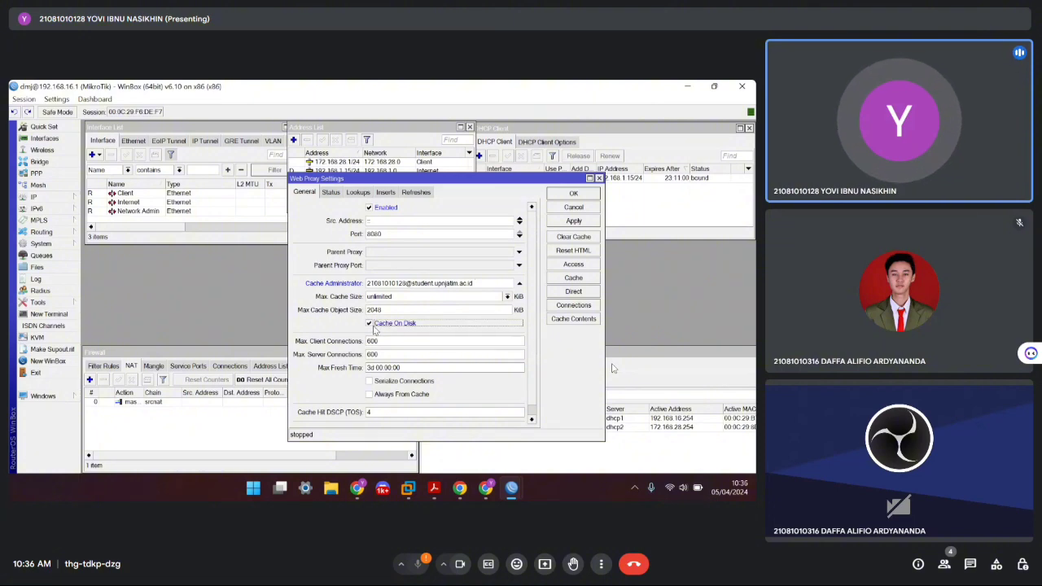